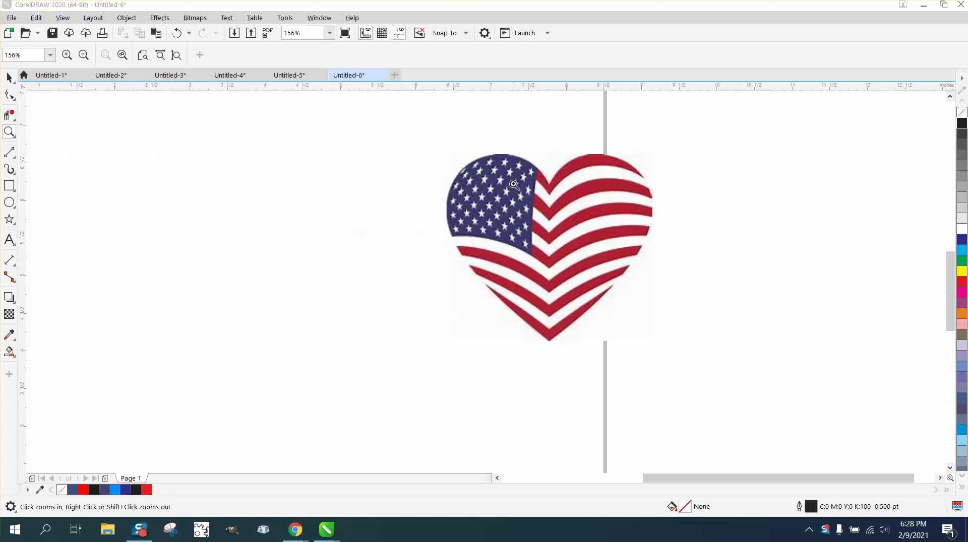
- Draw a trial heart with the Common Shapes tool, then delete it
{"action": "left_click", "coordinate": [14, 227]}
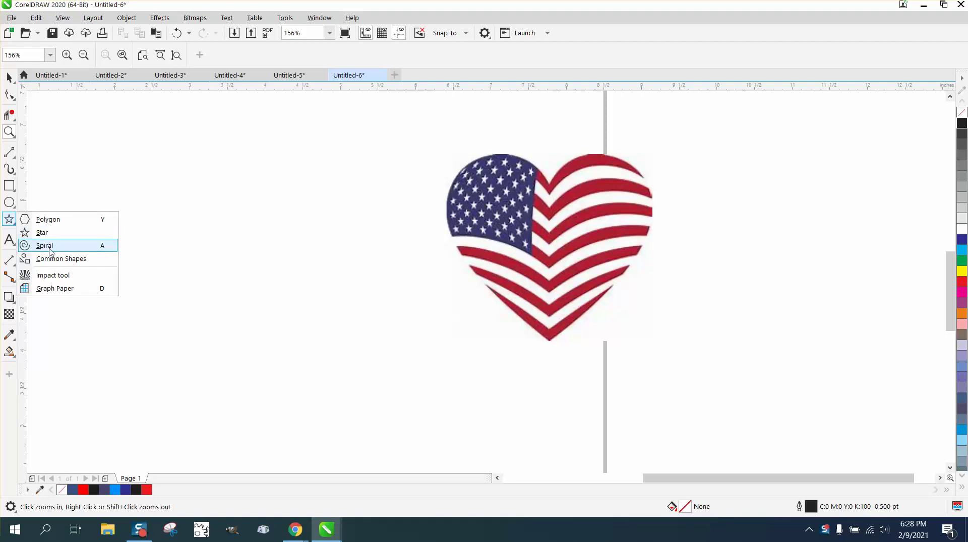
{"action": "key", "text": "Escape"}
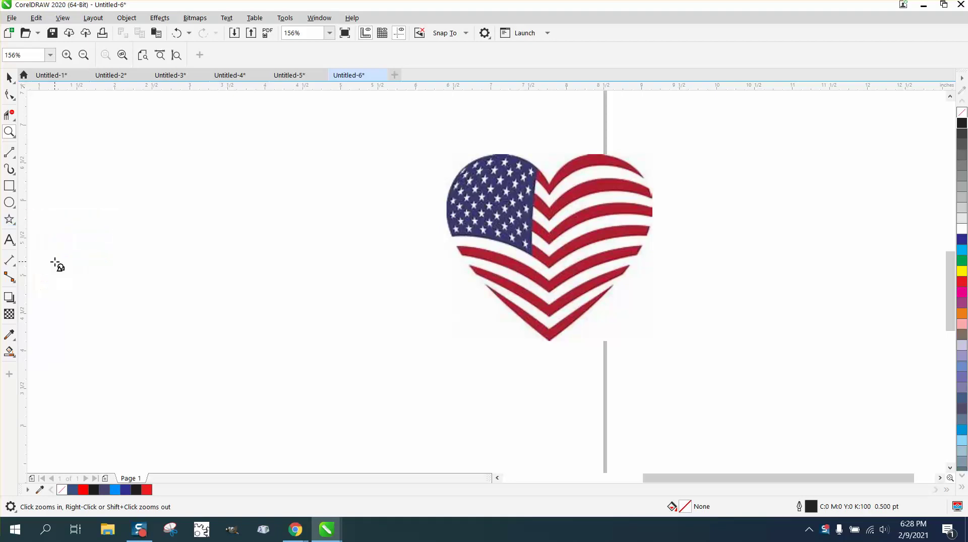
{"action": "left_click", "coordinate": [57, 265]}
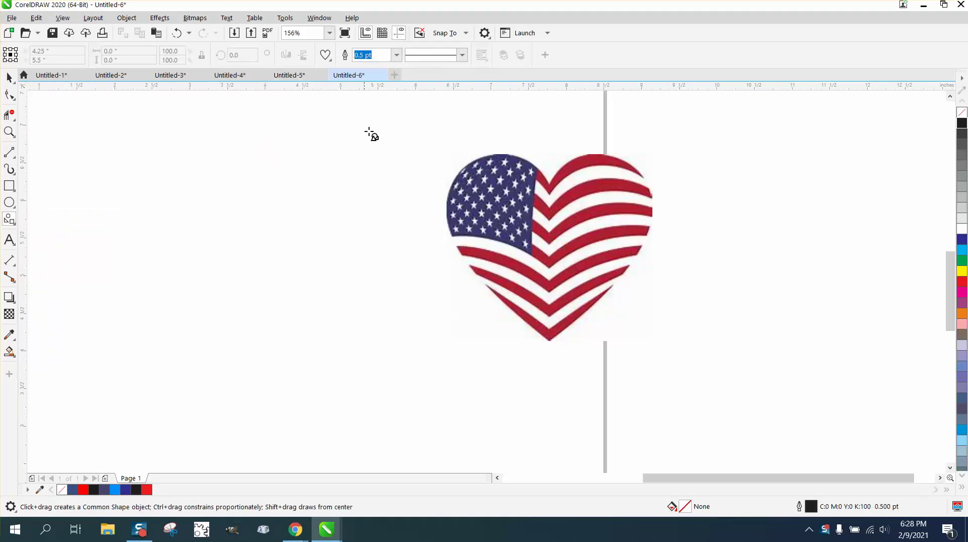
{"action": "left_click_drag", "start_coordinate": [381, 143], "coordinate": [180, 318]}
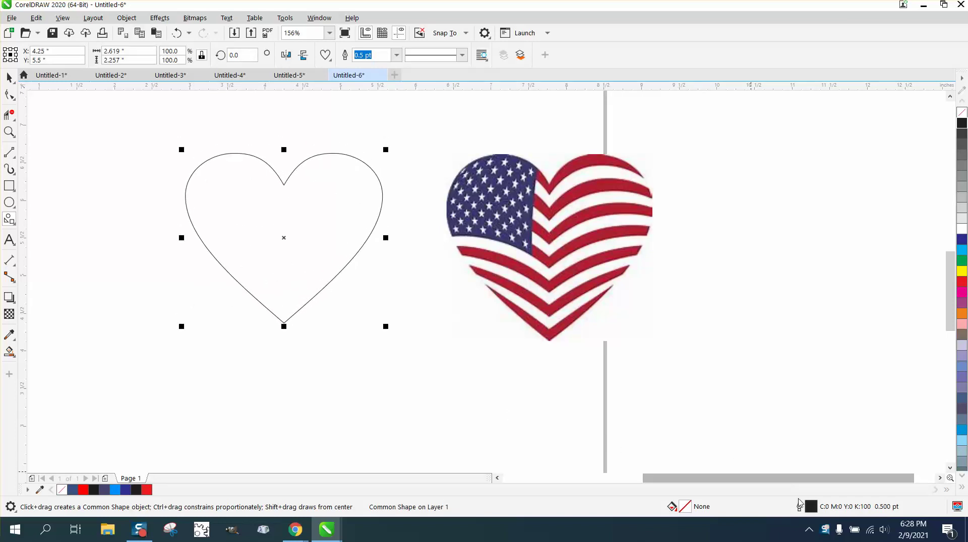
{"action": "left_click", "coordinate": [11, 80]}
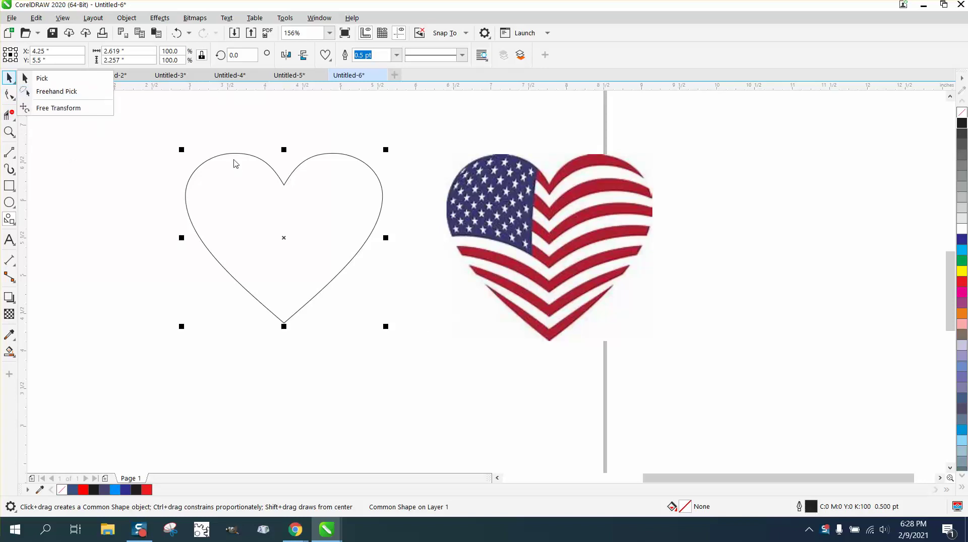
{"action": "left_click", "coordinate": [37, 78]}
{"action": "key", "text": "Delete"}
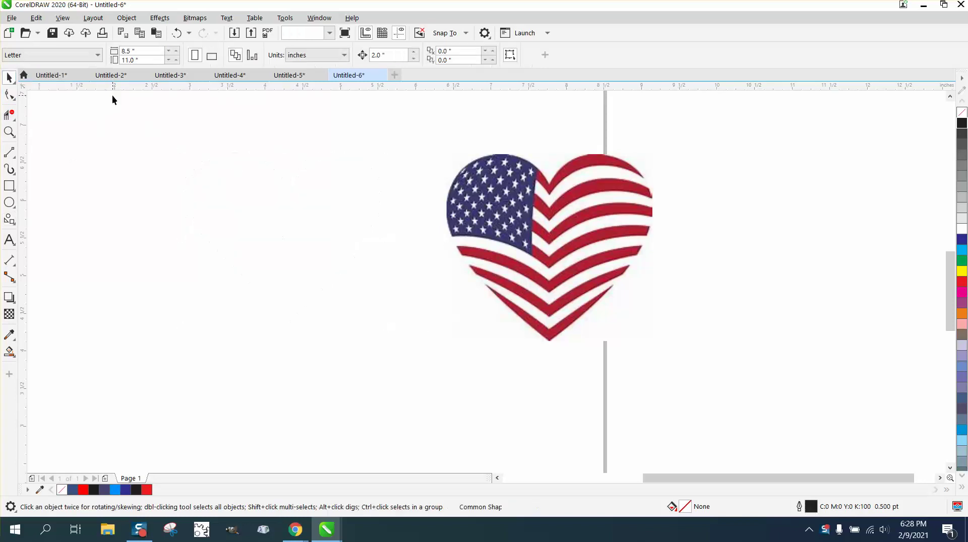
- Set the default outline for graphic objects to Hairline width in red
{"action": "double_click", "coordinate": [810, 508]}
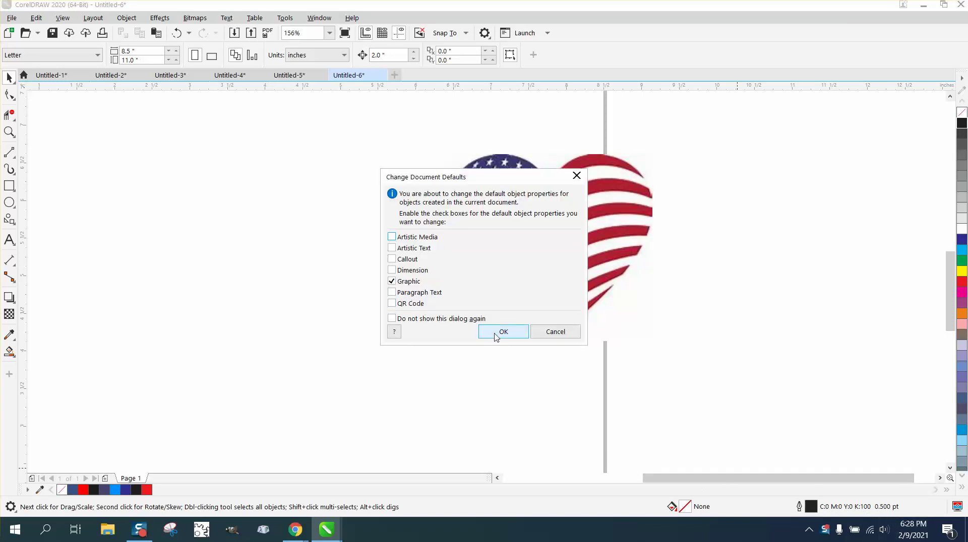
{"action": "left_click", "coordinate": [498, 332]}
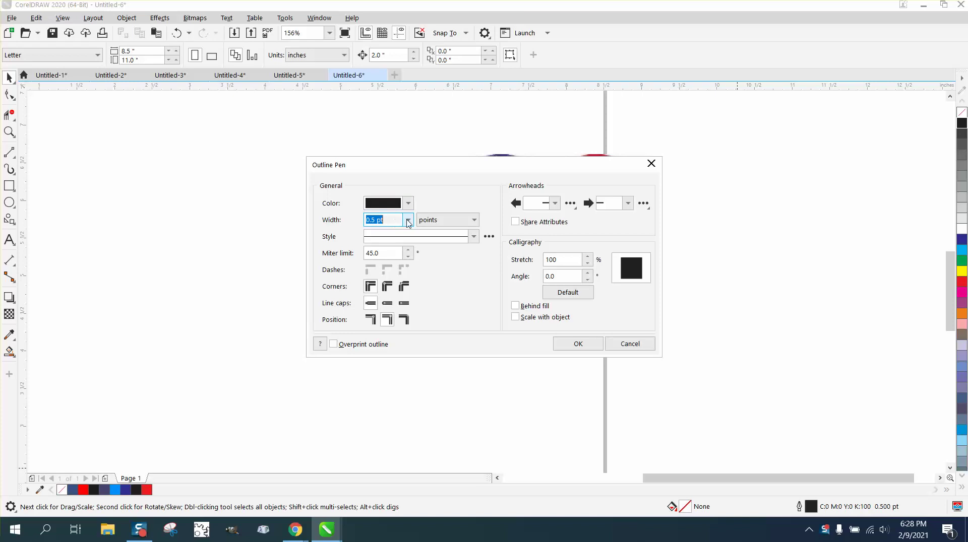
{"action": "left_click", "coordinate": [408, 221]}
{"action": "left_click", "coordinate": [376, 240]}
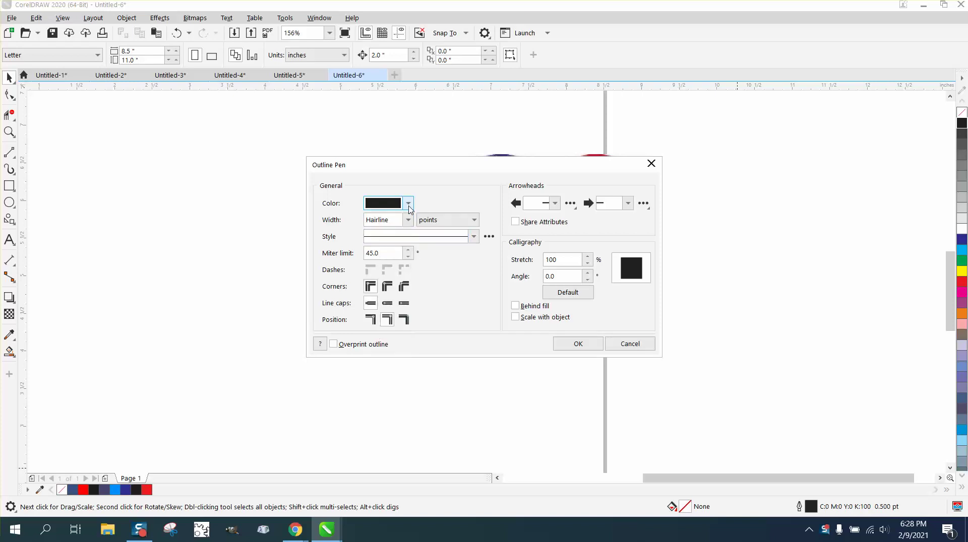
{"action": "left_click", "coordinate": [408, 204]}
{"action": "left_click", "coordinate": [444, 245]}
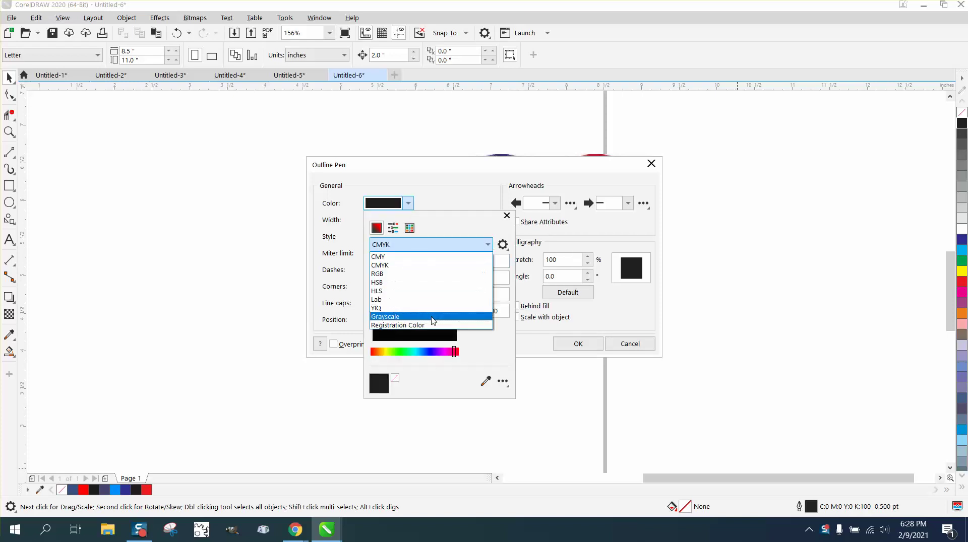
{"action": "left_click", "coordinate": [382, 274]}
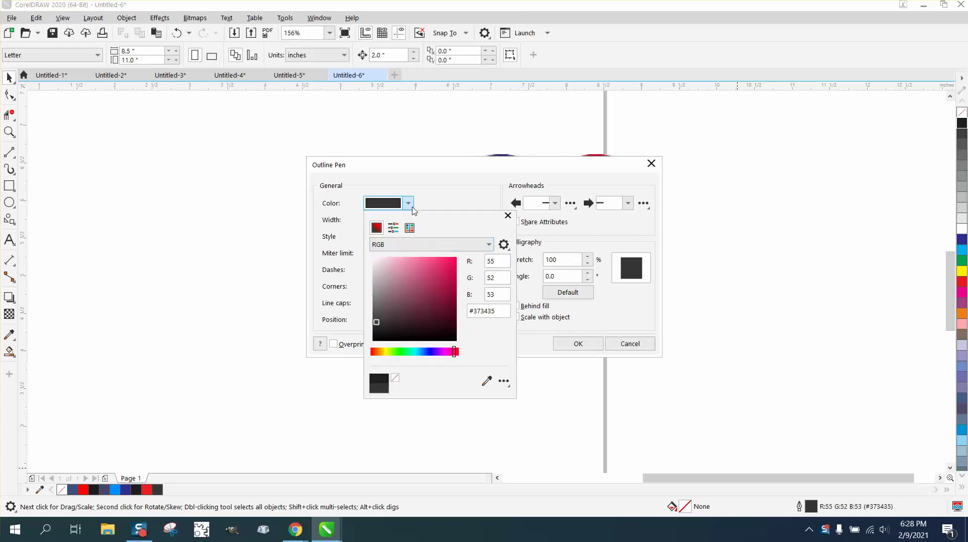
{"action": "left_click", "coordinate": [408, 204]}
{"action": "left_click", "coordinate": [408, 203]}
{"action": "left_click", "coordinate": [410, 228]}
{"action": "left_click", "coordinate": [481, 277]}
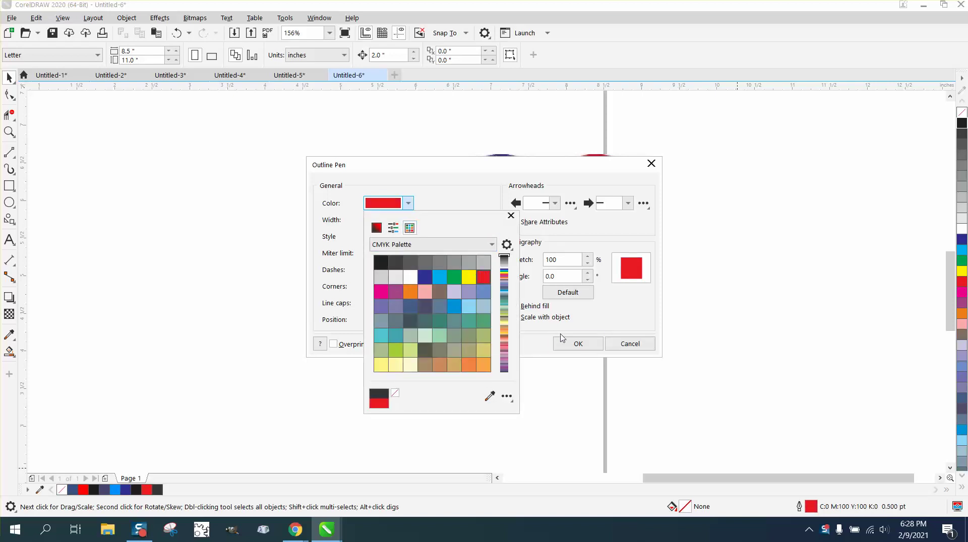
{"action": "left_click", "coordinate": [579, 345]}
{"action": "left_click", "coordinate": [579, 345]}
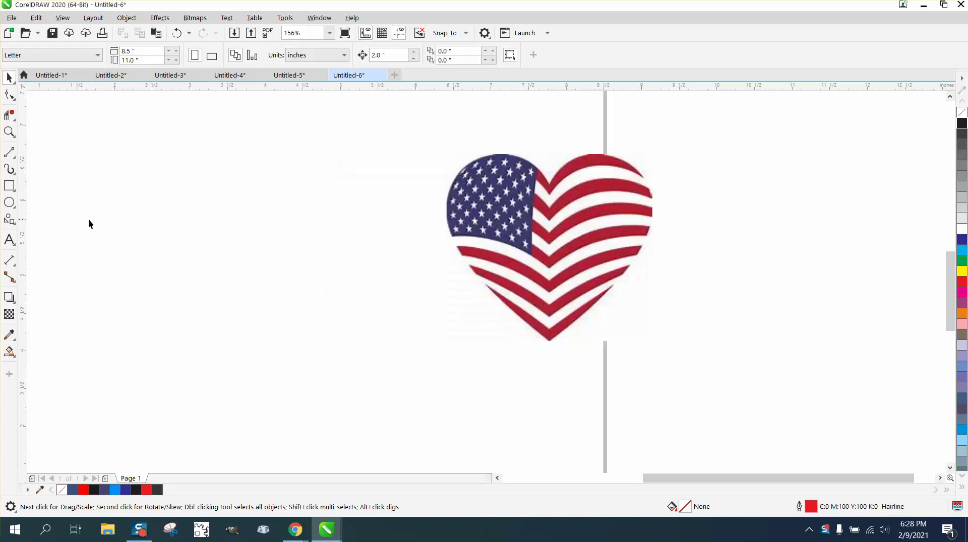
- Draw a Common Shapes heart outline and centre it on the page with P
{"action": "left_click", "coordinate": [10, 218]}
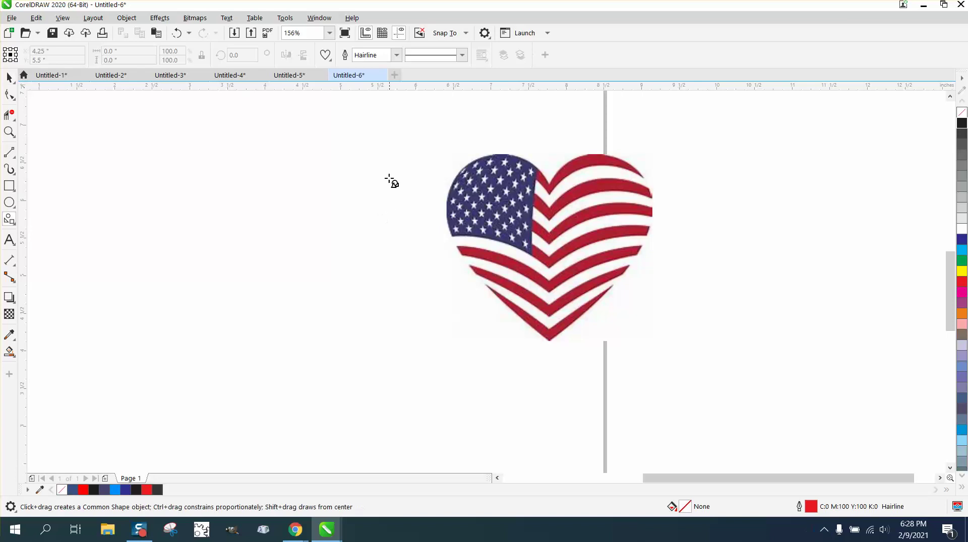
{"action": "left_click_drag", "start_coordinate": [385, 175], "coordinate": [181, 338]}
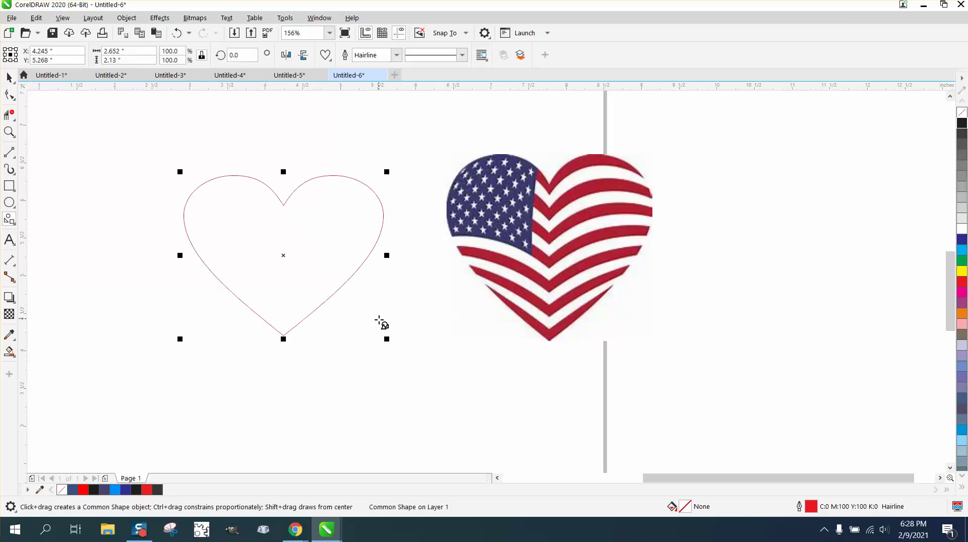
{"action": "key", "text": "p"}
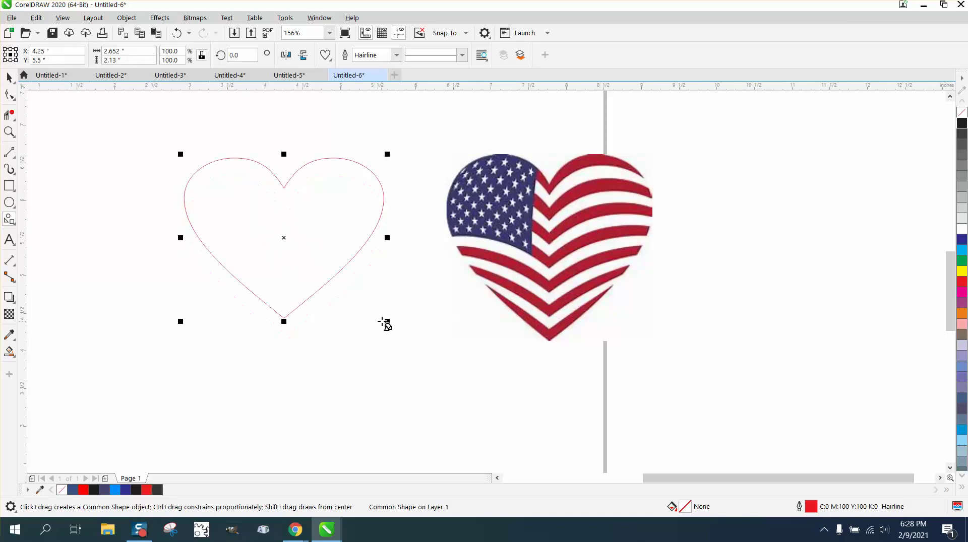
- Draw a vertical 2-point line centred through the heart, then zoom in on it
{"action": "left_click", "coordinate": [15, 151]}
{"action": "left_click_drag", "start_coordinate": [164, 115], "coordinate": [165, 362]}
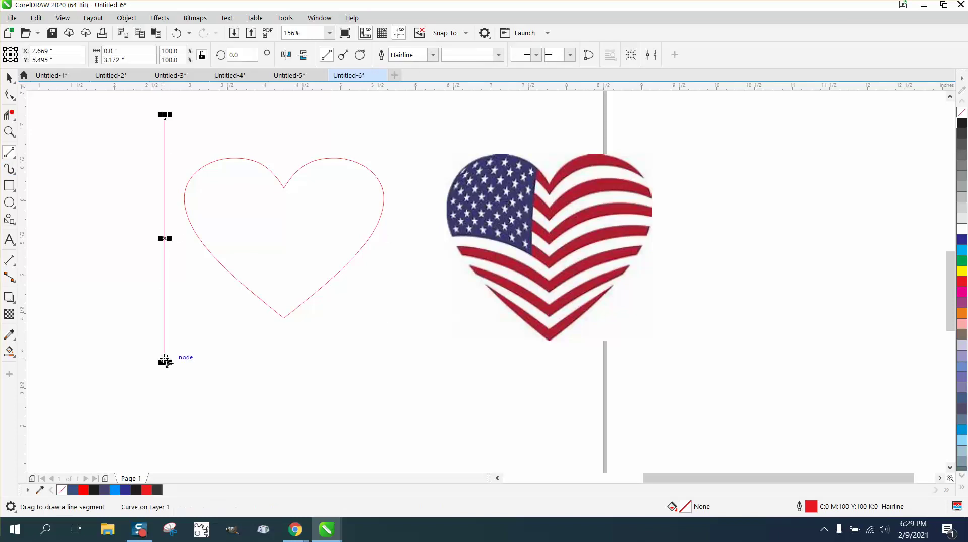
{"action": "key", "text": "p"}
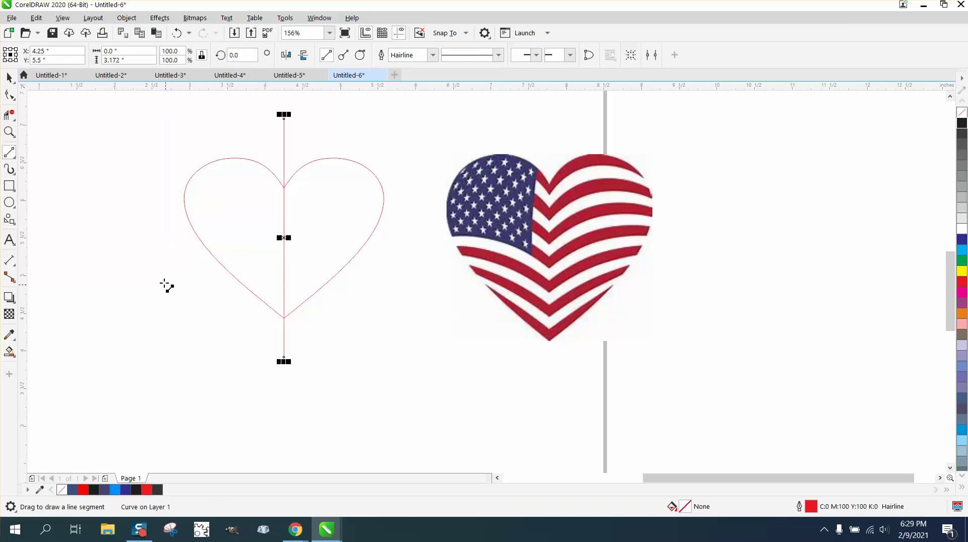
{"action": "left_click", "coordinate": [9, 132]}
{"action": "left_click_drag", "start_coordinate": [176, 135], "coordinate": [686, 344]}
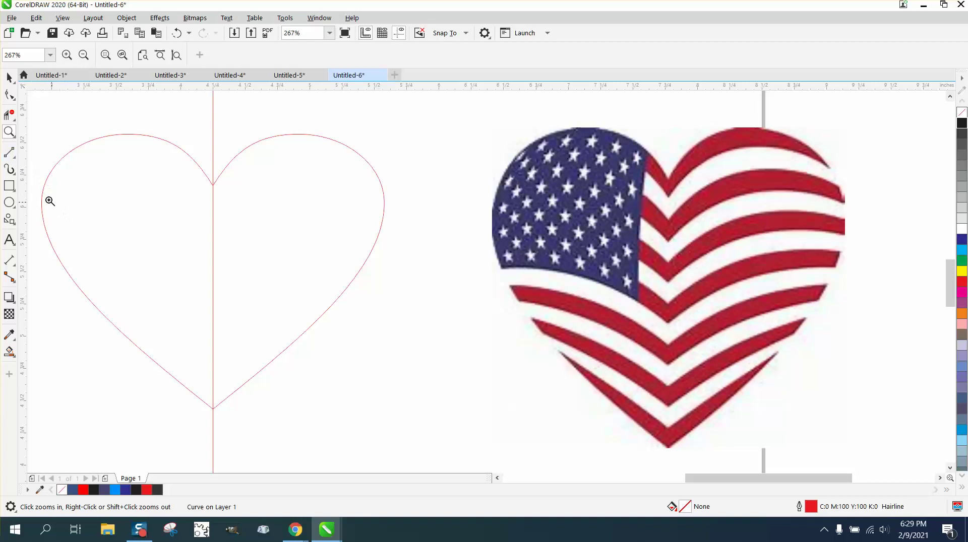
- Draw a gently arched 3-Point Curve from the centre line to the heart's right edge
{"action": "left_click", "coordinate": [14, 172]}
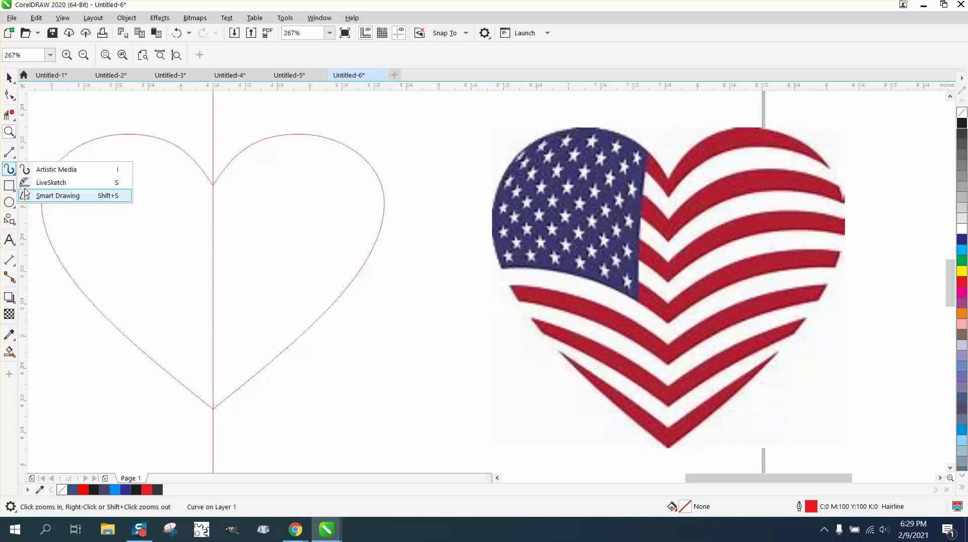
{"action": "left_click", "coordinate": [14, 158]}
{"action": "left_click", "coordinate": [63, 231]}
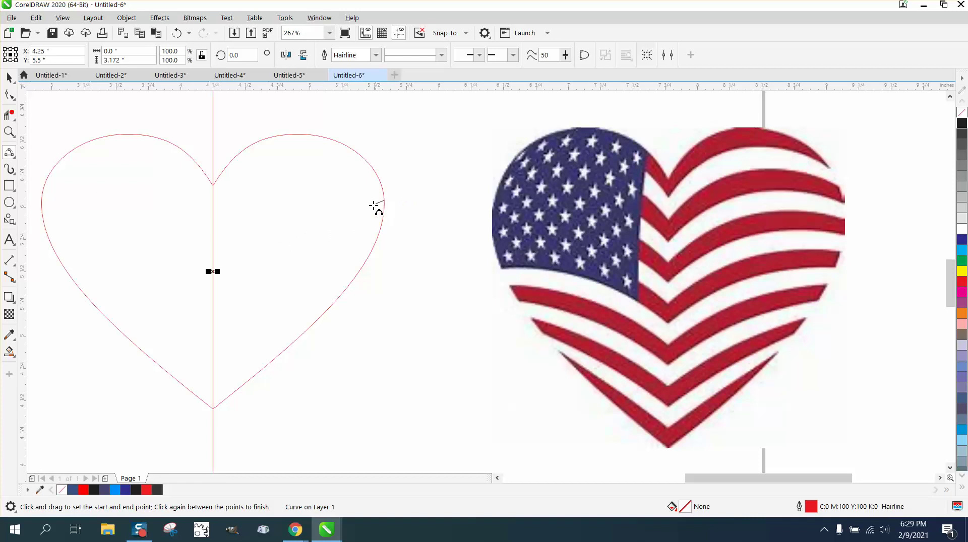
{"action": "left_click_drag", "start_coordinate": [383, 203], "coordinate": [213, 254]}
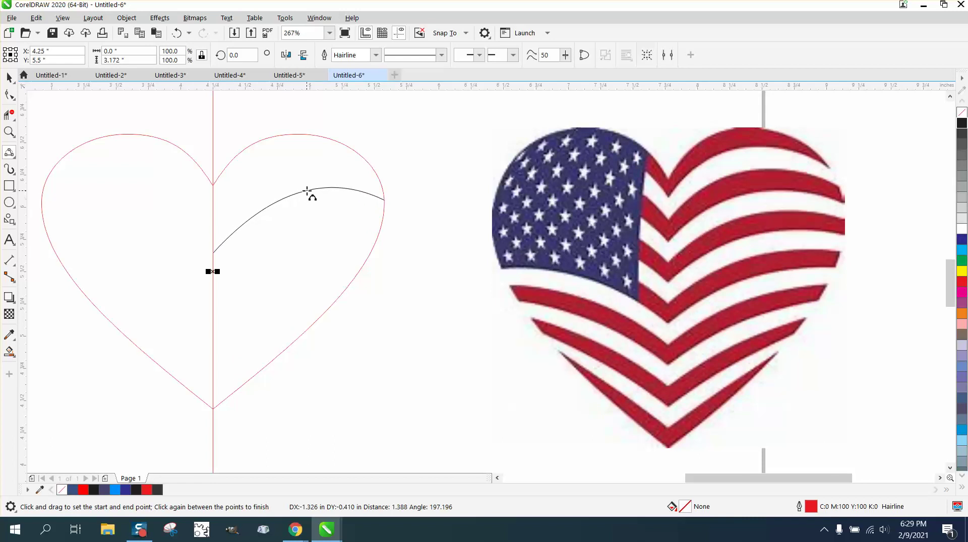
{"action": "left_click", "coordinate": [309, 191]}
- Set the Nudge distance to 0.2" and select the stripe curve
{"action": "left_click", "coordinate": [10, 77]}
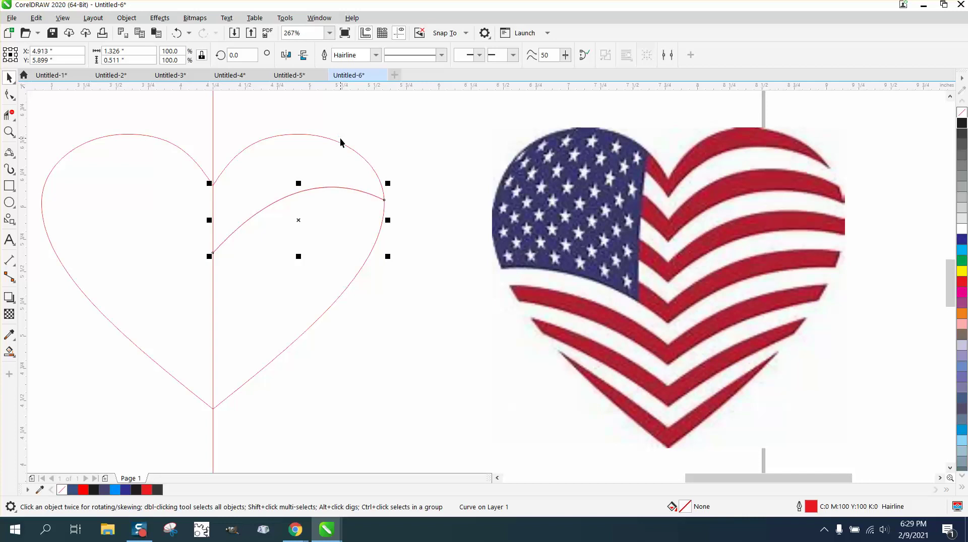
{"action": "left_click", "coordinate": [390, 133]}
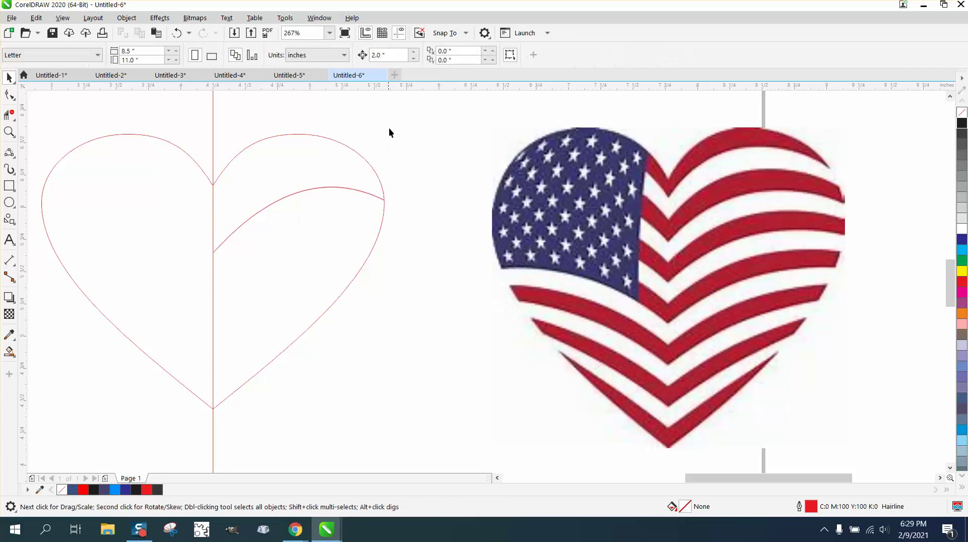
{"action": "left_click", "coordinate": [388, 55]}
{"action": "key", "text": "BackSpace"}
{"action": "left_click", "coordinate": [338, 187]}
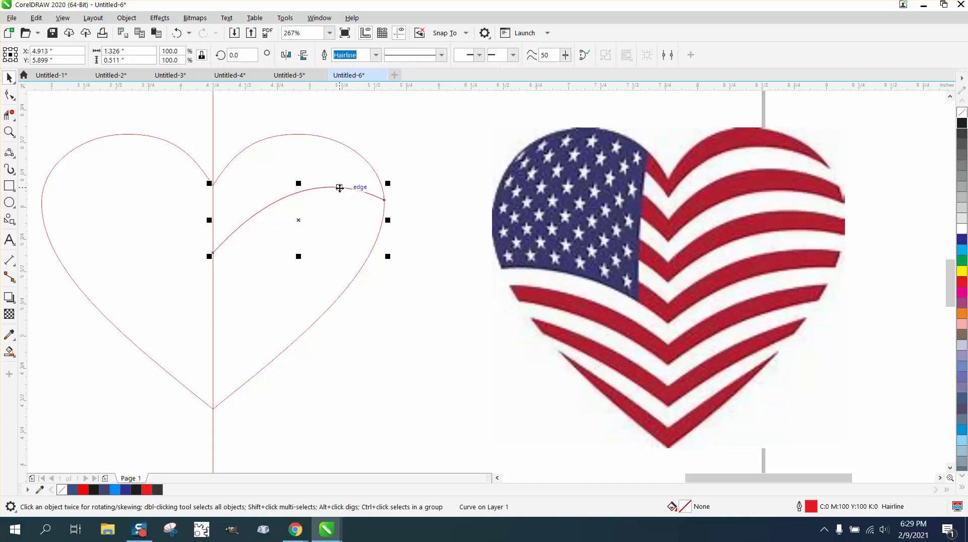
{"action": "key", "text": "KP_Add"}
- Duplicate the stripe curve downward in 0.2" steps
{"action": "key", "text": "Down"}
{"action": "left_click", "coordinate": [339, 188]}
{"action": "key", "text": "Down"}
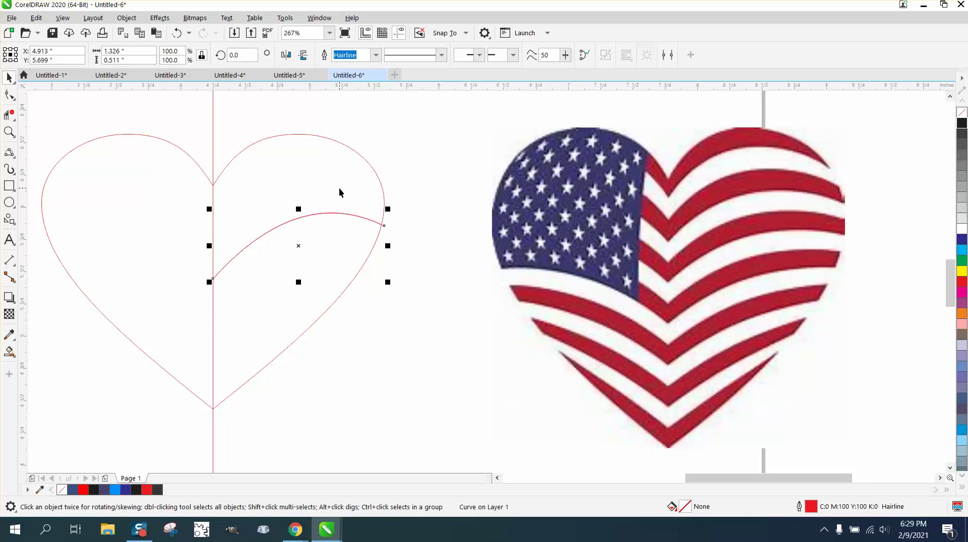
{"action": "key", "text": "Down"}
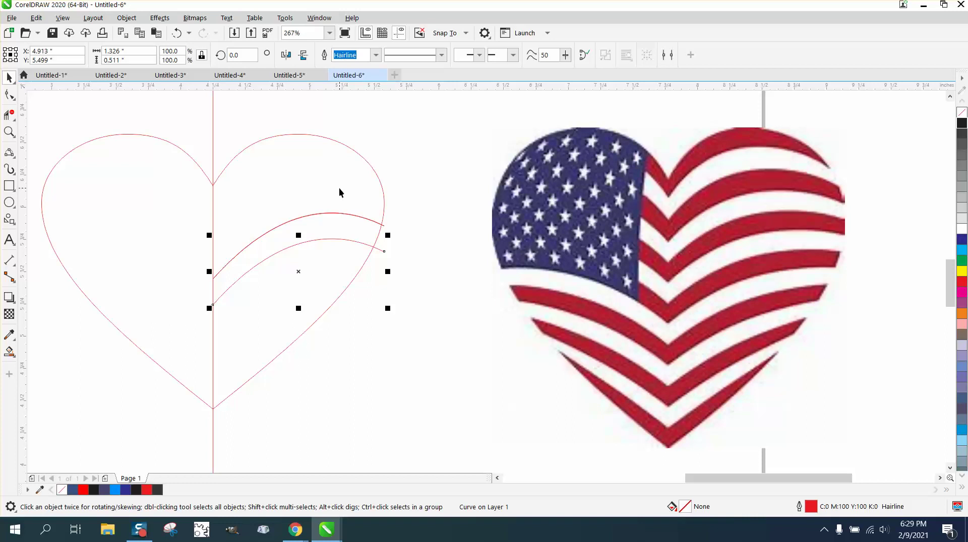
{"action": "key", "text": "KP_Add"}
{"action": "key", "text": "Down"}
{"action": "key", "text": "KP_Add"}
{"action": "key", "text": "Down"}
- Duplicate the top stripe curve upward in 0.2" steps
{"action": "key", "text": "KP_Add"}
{"action": "key", "text": "Down"}
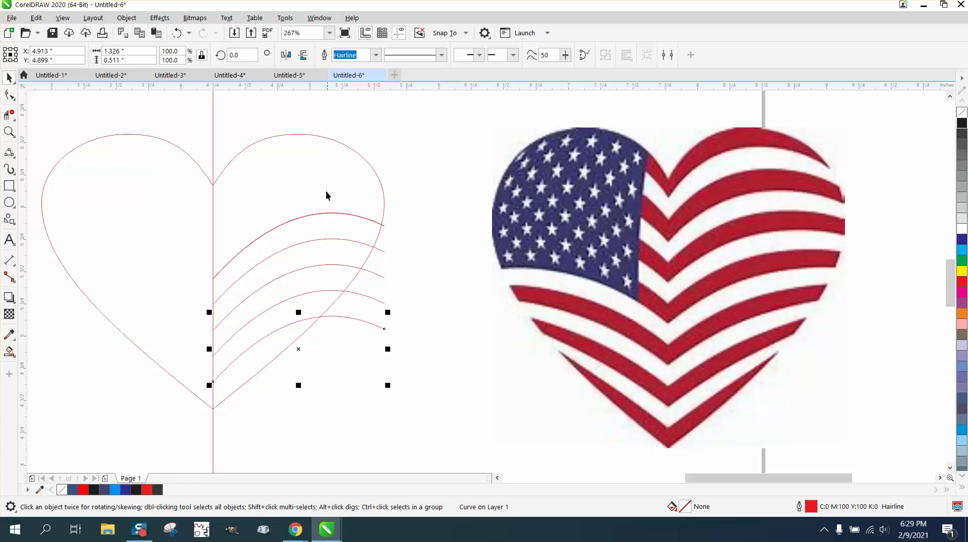
{"action": "left_click", "coordinate": [314, 215]}
{"action": "key", "text": "KP_Add"}
{"action": "key", "text": "Up"}
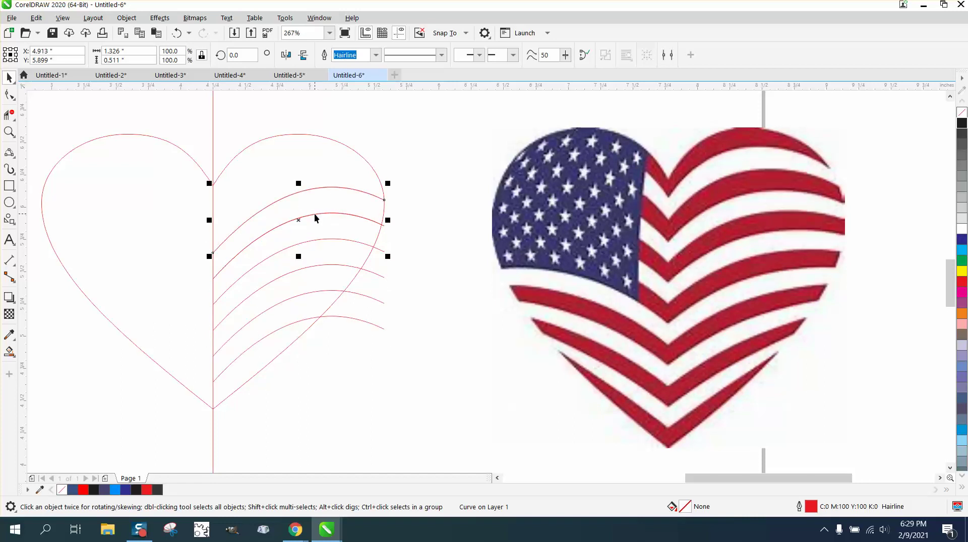
{"action": "key", "text": "KP_Add"}
{"action": "key", "text": "Up"}
{"action": "key", "text": "KP_Add"}
{"action": "key", "text": "Up"}
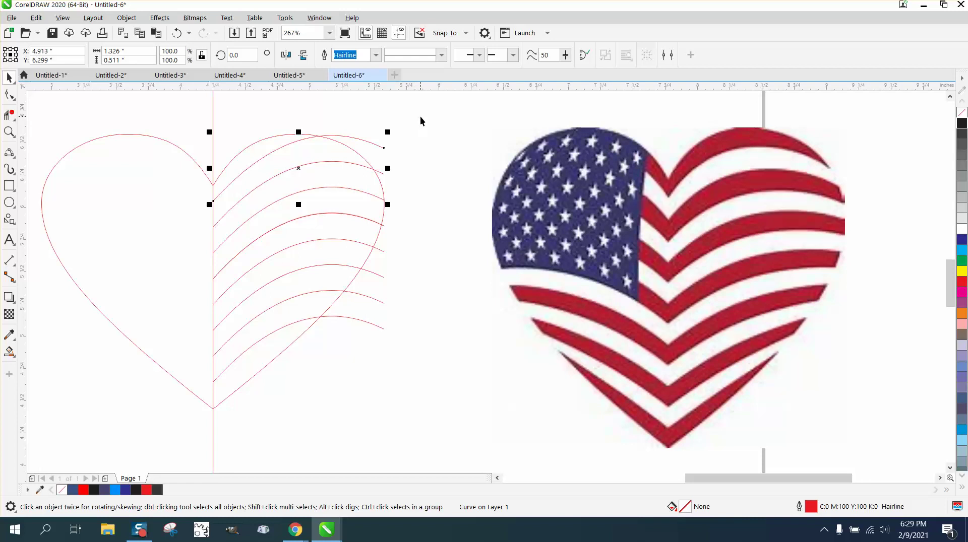
- Select all nine stripe curves, rotate them to about 348°, and shift them slightly left
{"action": "left_click_drag", "start_coordinate": [419, 116], "coordinate": [420, 259]}
{"action": "left_click_drag", "start_coordinate": [304, 398], "coordinate": [193, 401]}
{"action": "left_click", "coordinate": [192, 402]}
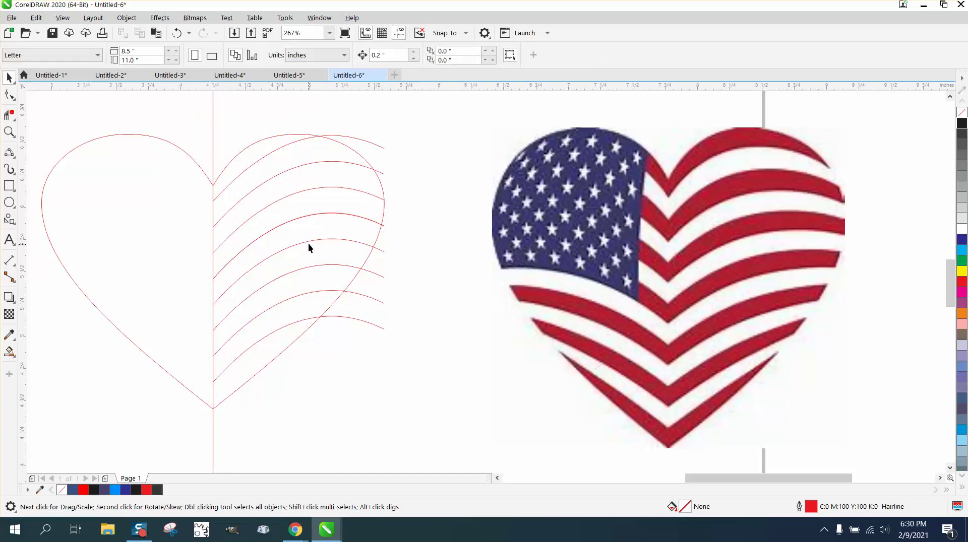
{"action": "left_click_drag", "start_coordinate": [221, 419], "coordinate": [190, 418]}
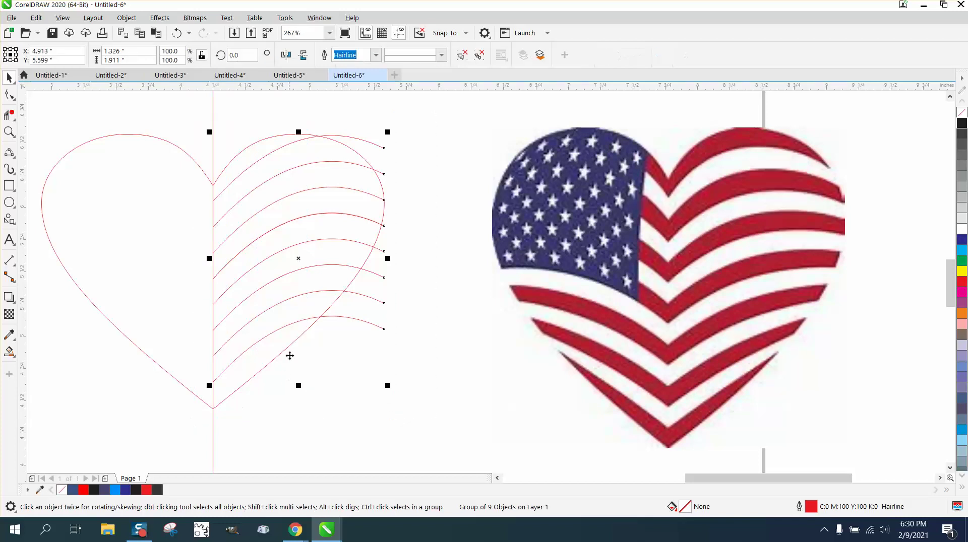
{"action": "left_click", "coordinate": [297, 265]}
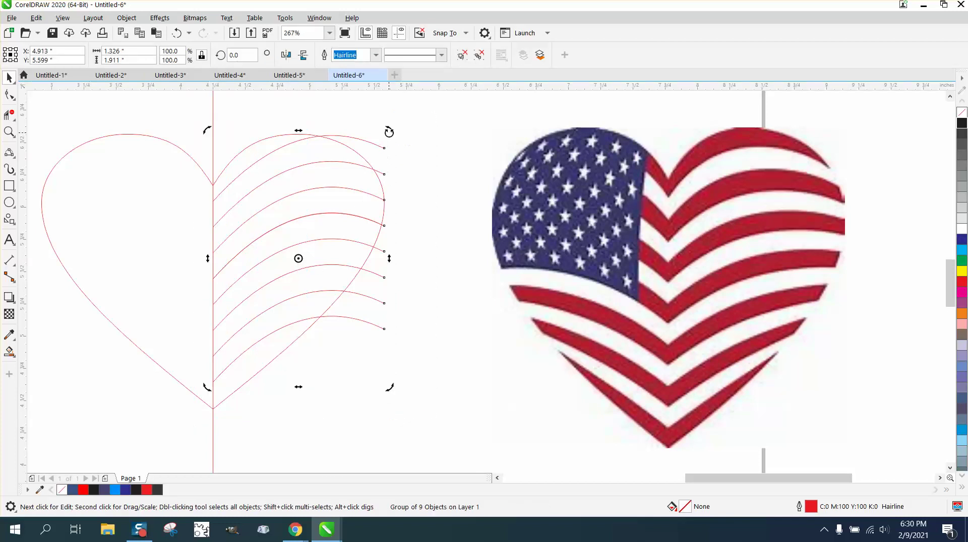
{"action": "left_click_drag", "start_coordinate": [389, 132], "coordinate": [406, 155]}
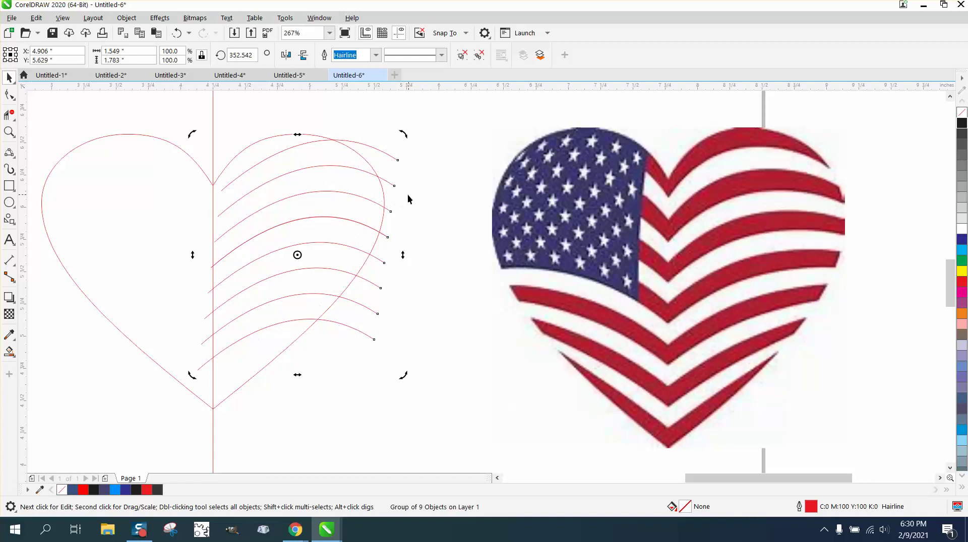
{"action": "left_click_drag", "start_coordinate": [406, 136], "coordinate": [413, 146]}
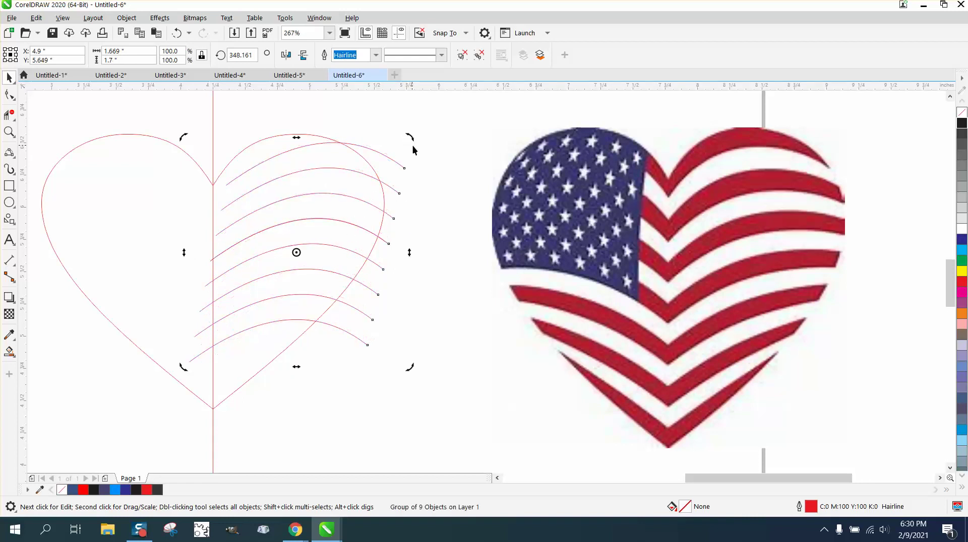
{"action": "left_click", "coordinate": [306, 219]}
{"action": "left_click_drag", "start_coordinate": [297, 251], "coordinate": [283, 266]}
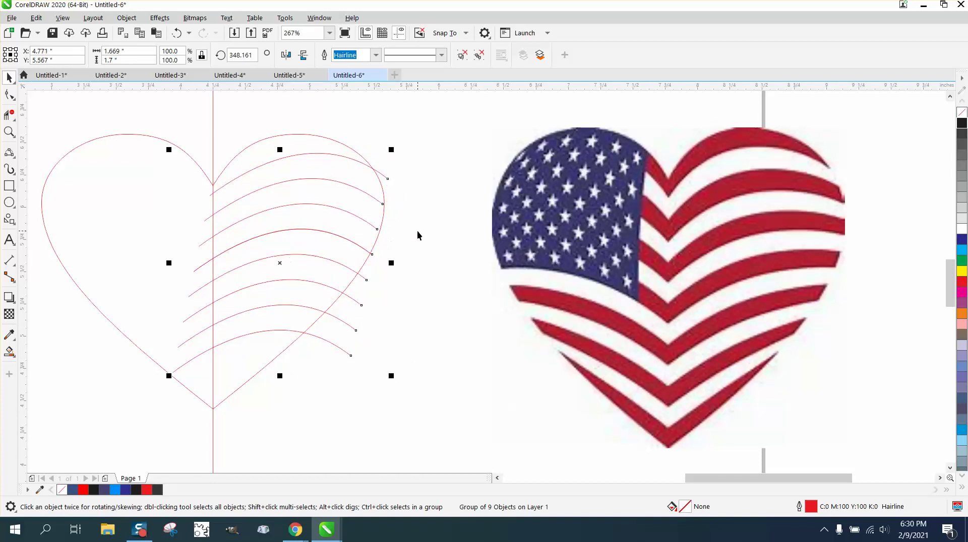
- Ungroup the nine stripe curves via Object > Group > Ungroup
{"action": "left_click", "coordinate": [339, 364]}
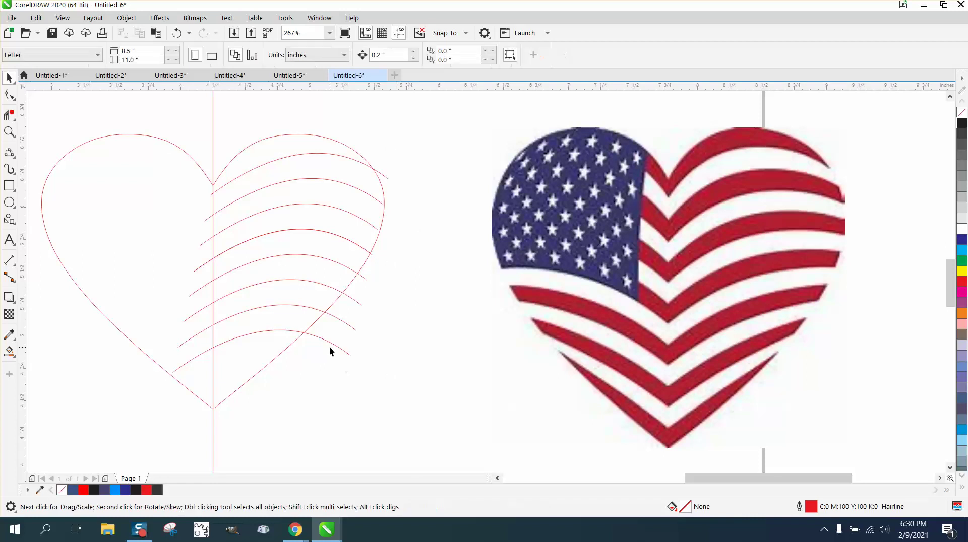
{"action": "left_click", "coordinate": [331, 347]}
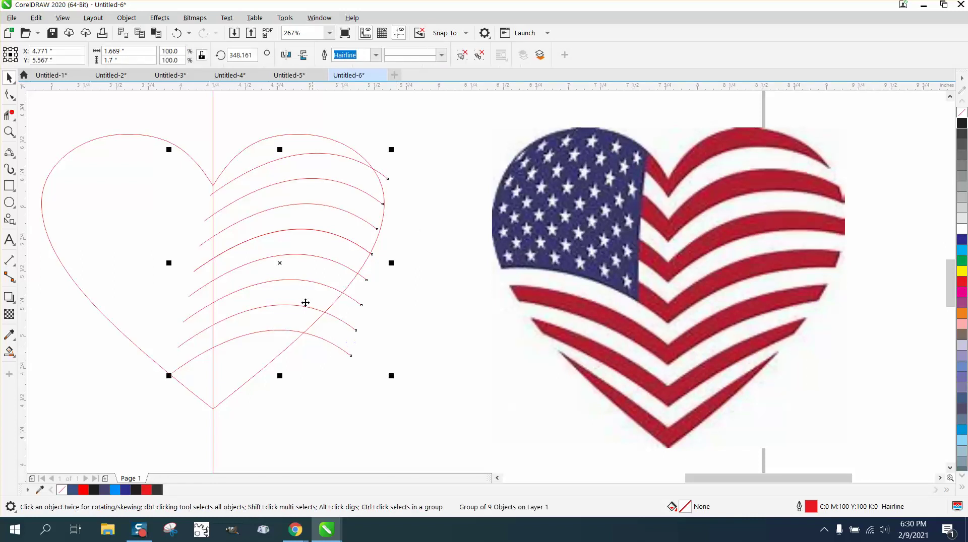
{"action": "left_click", "coordinate": [133, 21]}
{"action": "mouse_move", "coordinate": [184, 223]}
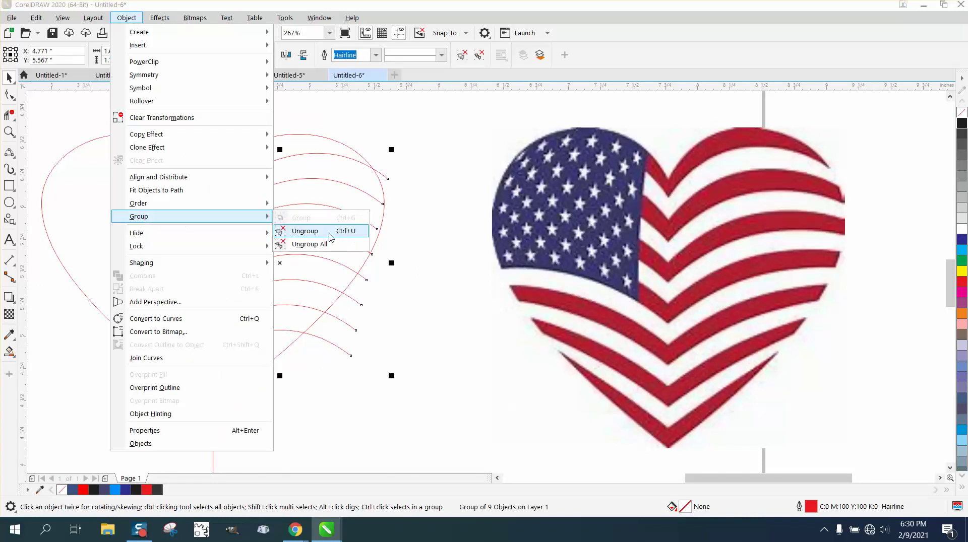
{"action": "left_click", "coordinate": [305, 231]}
- Duplicate the bottom stripe curve 0.2" lower
{"action": "left_click", "coordinate": [278, 348]}
{"action": "left_click", "coordinate": [281, 331]}
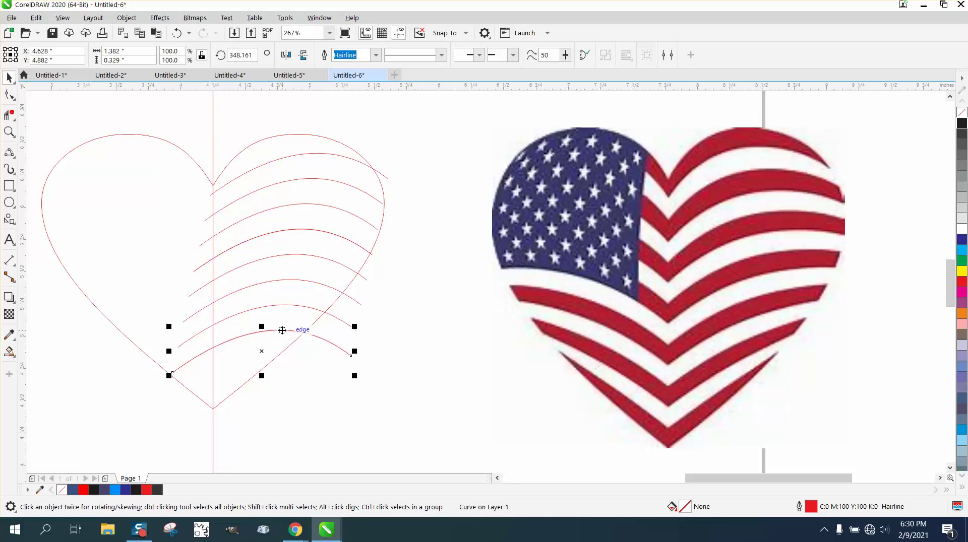
{"action": "key", "text": "KP_Add"}
{"action": "key", "text": "Down"}
{"action": "key", "text": "Down"}
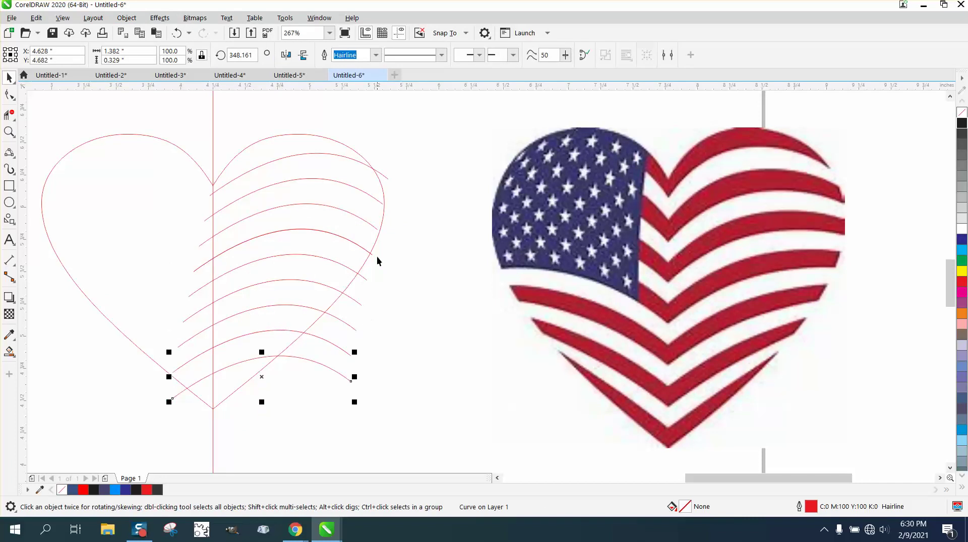
- Trim the stripe ends beyond the heart's right outline and left of the centre line
{"action": "left_click", "coordinate": [9, 115]}
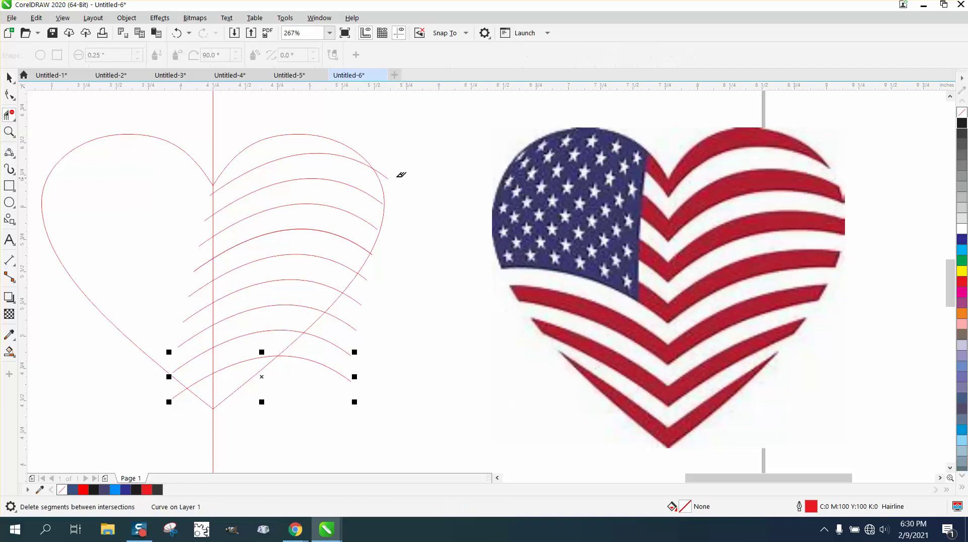
{"action": "left_click", "coordinate": [385, 175]}
{"action": "left_click", "coordinate": [358, 304]}
{"action": "left_click", "coordinate": [348, 349]}
{"action": "left_click", "coordinate": [347, 378]}
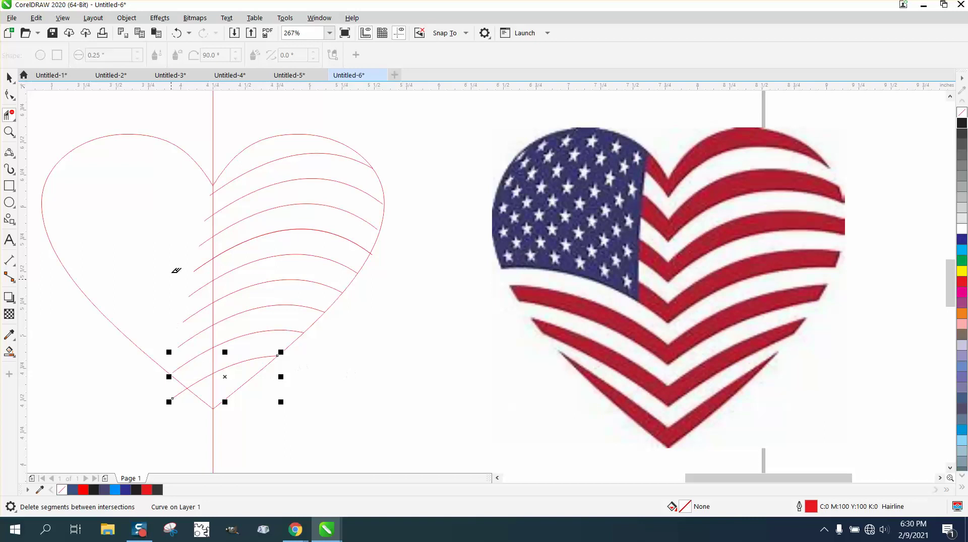
{"action": "left_click_drag", "start_coordinate": [196, 207], "coordinate": [195, 386]}
{"action": "left_click", "coordinate": [184, 389]}
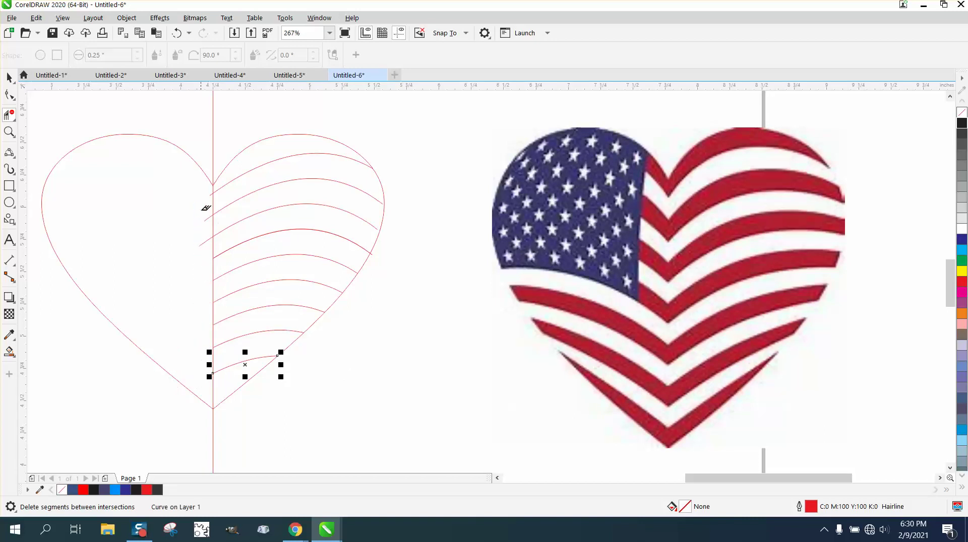
{"action": "left_click_drag", "start_coordinate": [205, 208], "coordinate": [202, 248]}
- Zoom in on the heart's right edge and delete a short stub past the intersection
{"action": "left_click", "coordinate": [9, 131]}
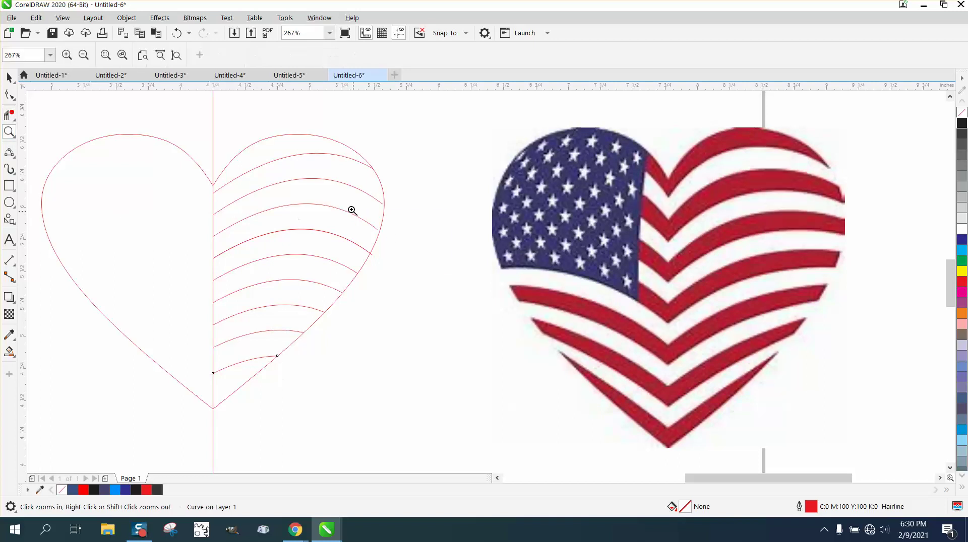
{"action": "left_click_drag", "start_coordinate": [350, 209], "coordinate": [452, 267]}
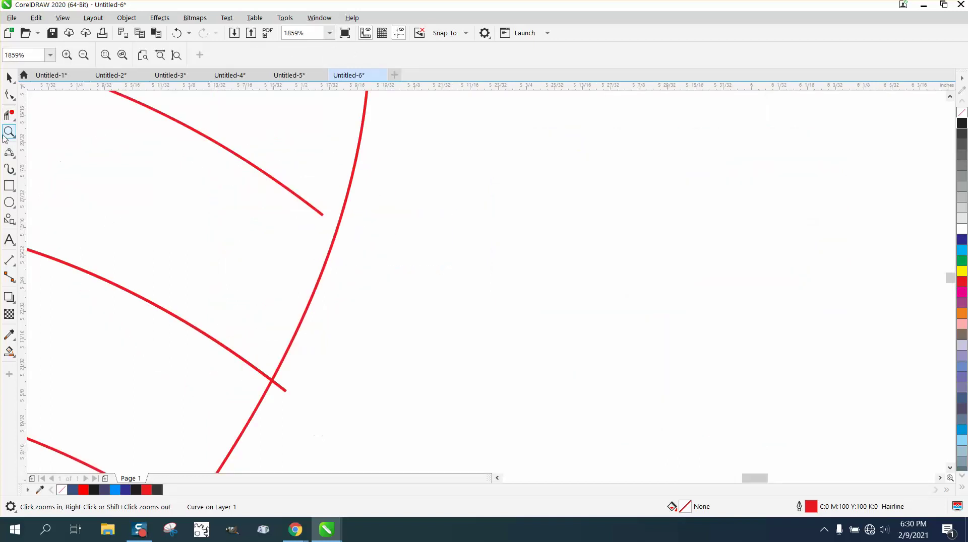
{"action": "left_click", "coordinate": [10, 115]}
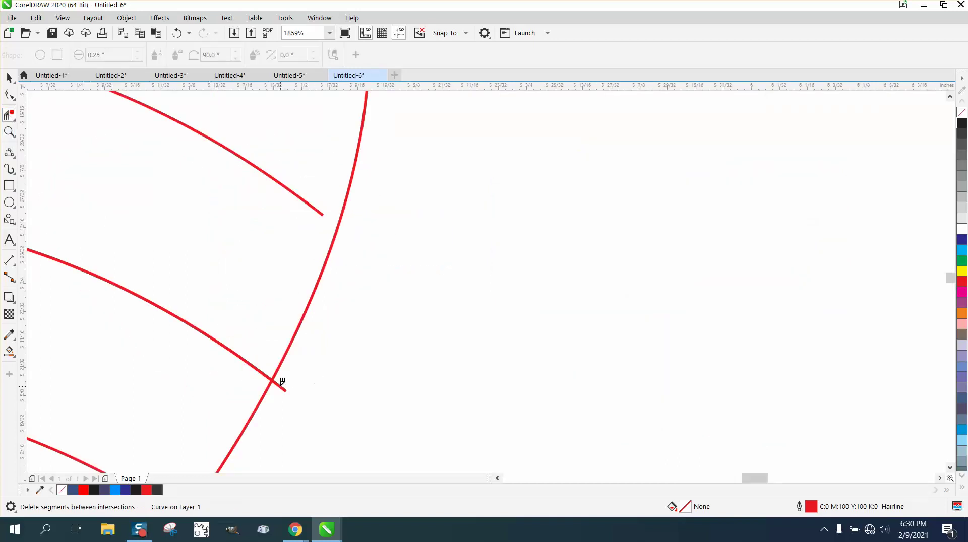
{"action": "left_click", "coordinate": [283, 384]}
- Extend the short upper curve past the heart outline and trim its overhanging stub
{"action": "left_click", "coordinate": [9, 95]}
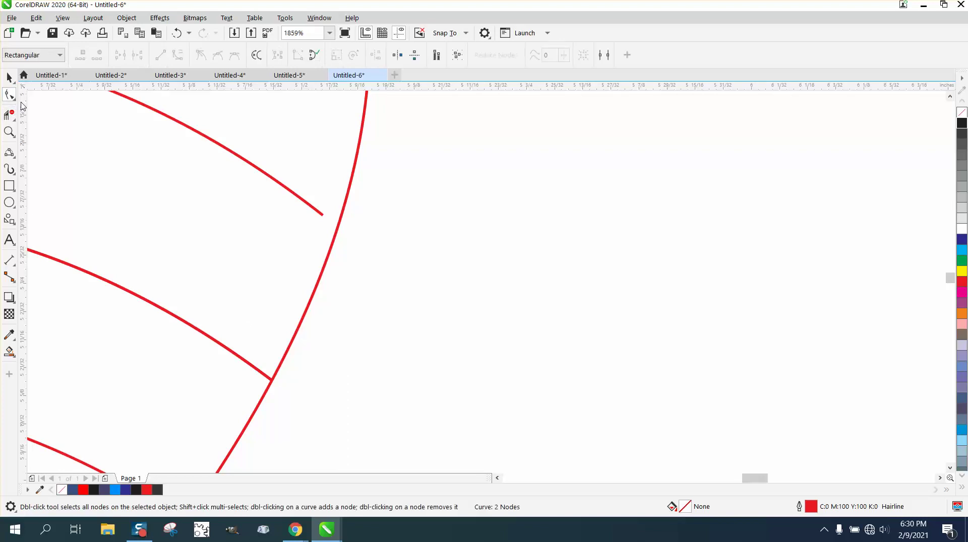
{"action": "left_click", "coordinate": [223, 147]}
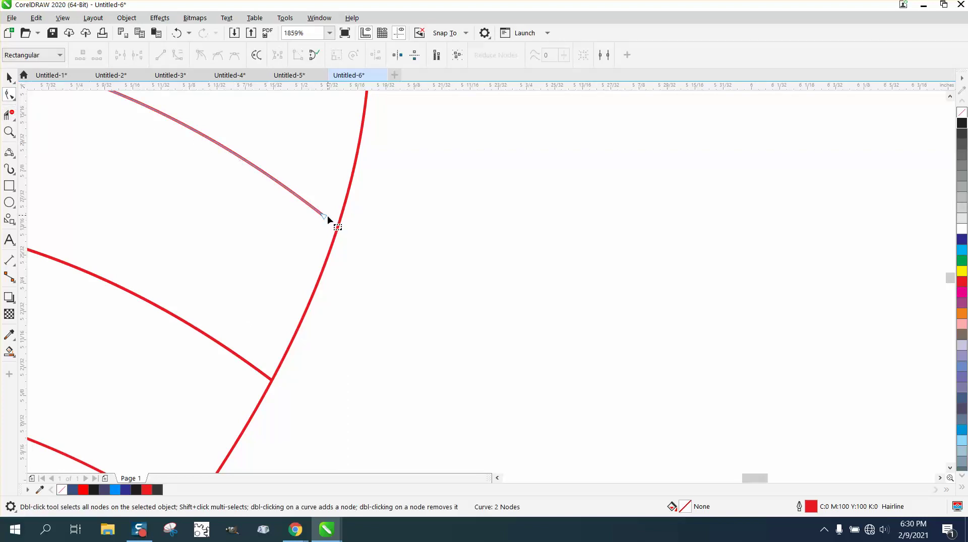
{"action": "left_click_drag", "start_coordinate": [325, 217], "coordinate": [351, 237]}
{"action": "left_click", "coordinate": [9, 132]}
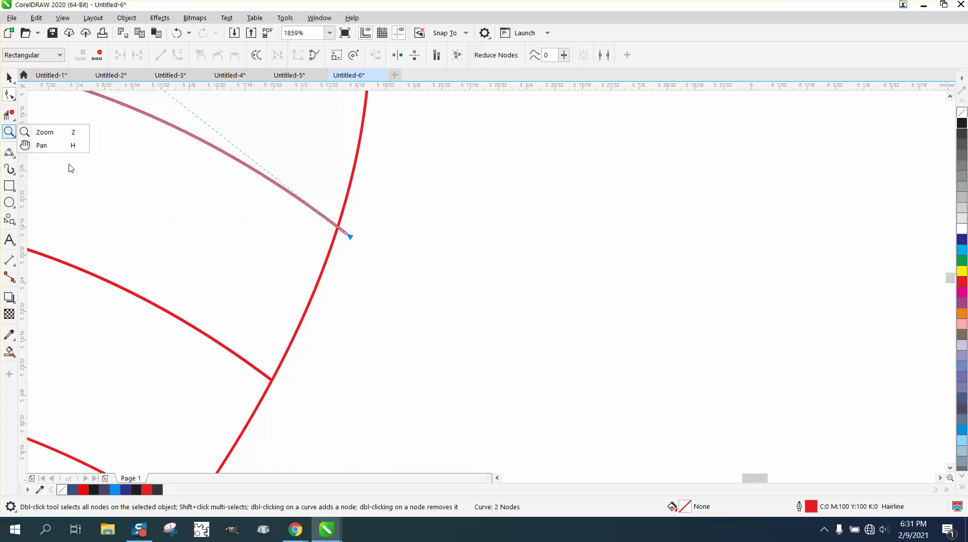
{"action": "left_click", "coordinate": [49, 133]}
{"action": "left_click", "coordinate": [9, 115]}
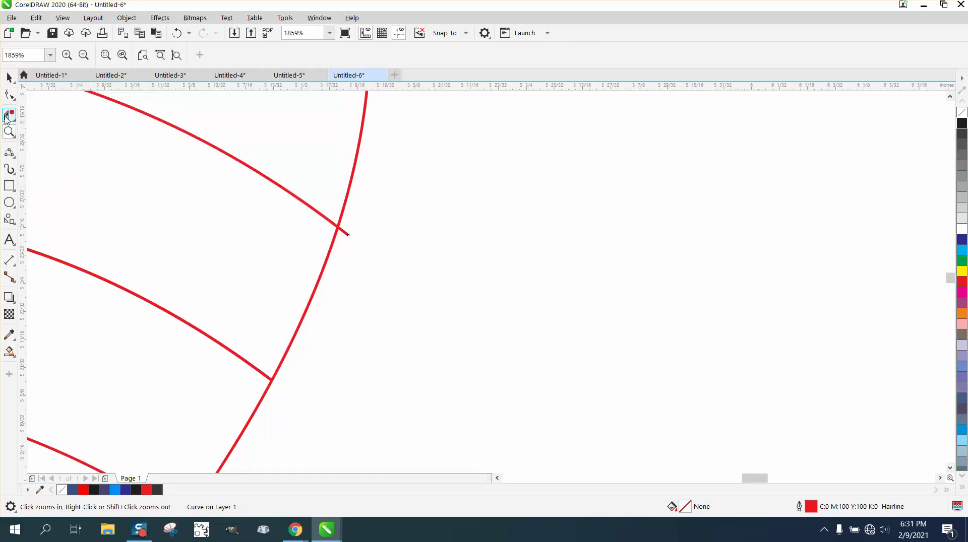
{"action": "left_click", "coordinate": [343, 229]}
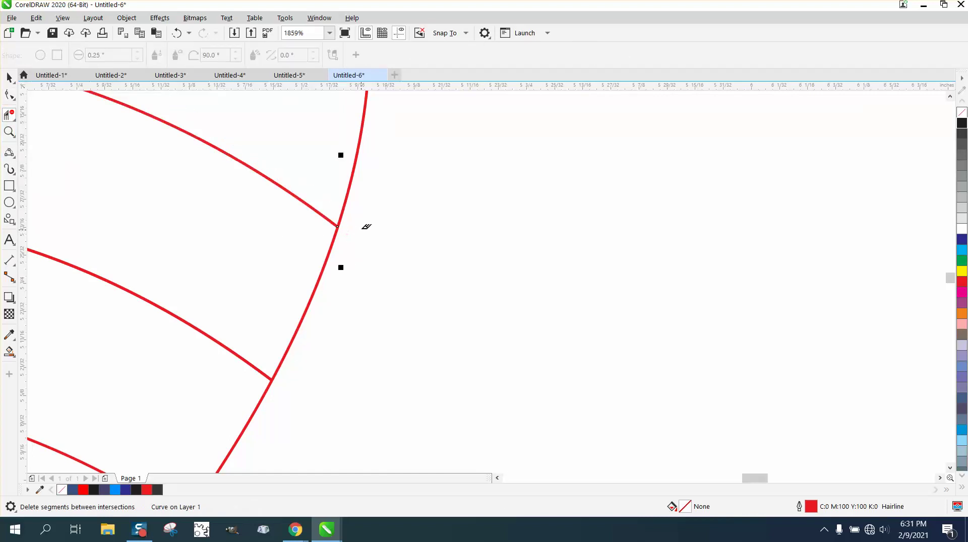
{"action": "scroll", "coordinate": [404, 233], "scroll_direction": "down", "scroll_amount": 5}
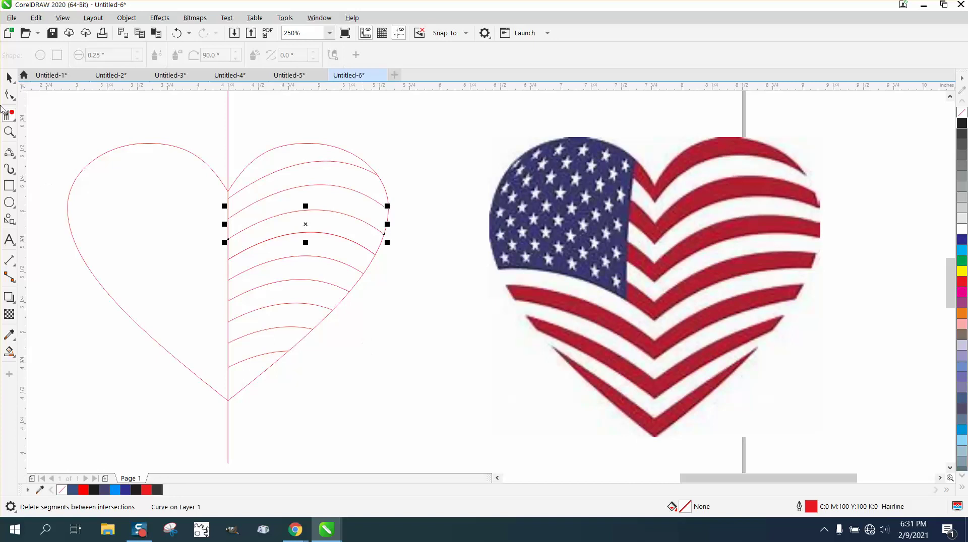
- Smart Fill the lower alternating bands red, undoing the fill on the top region
{"action": "left_click", "coordinate": [9, 351]}
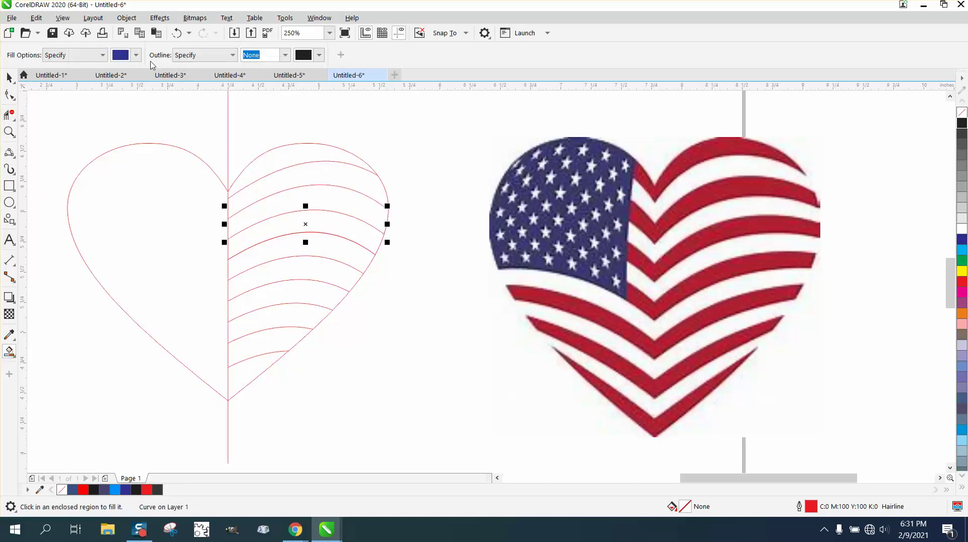
{"action": "left_click", "coordinate": [136, 55]}
{"action": "left_click", "coordinate": [230, 131]}
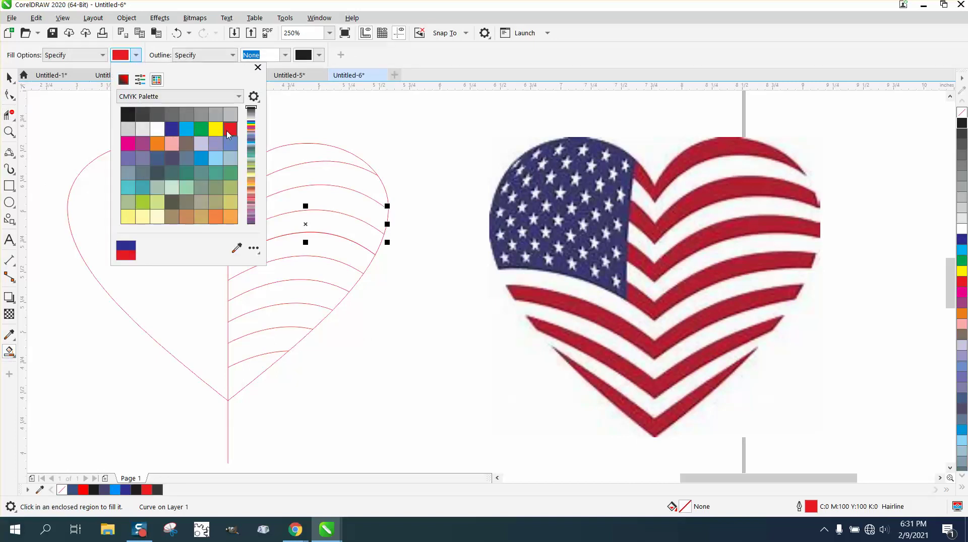
{"action": "left_click", "coordinate": [248, 372]}
{"action": "left_click", "coordinate": [248, 370]}
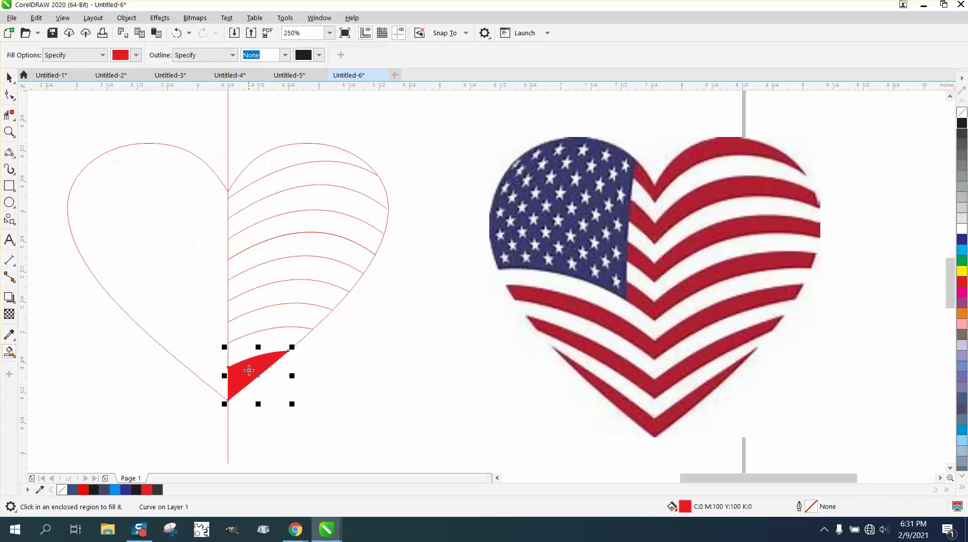
{"action": "left_click", "coordinate": [260, 328]}
{"action": "left_click", "coordinate": [264, 275]}
{"action": "left_click", "coordinate": [271, 228]}
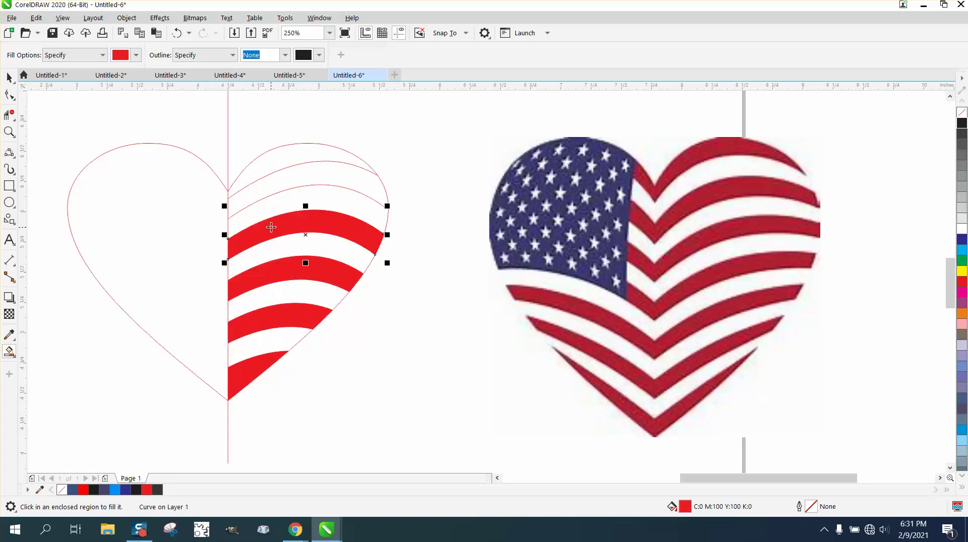
{"action": "left_click", "coordinate": [280, 181]}
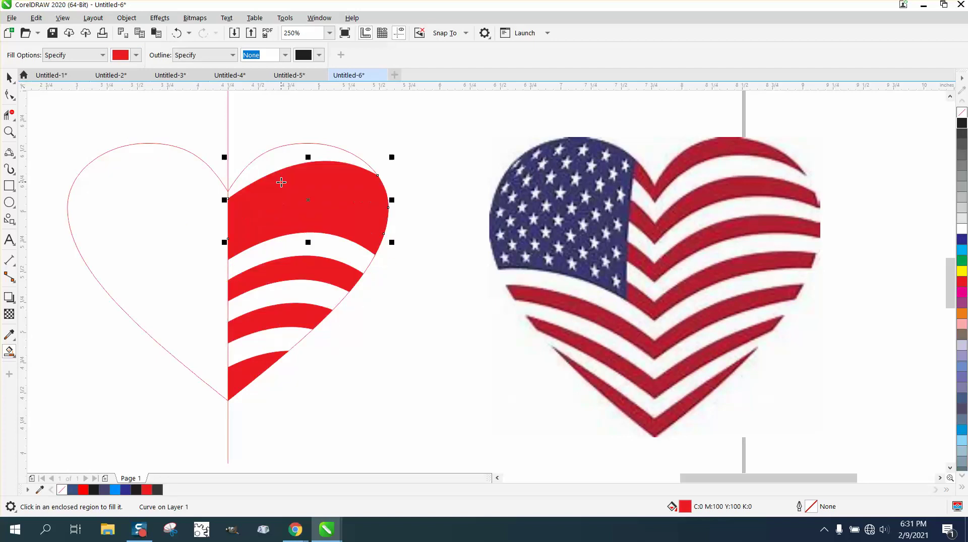
{"action": "left_click", "coordinate": [177, 33]}
- Snap the diagonal line's end onto the vertical line at the heart's right edge
{"action": "left_click", "coordinate": [10, 130]}
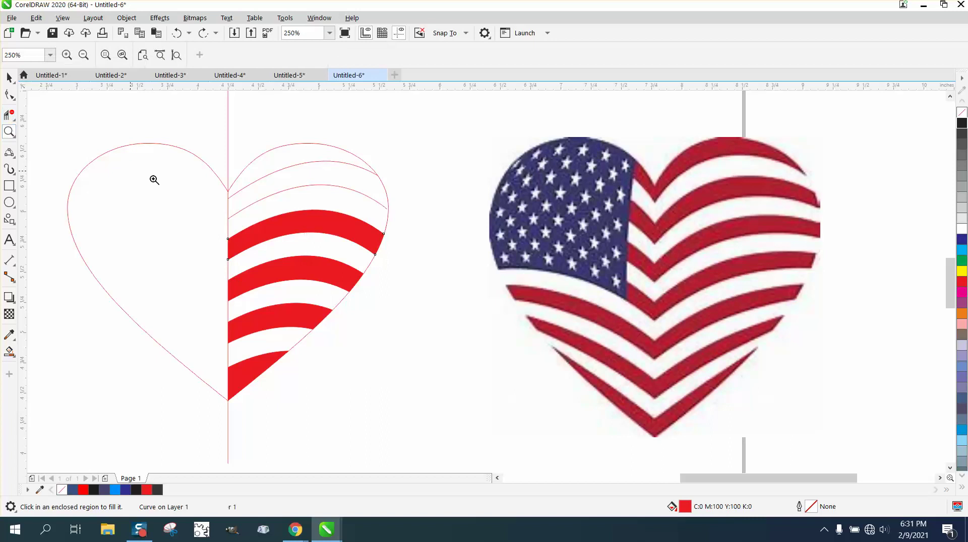
{"action": "left_click_drag", "start_coordinate": [217, 206], "coordinate": [288, 231]}
{"action": "right_click", "coordinate": [213, 233]}
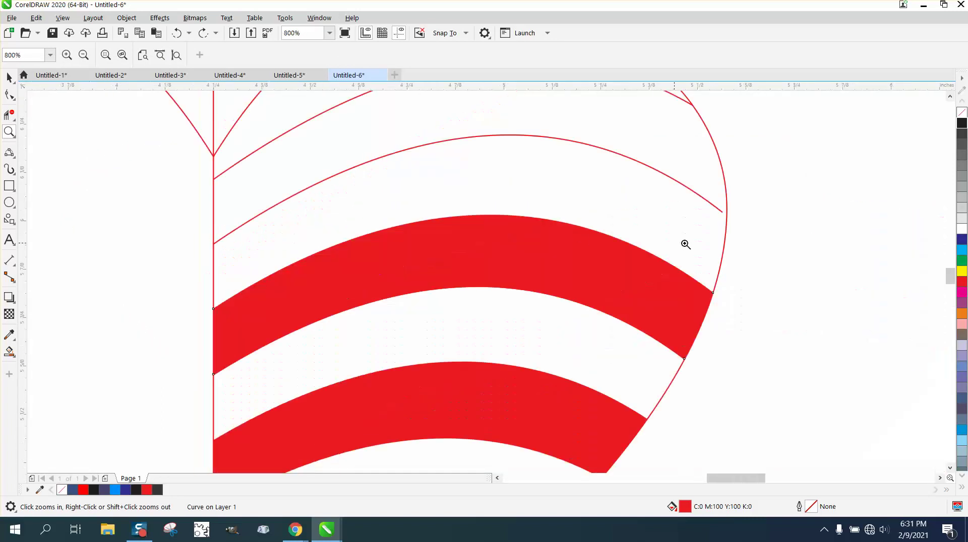
{"action": "left_click_drag", "start_coordinate": [704, 195], "coordinate": [781, 241]}
{"action": "left_click", "coordinate": [10, 95]}
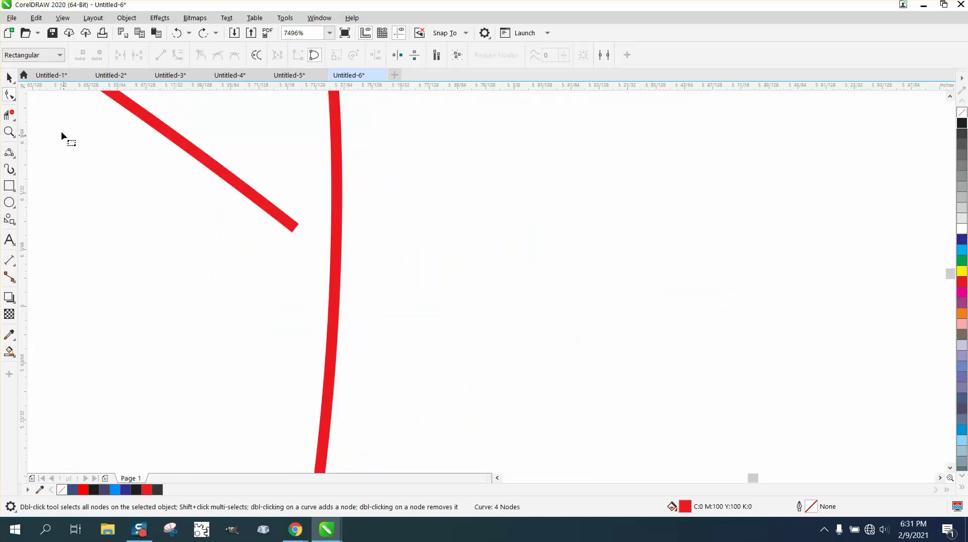
{"action": "key", "text": "space"}
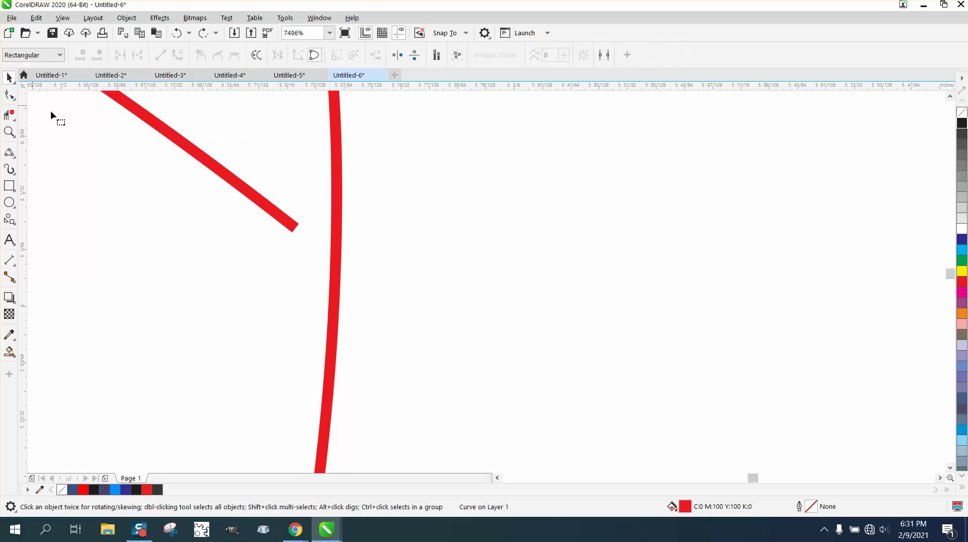
{"action": "key", "text": "F10"}
{"action": "left_click_drag", "start_coordinate": [297, 228], "coordinate": [339, 262]}
{"action": "scroll", "coordinate": [377, 269], "scroll_direction": "down", "scroll_amount": 5}
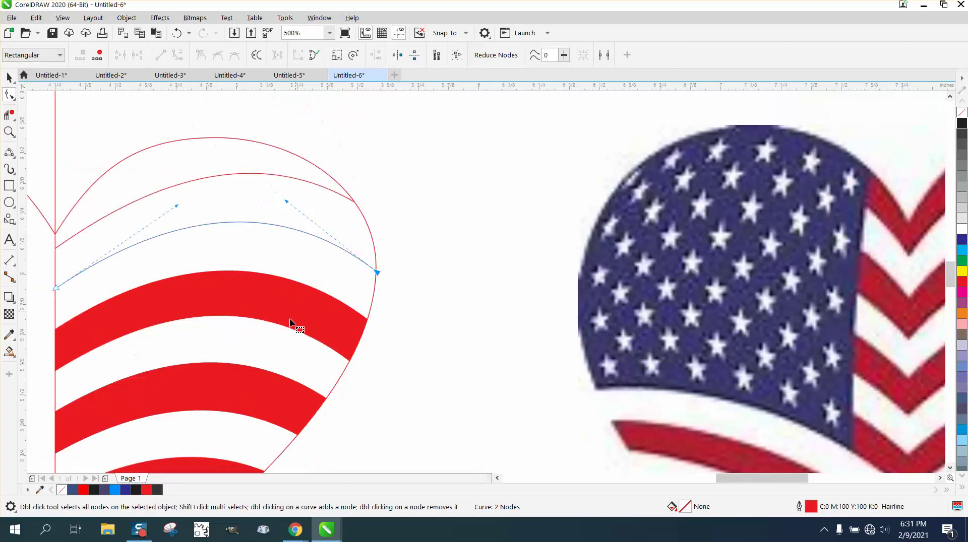
{"action": "scroll", "coordinate": [137, 335], "scroll_direction": "down", "scroll_amount": 1}
- Smart Fill the top band of the right half red
{"action": "left_click", "coordinate": [9, 351]}
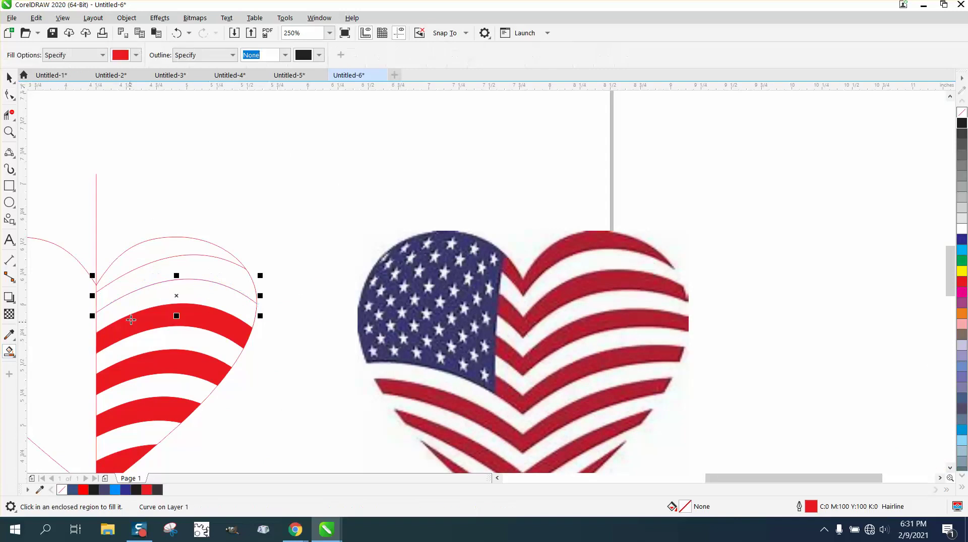
{"action": "left_click", "coordinate": [163, 275]}
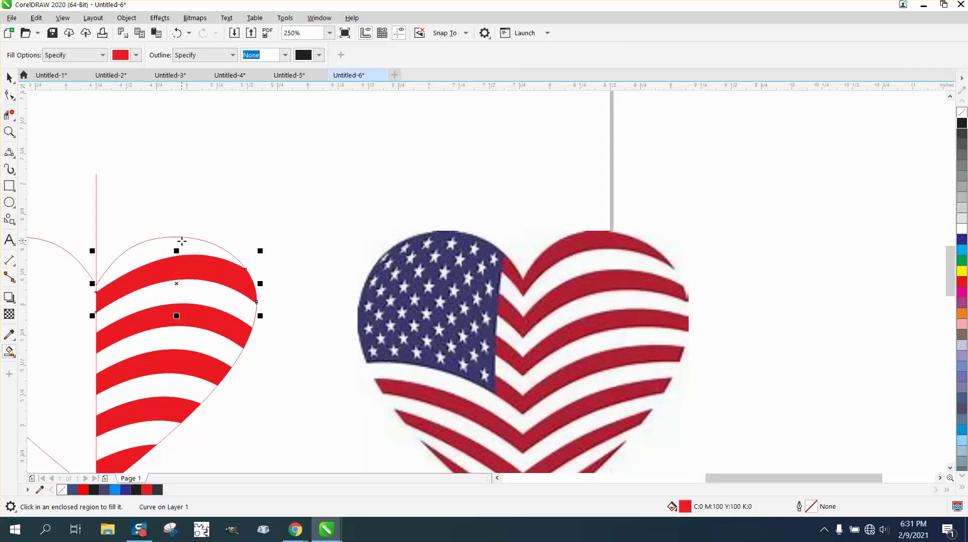
{"action": "scroll", "coordinate": [252, 251], "scroll_direction": "down", "scroll_amount": 1}
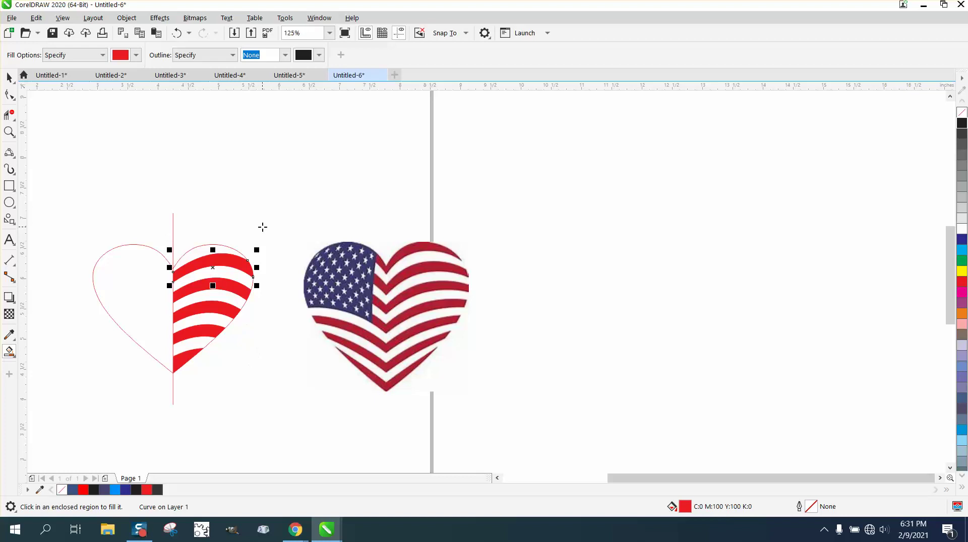
- Delete the vertical centre line
{"action": "left_click", "coordinate": [9, 77]}
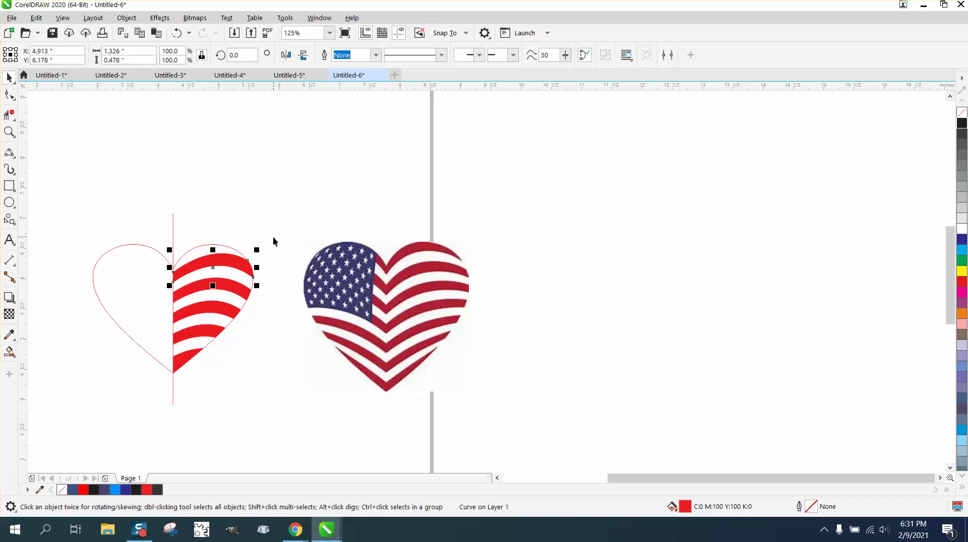
{"action": "left_click", "coordinate": [174, 230]}
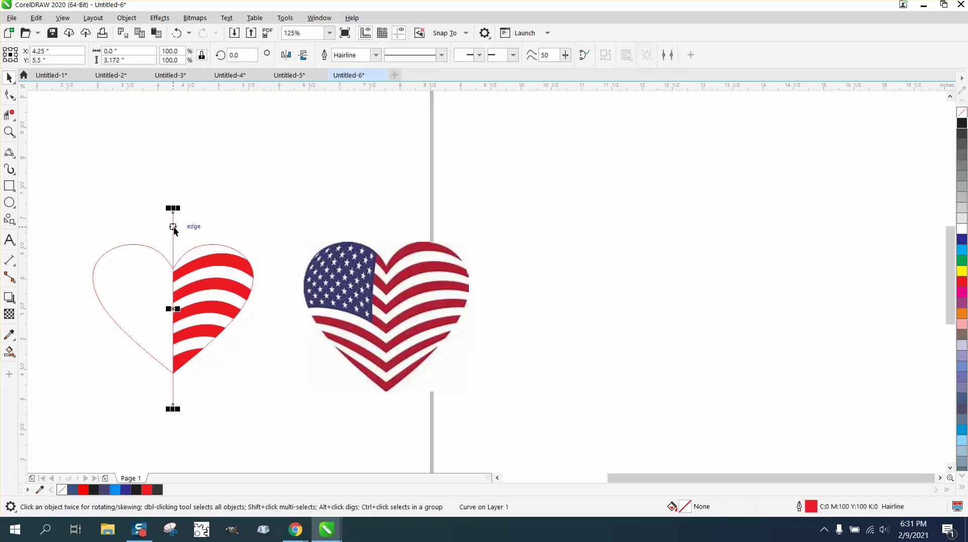
{"action": "key", "text": "Delete"}
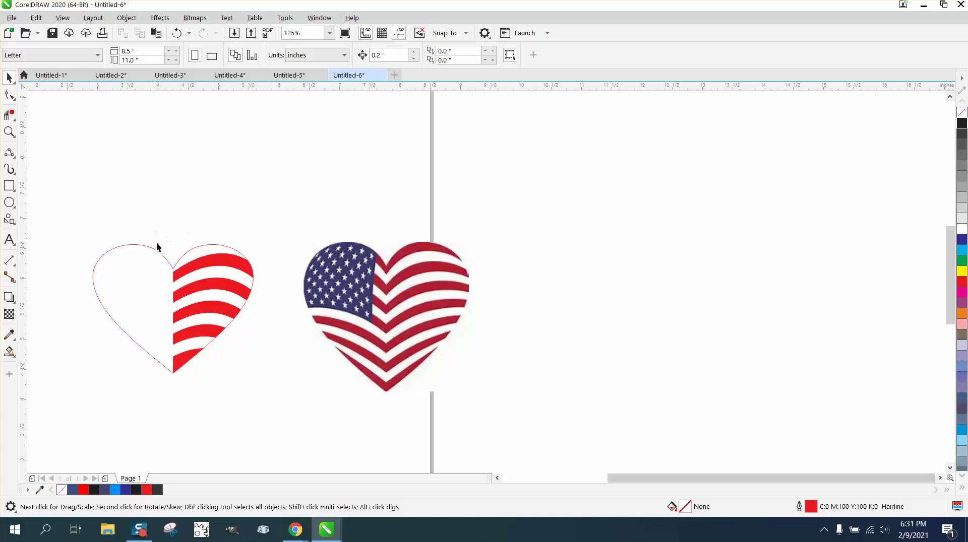
- Group the 15 red stripe pieces and mirror a copy onto the heart's left half
{"action": "left_click_drag", "start_coordinate": [234, 377], "coordinate": [276, 387]}
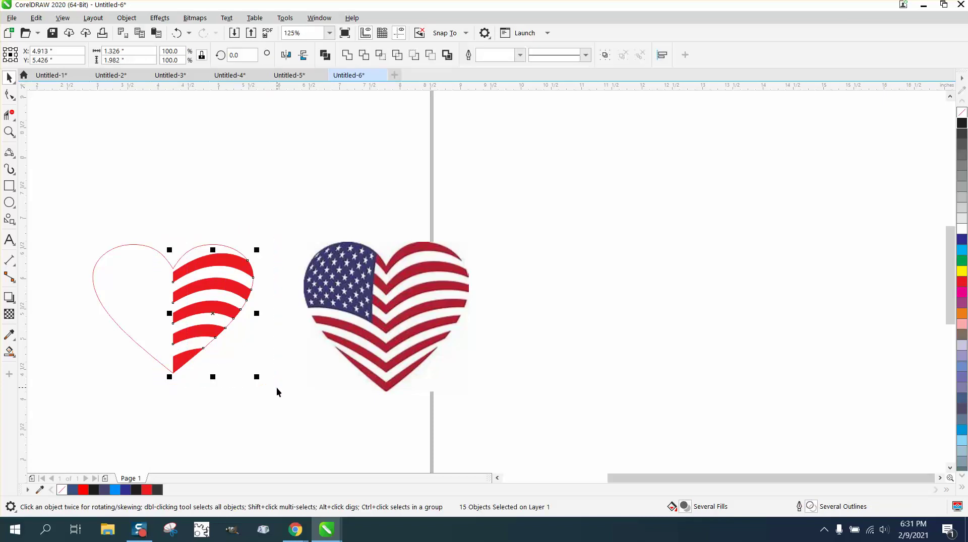
{"action": "key", "text": "ctrl+g"}
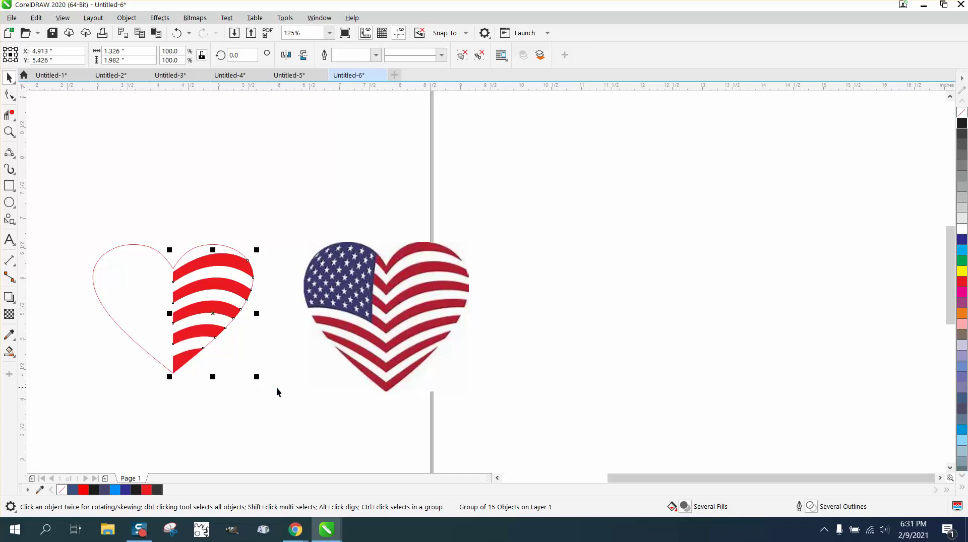
{"action": "left_click_drag", "start_coordinate": [257, 314], "coordinate": [162, 313]}
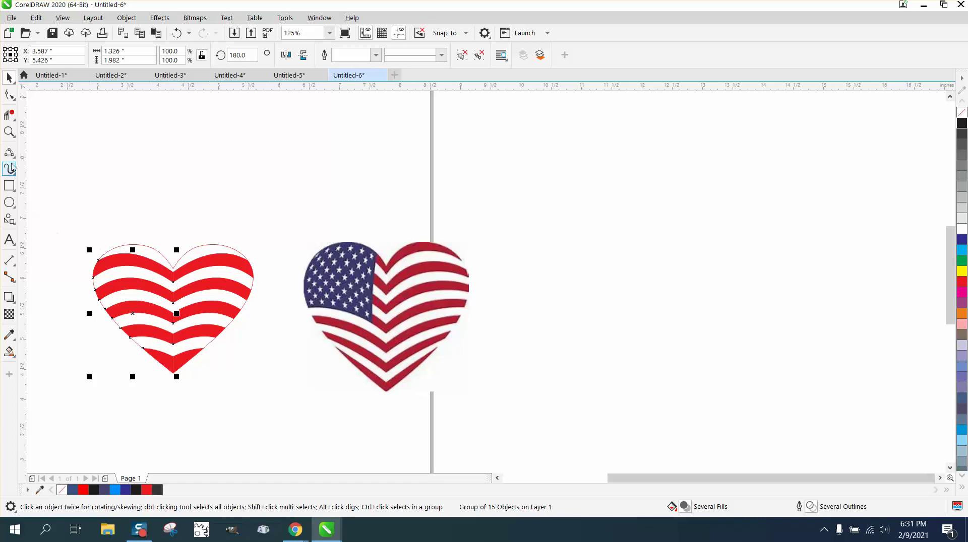
- Select the whole heart, remove its fill, and make its outlines black
{"action": "left_click", "coordinate": [9, 132]}
{"action": "left_click_drag", "start_coordinate": [70, 222], "coordinate": [327, 406]}
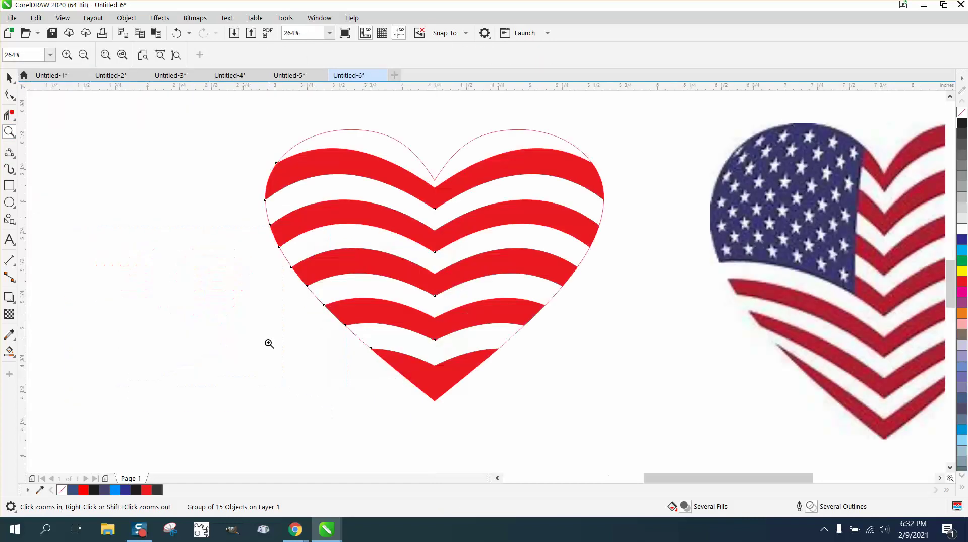
{"action": "left_click", "coordinate": [9, 78]}
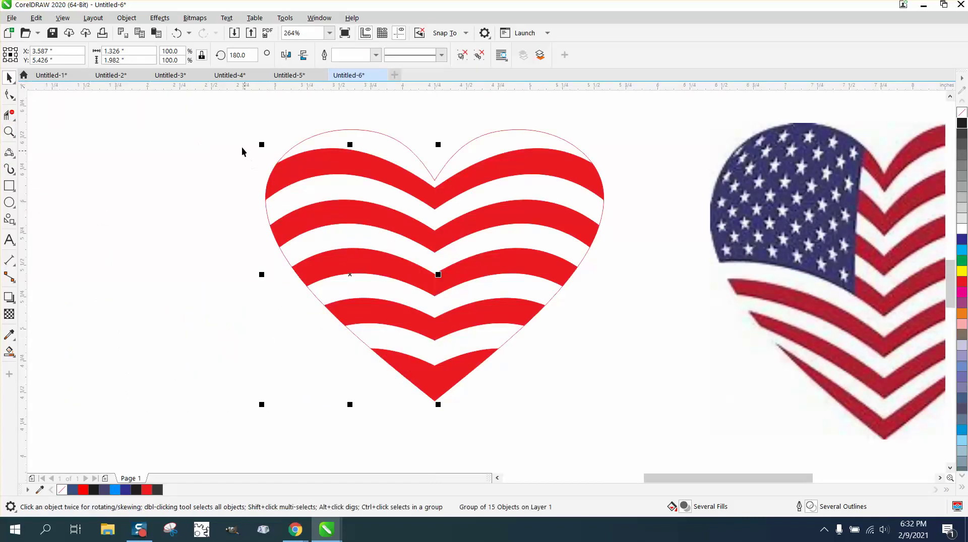
{"action": "left_click_drag", "start_coordinate": [240, 130], "coordinate": [255, 158]}
{"action": "left_click_drag", "start_coordinate": [703, 418], "coordinate": [704, 419]}
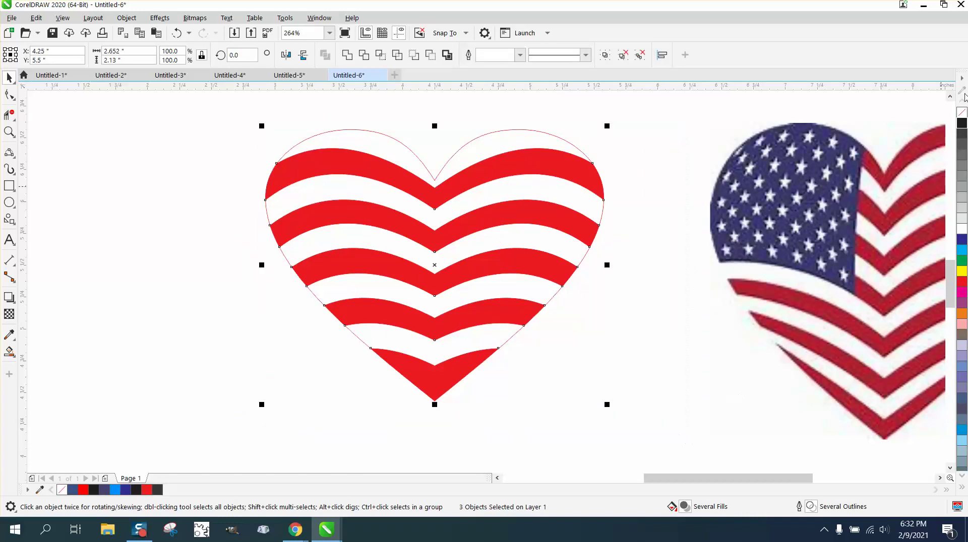
{"action": "left_click", "coordinate": [962, 112]}
{"action": "right_click", "coordinate": [962, 123]}
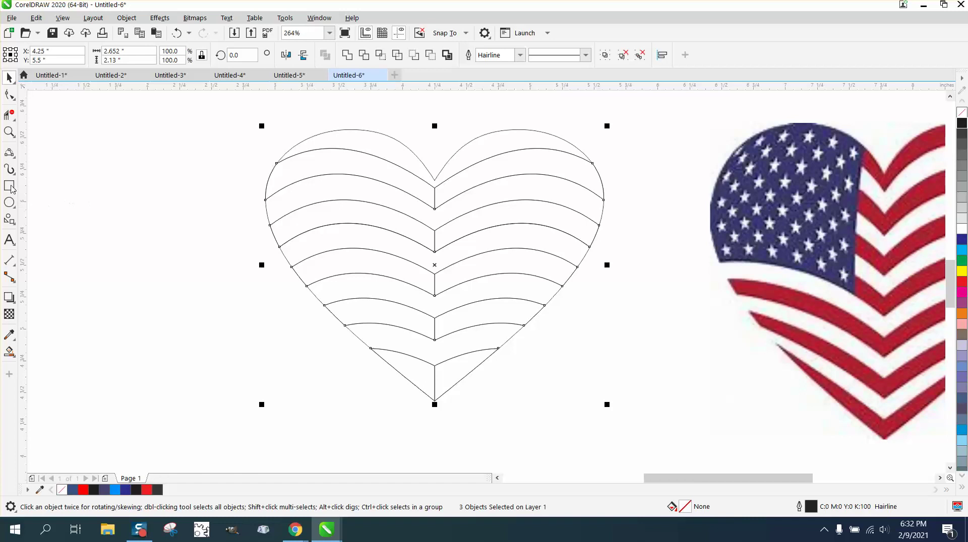
- Draw a vertical 2-point line in the upper-left and erase the stripe segments left of it
{"action": "left_click", "coordinate": [11, 153]}
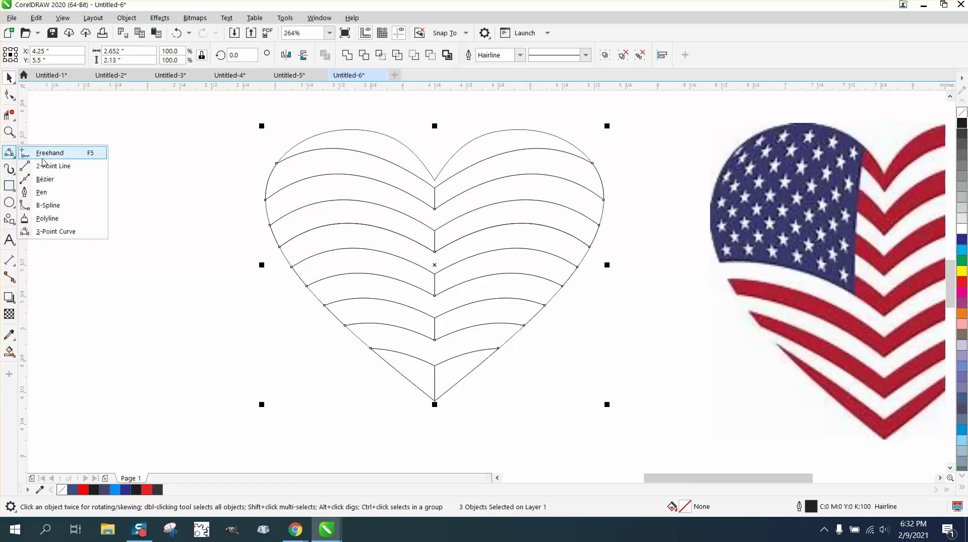
{"action": "left_click", "coordinate": [53, 165]}
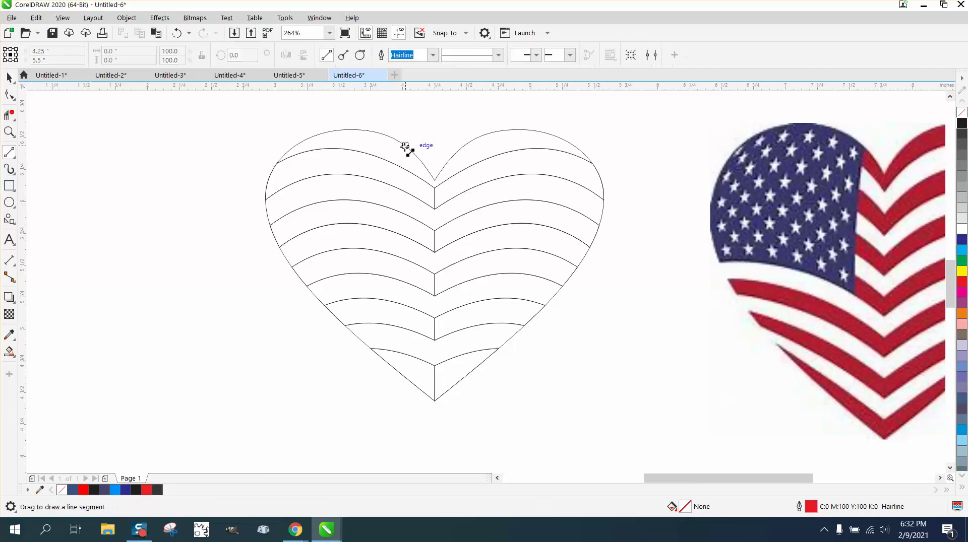
{"action": "left_click_drag", "start_coordinate": [405, 146], "coordinate": [407, 242]}
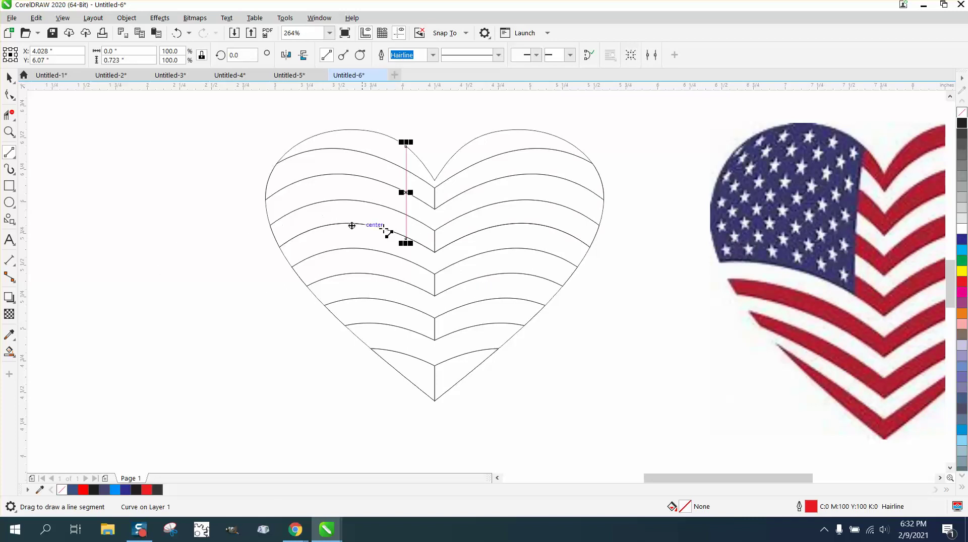
{"action": "left_click", "coordinate": [11, 118]}
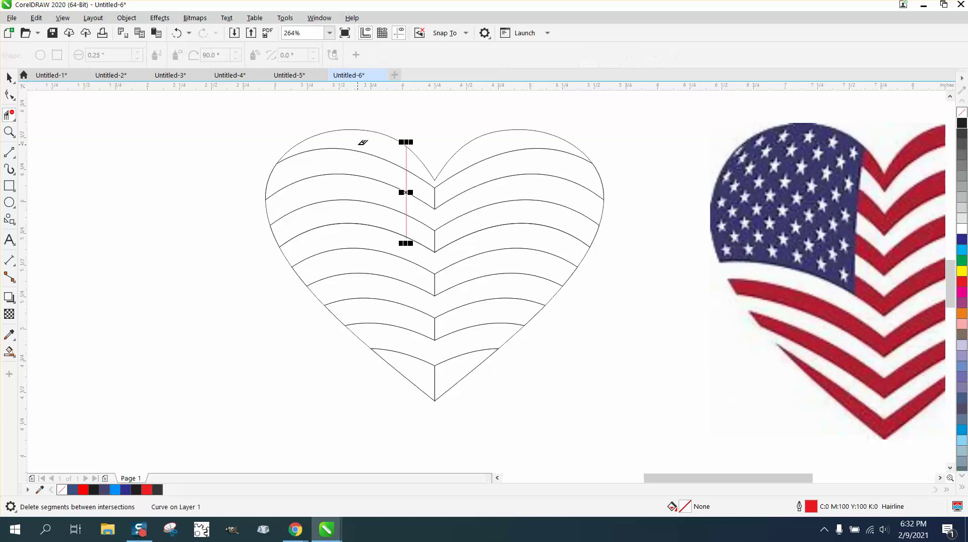
{"action": "left_click_drag", "start_coordinate": [360, 200], "coordinate": [363, 205]}
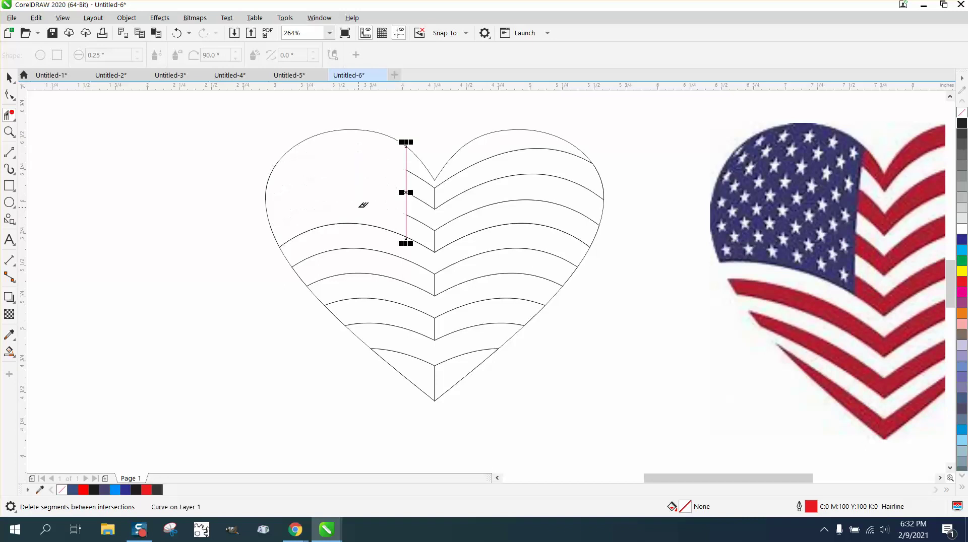
- Smart Fill a trial red piece in the heart's top-left, nudge it left, and delete it
{"action": "left_click", "coordinate": [9, 351]}
{"action": "left_click", "coordinate": [371, 180]}
{"action": "key", "text": "Left"}
{"action": "key", "text": "Left"}
{"action": "key", "text": "Left"}
{"action": "key", "text": "Left"}
{"action": "key", "text": "Left"}
{"action": "key", "text": "Left"}
{"action": "key", "text": "Left"}
{"action": "key", "text": "Left"}
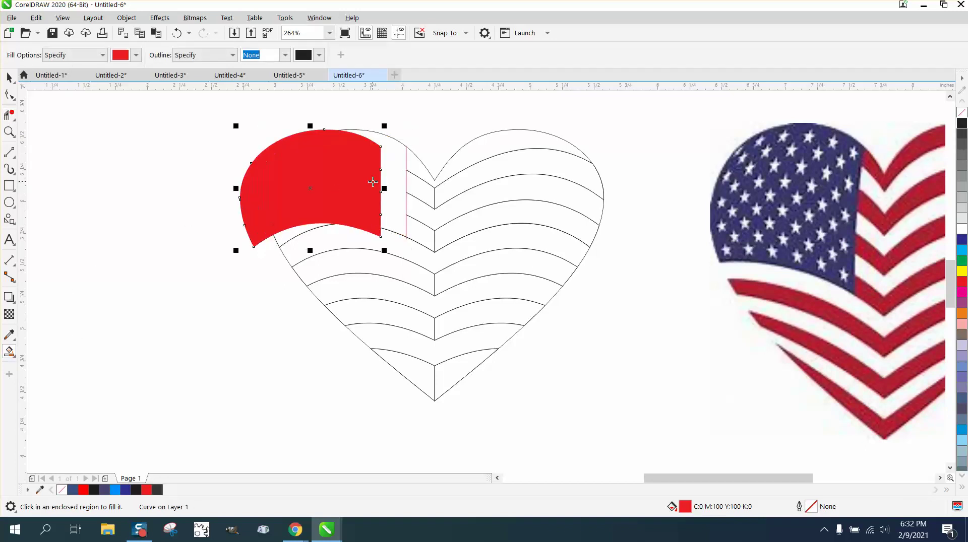
{"action": "key", "text": "Delete"}
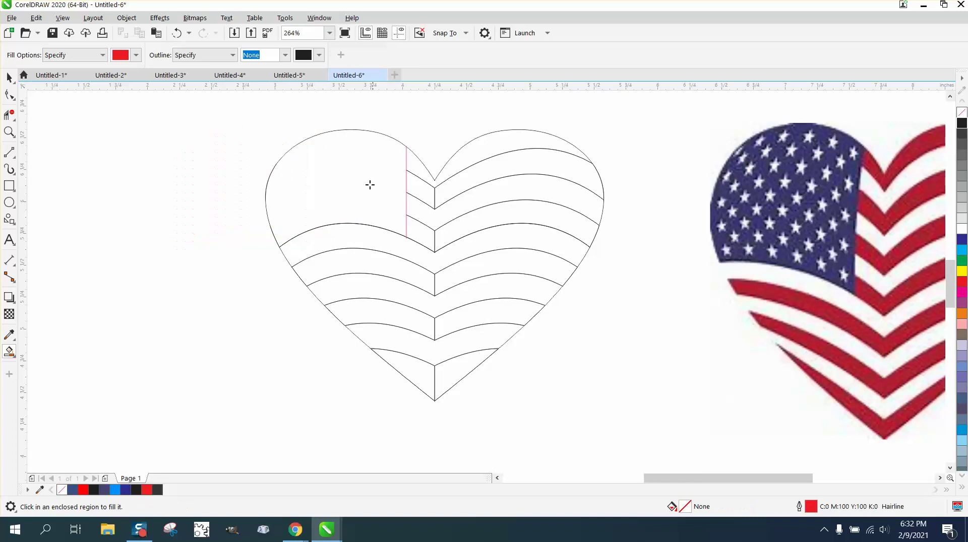
{"action": "left_click", "coordinate": [9, 77]}
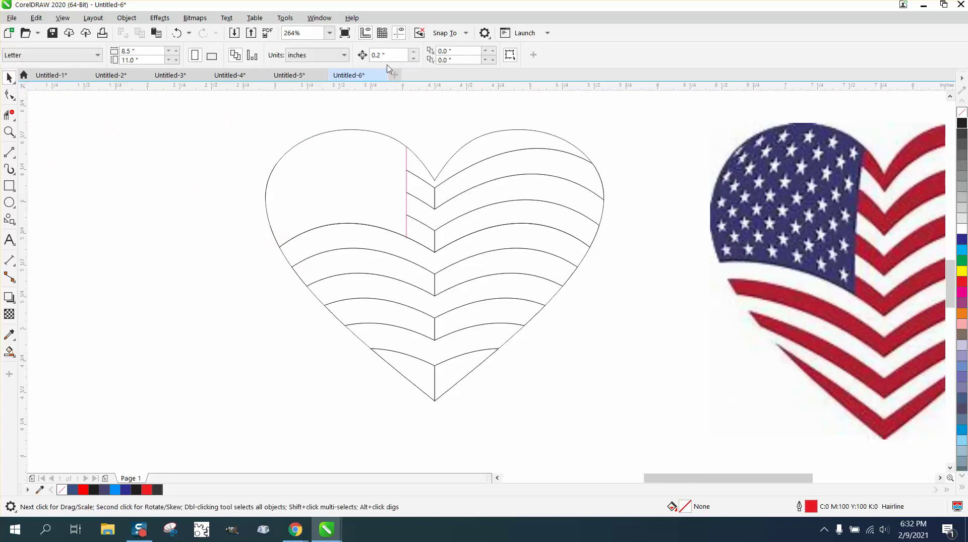
- Try a new nudge distance, fill the top-left region dark blue, then undo it
{"action": "double_click", "coordinate": [375, 55]}
{"action": "type", "text": "32"}
{"action": "left_click", "coordinate": [9, 352]}
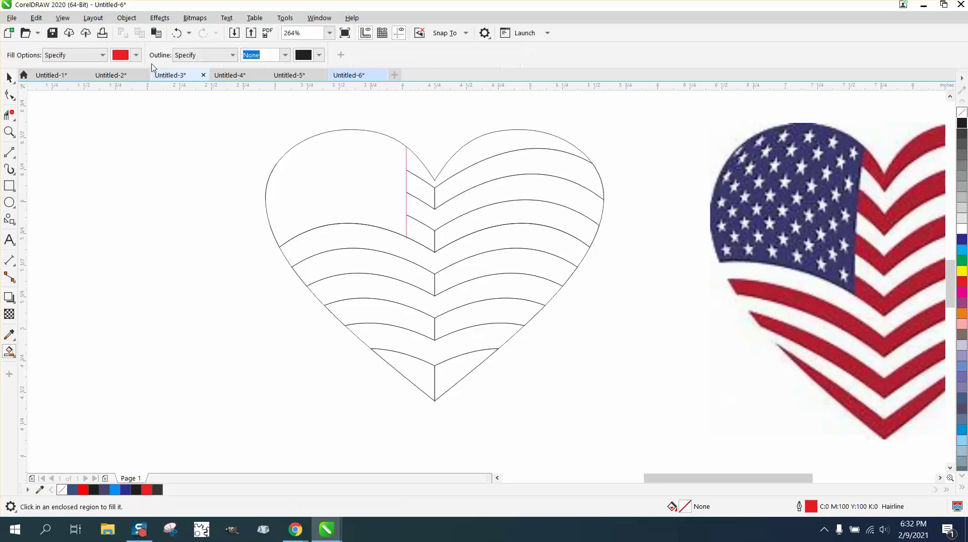
{"action": "left_click", "coordinate": [136, 56]}
{"action": "left_click", "coordinate": [169, 125]}
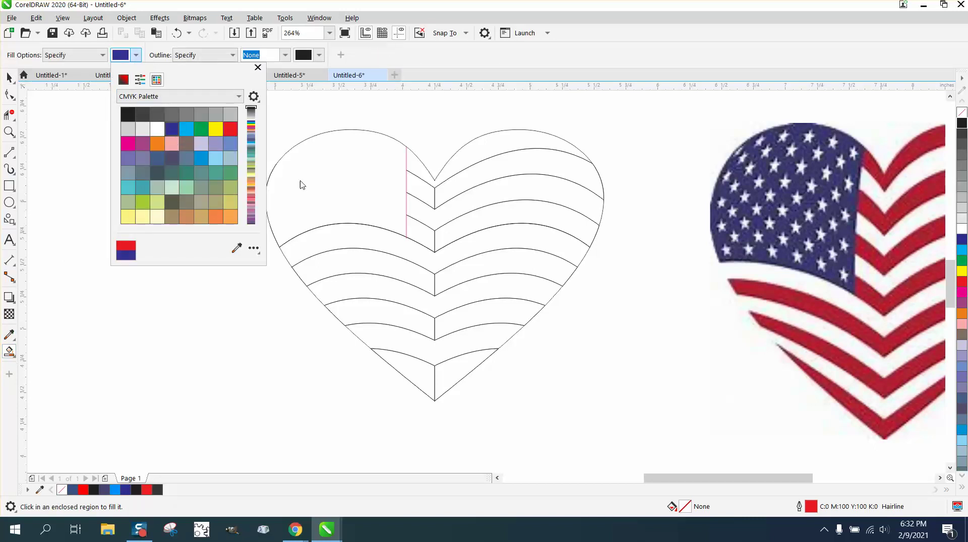
{"action": "left_click", "coordinate": [327, 186]}
{"action": "key", "text": "ctrl+z"}
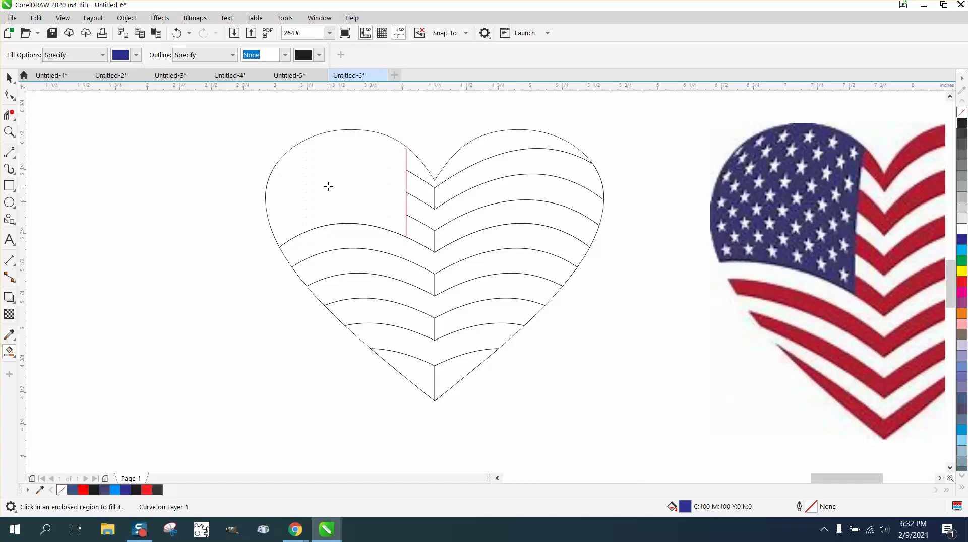
{"action": "scroll", "coordinate": [280, 192], "scroll_direction": "down", "scroll_amount": 6}
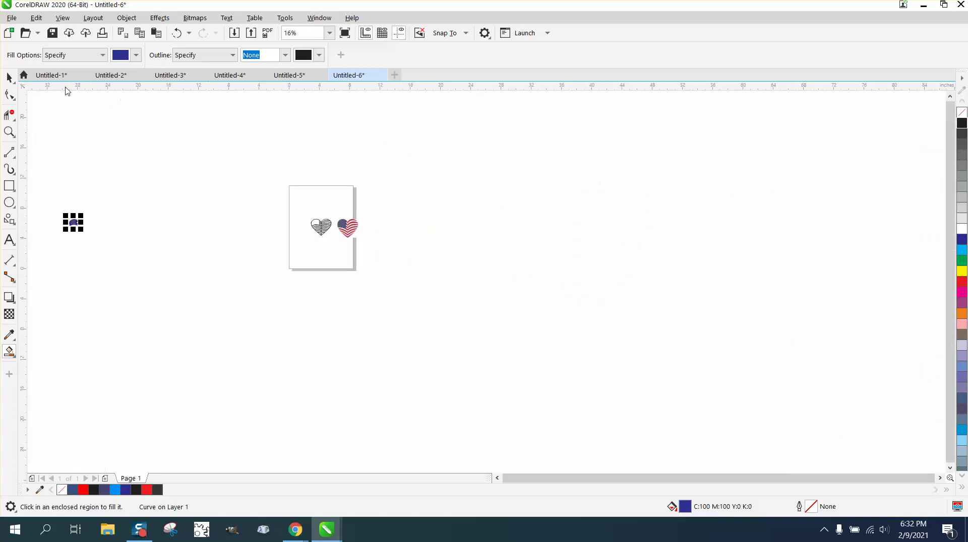
- Delete the stray blue piece, zoom back to the hearts, and set the nudge distance to 2 inches
{"action": "left_click", "coordinate": [7, 76]}
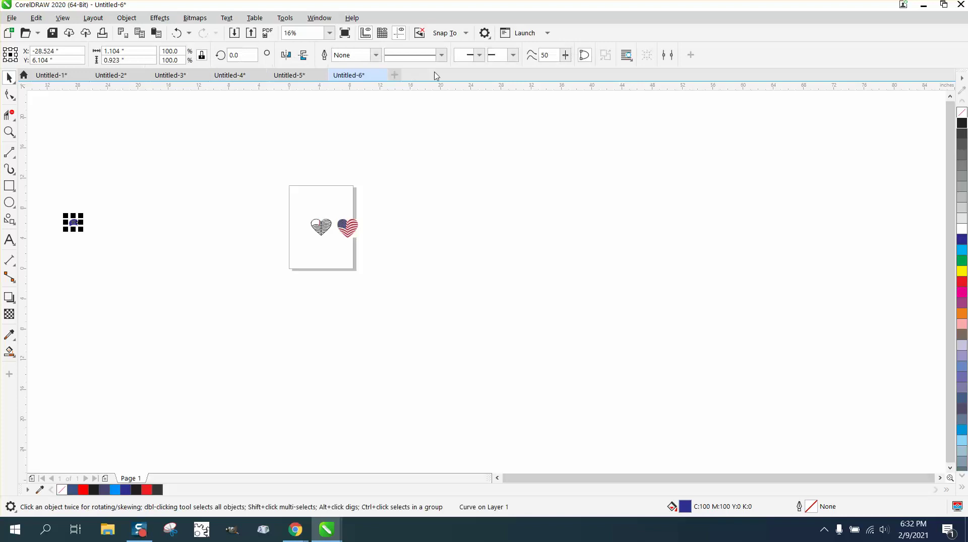
{"action": "left_click", "coordinate": [393, 113]}
{"action": "left_click_drag", "start_coordinate": [394, 58], "coordinate": [366, 59]}
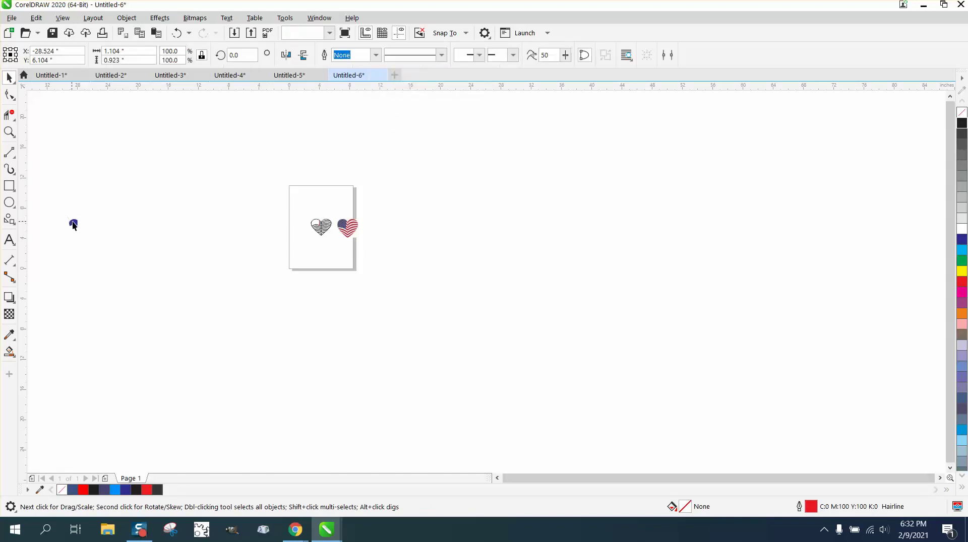
{"action": "left_click", "coordinate": [73, 221]}
{"action": "key", "text": "Delete"}
{"action": "left_click", "coordinate": [9, 132]}
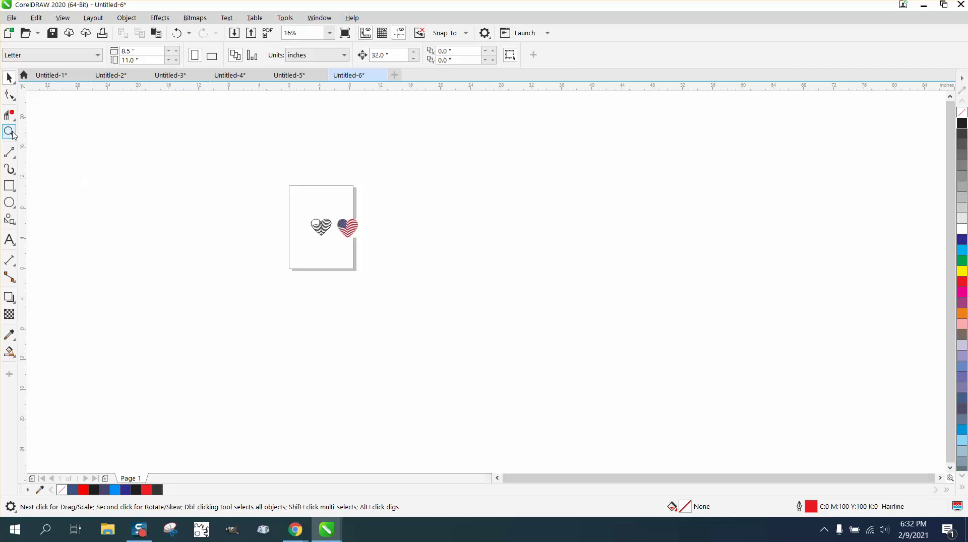
{"action": "left_click_drag", "start_coordinate": [290, 218], "coordinate": [333, 236]}
{"action": "left_click", "coordinate": [10, 78]}
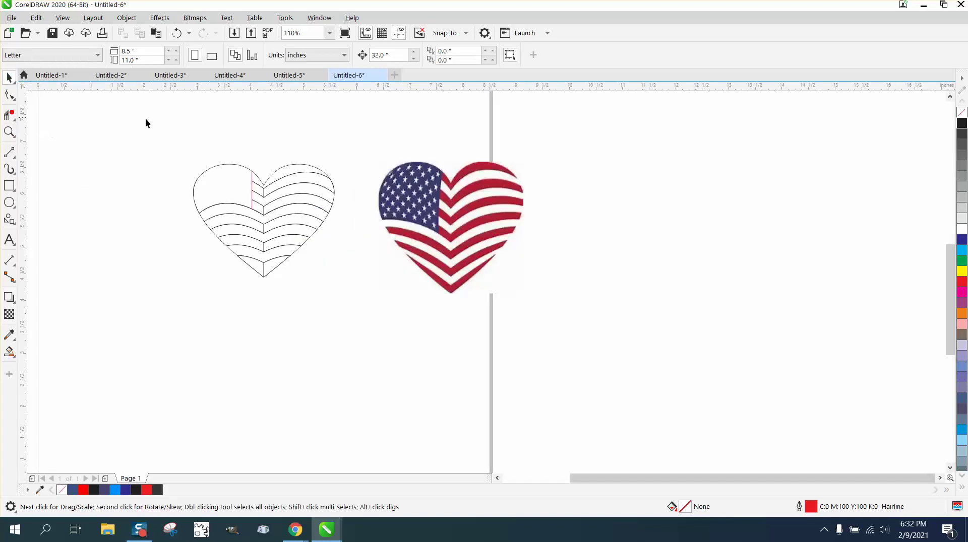
{"action": "left_click", "coordinate": [386, 56]}
{"action": "type", "text": "2"}
{"action": "key", "text": "Return"}
- Smart Fill the top-left region dark blue and nudge the canton piece 2 inches left
{"action": "left_click", "coordinate": [9, 351]}
{"action": "left_click", "coordinate": [234, 185]}
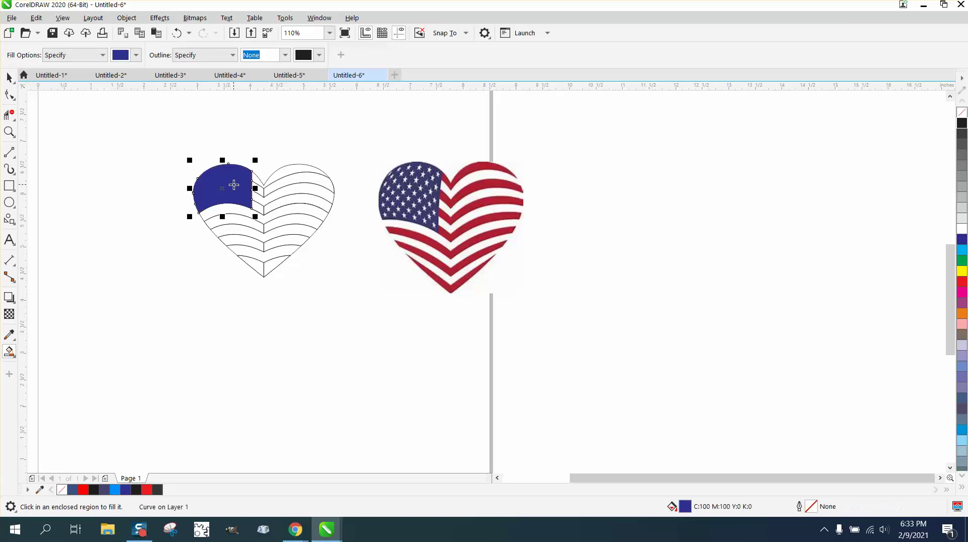
{"action": "key", "text": "Left"}
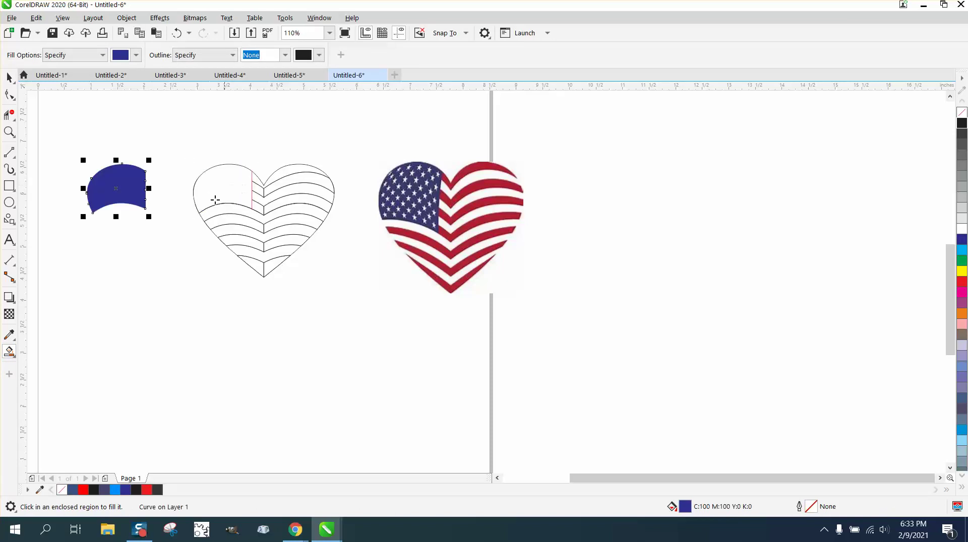
- Choose red as the Smart Fill colour
{"action": "left_click", "coordinate": [10, 353]}
{"action": "left_click", "coordinate": [31, 365]}
{"action": "left_click", "coordinate": [136, 55]}
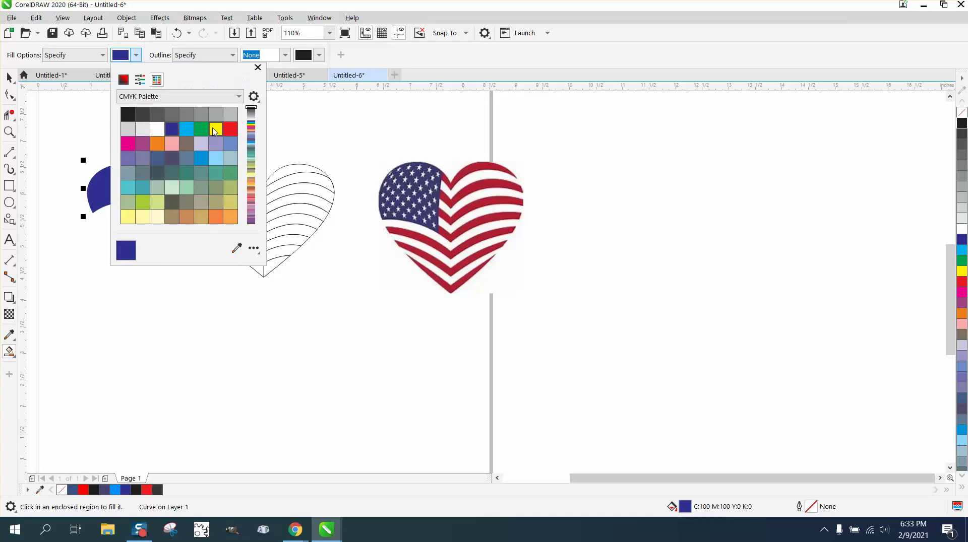
{"action": "left_click", "coordinate": [230, 129]}
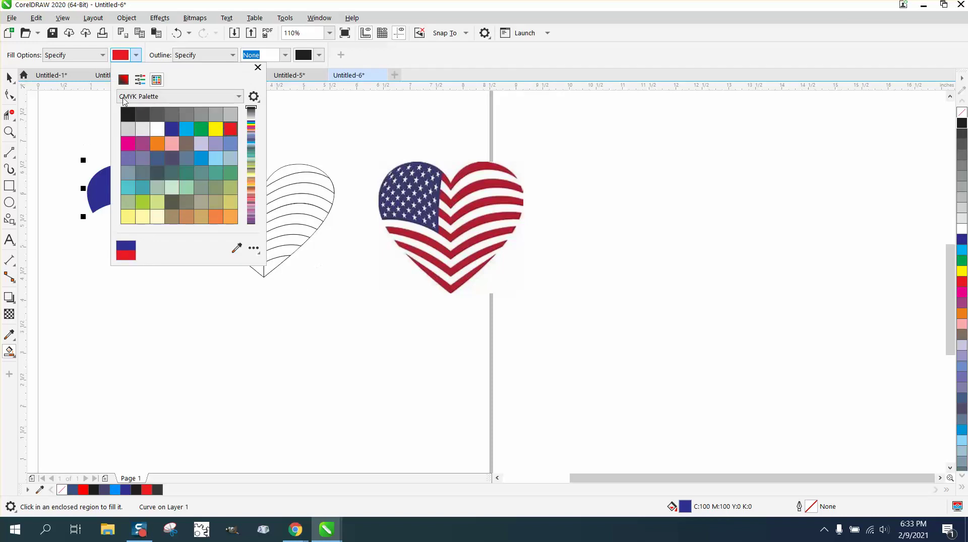
- Fill the right-half stripes red, from the heart's bottom tip up to the top
{"action": "left_click", "coordinate": [275, 270]}
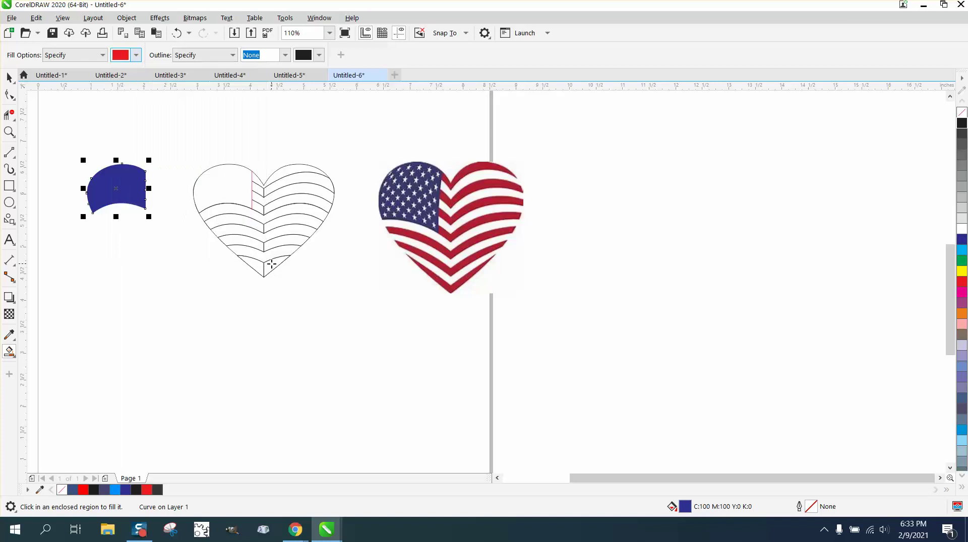
{"action": "left_click", "coordinate": [276, 261]}
{"action": "left_click", "coordinate": [280, 243]}
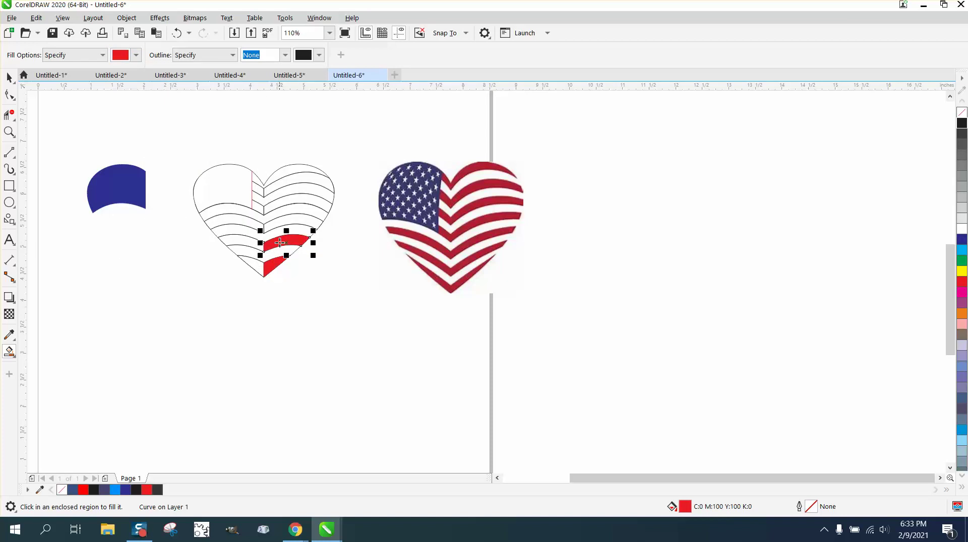
{"action": "left_click", "coordinate": [281, 222]}
{"action": "left_click", "coordinate": [284, 201]}
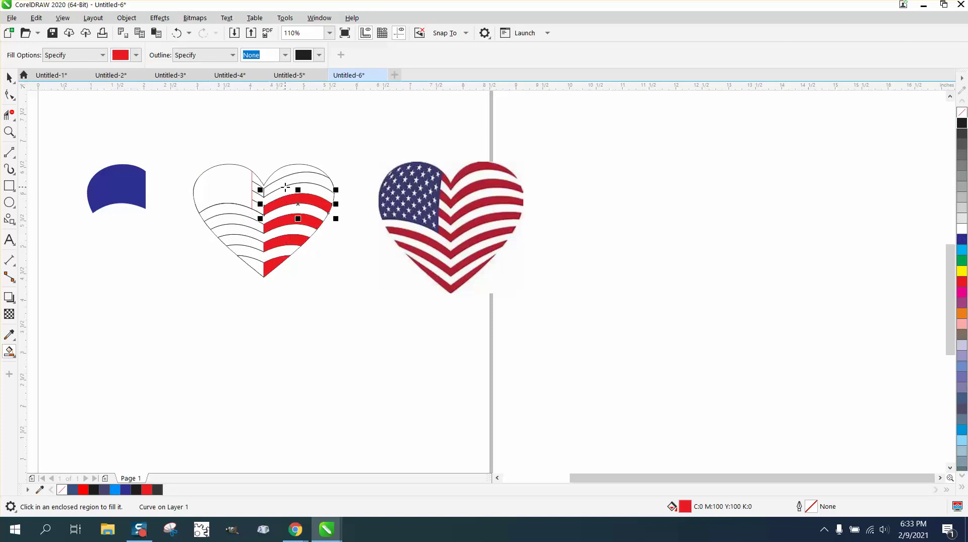
{"action": "left_click", "coordinate": [284, 182]}
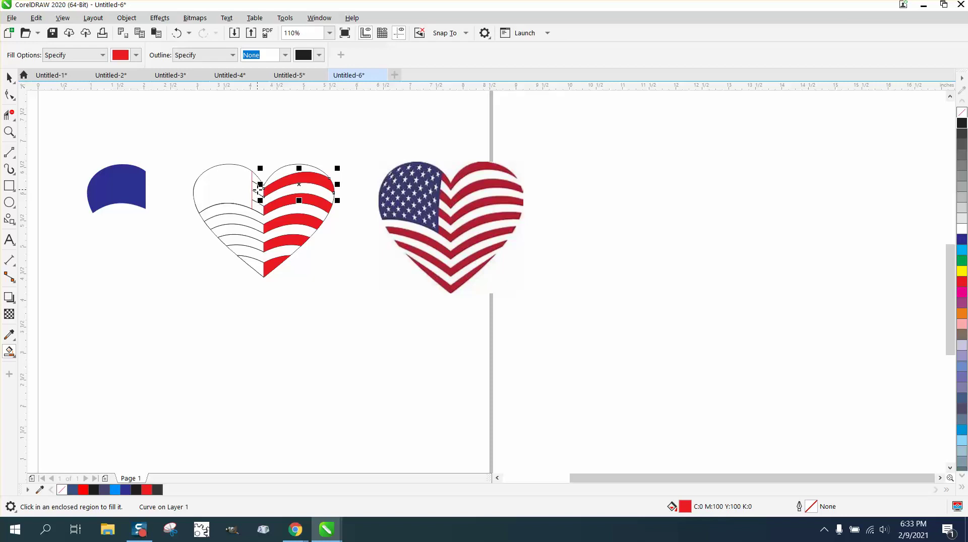
- Fill the left-half stripe segments red down to the bottom-left, then select the blue canton shape
{"action": "left_click", "coordinate": [258, 190]}
{"action": "left_click", "coordinate": [258, 210]}
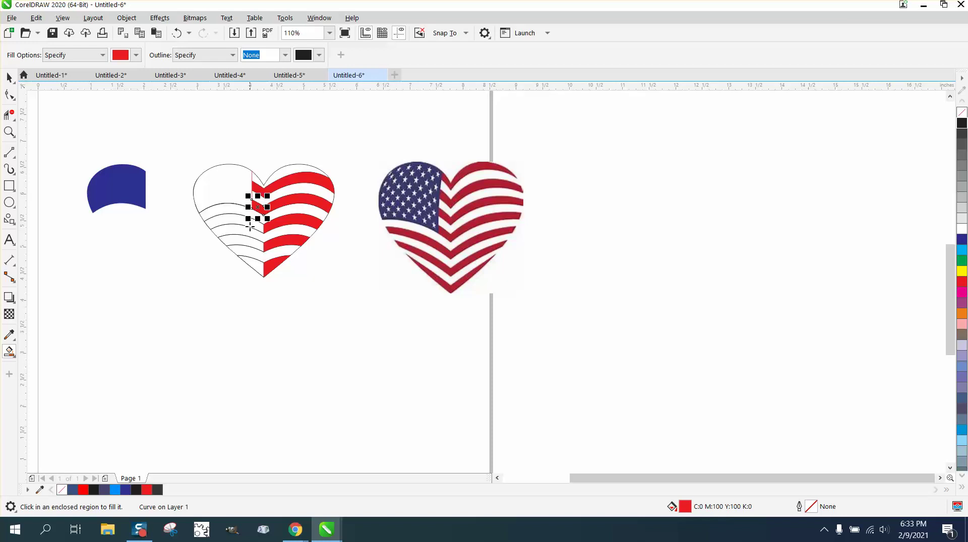
{"action": "left_click", "coordinate": [251, 224]}
{"action": "left_click", "coordinate": [252, 241]}
{"action": "left_click", "coordinate": [251, 265]}
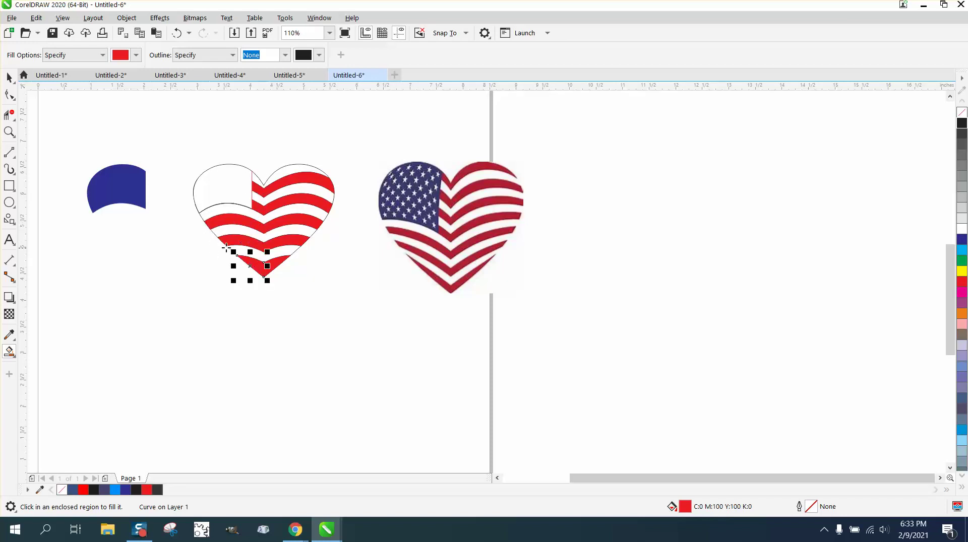
{"action": "left_click", "coordinate": [9, 77]}
{"action": "left_click_drag", "start_coordinate": [64, 147], "coordinate": [163, 215]}
- Set the canton shape to no fill with a black outline, then zoom in to compare it with the reference stars
{"action": "left_click", "coordinate": [962, 113]}
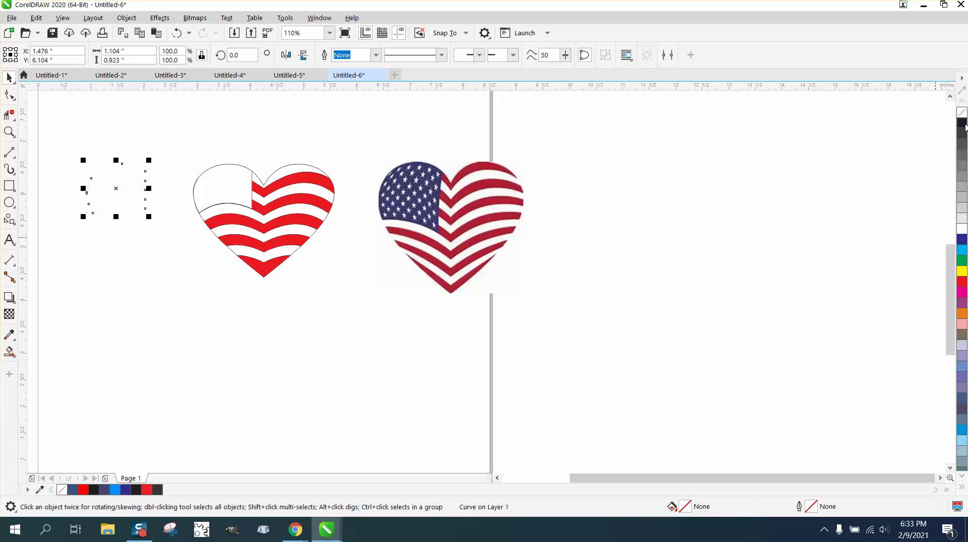
{"action": "right_click", "coordinate": [962, 123]}
{"action": "left_click", "coordinate": [9, 133]}
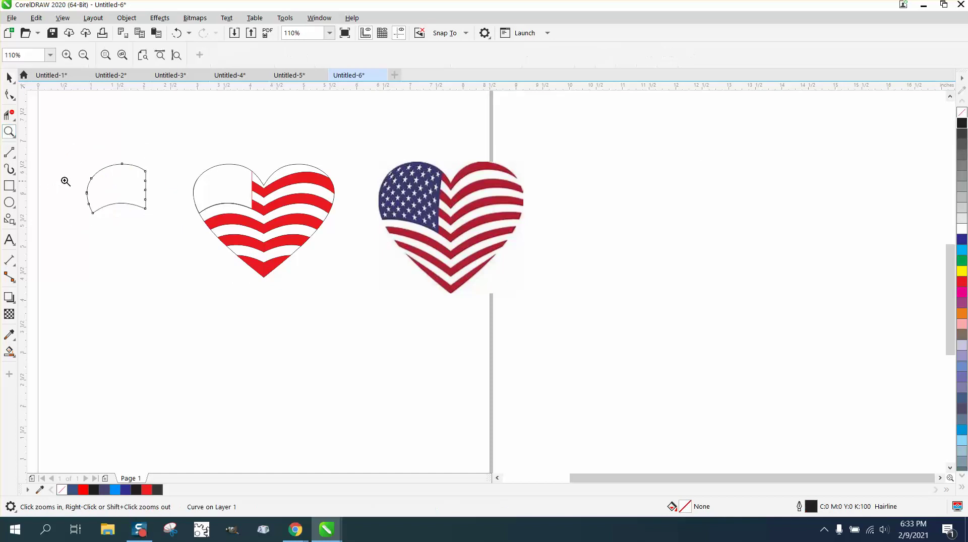
{"action": "left_click_drag", "start_coordinate": [66, 159], "coordinate": [267, 263]}
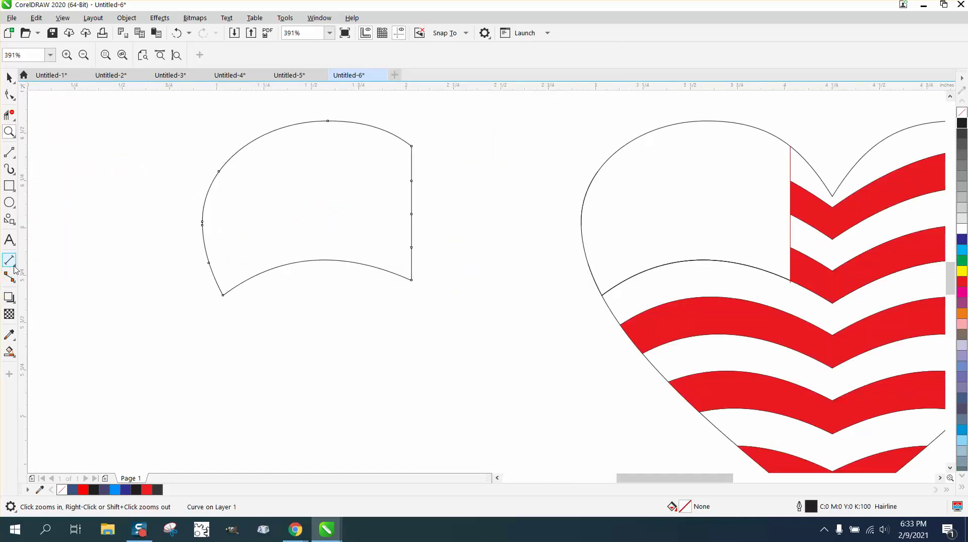
{"action": "scroll", "coordinate": [371, 243], "scroll_direction": "down", "scroll_amount": 5}
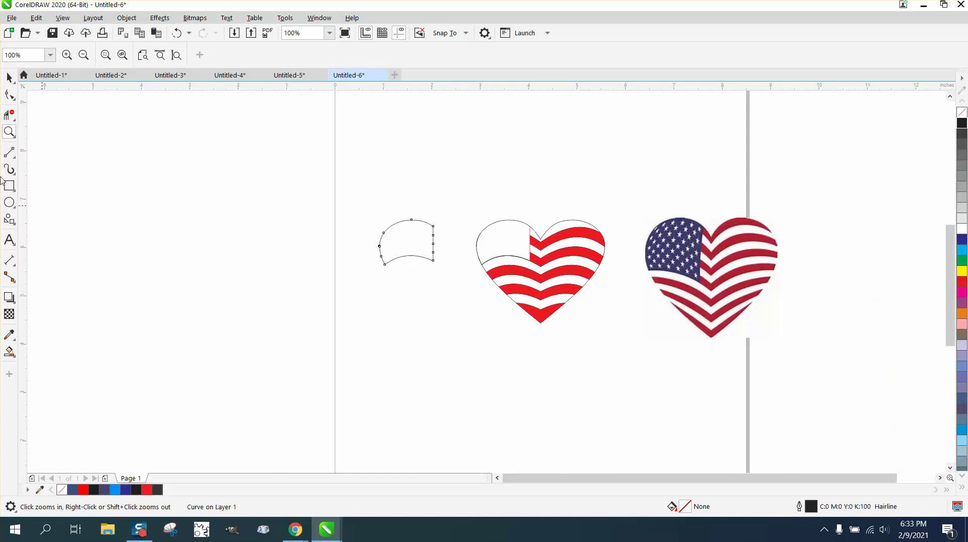
{"action": "left_click_drag", "start_coordinate": [647, 226], "coordinate": [735, 288]}
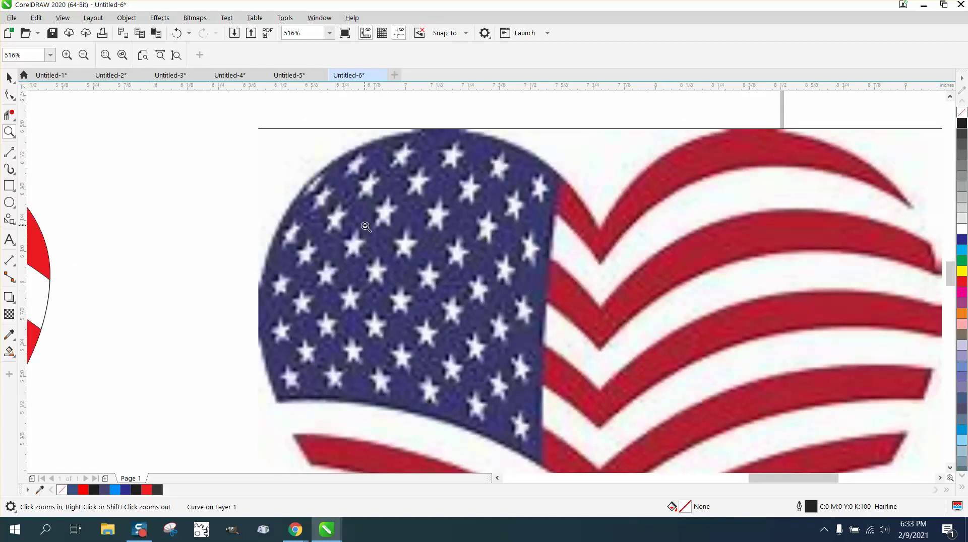
{"action": "scroll", "coordinate": [499, 245], "scroll_direction": "down", "scroll_amount": 3}
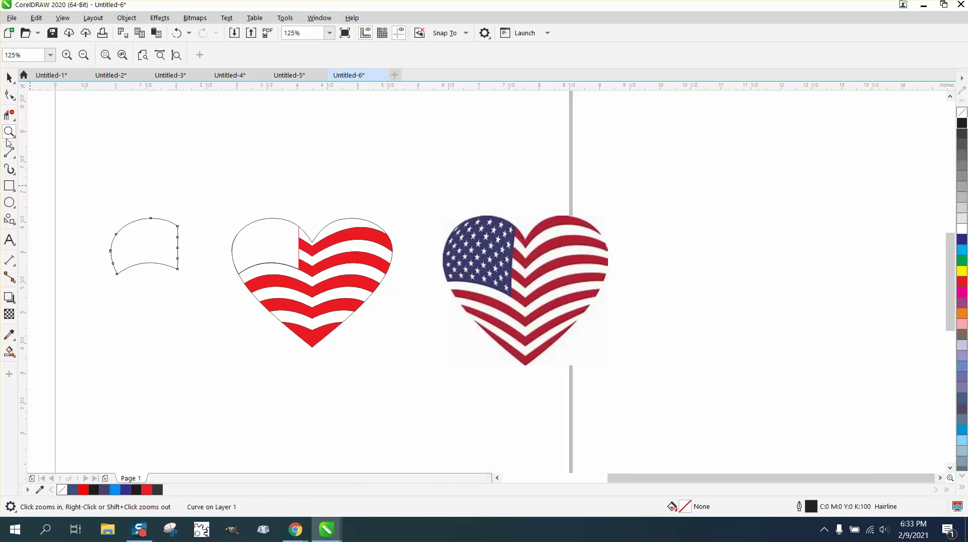
{"action": "left_click_drag", "start_coordinate": [88, 202], "coordinate": [100, 227]}
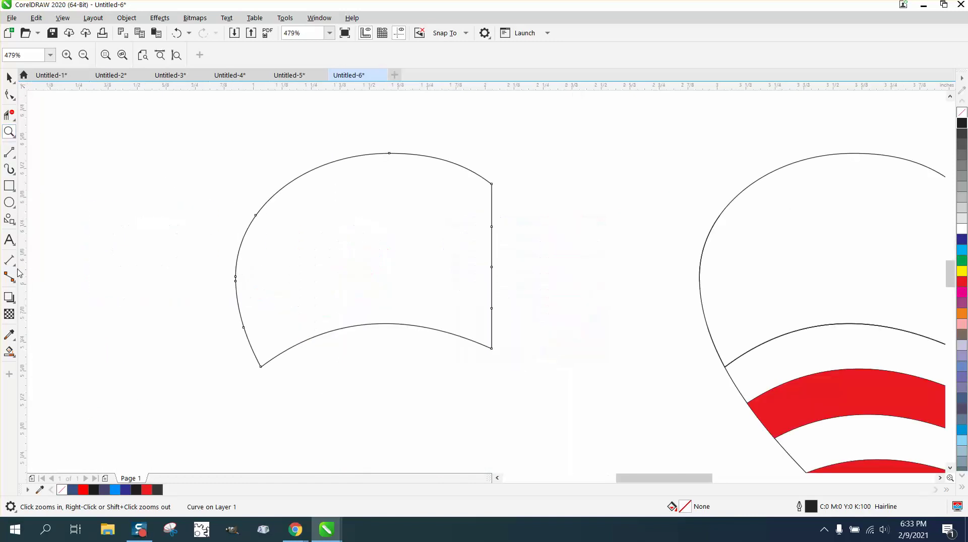
- Draw a small five-point star with the Star tool above the canton
{"action": "left_click", "coordinate": [9, 220]}
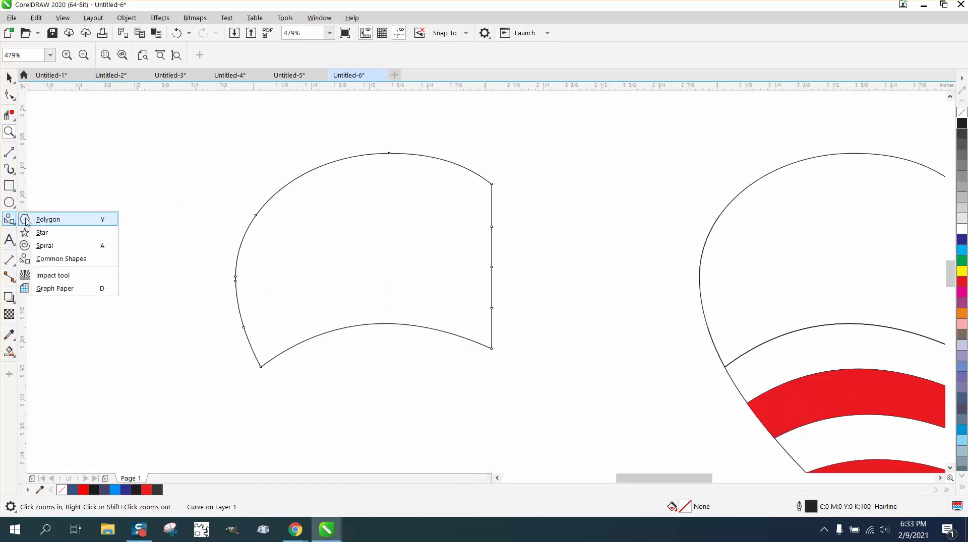
{"action": "left_click", "coordinate": [52, 259]}
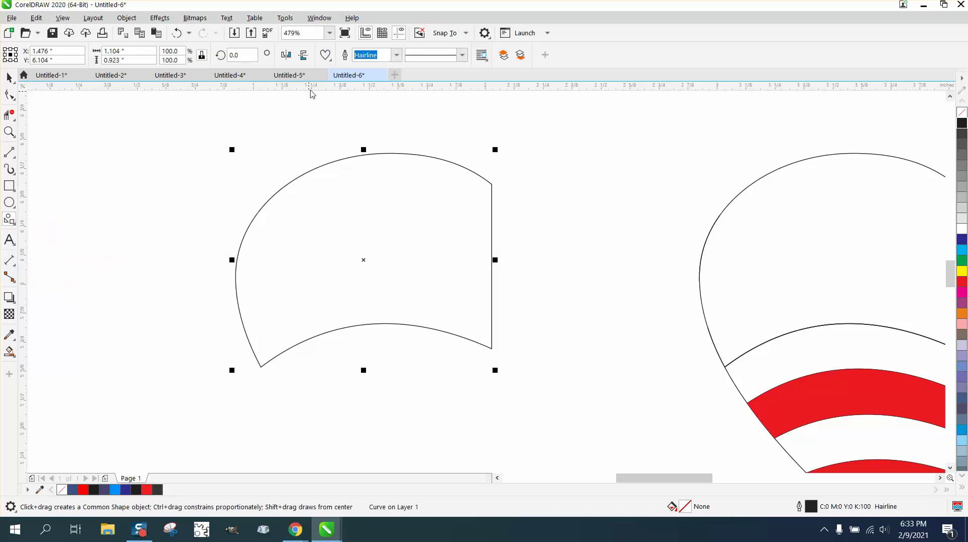
{"action": "left_click", "coordinate": [326, 56]}
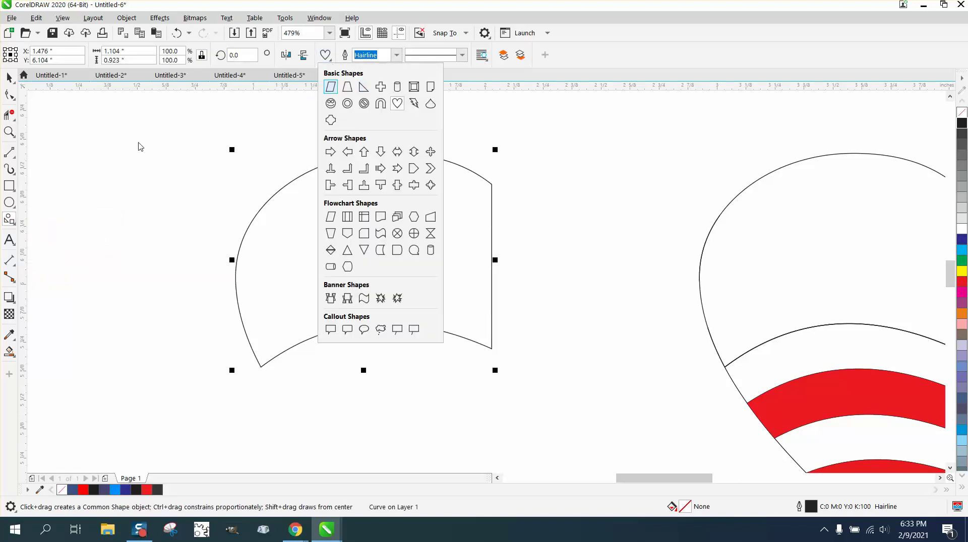
{"action": "left_click", "coordinate": [16, 225]}
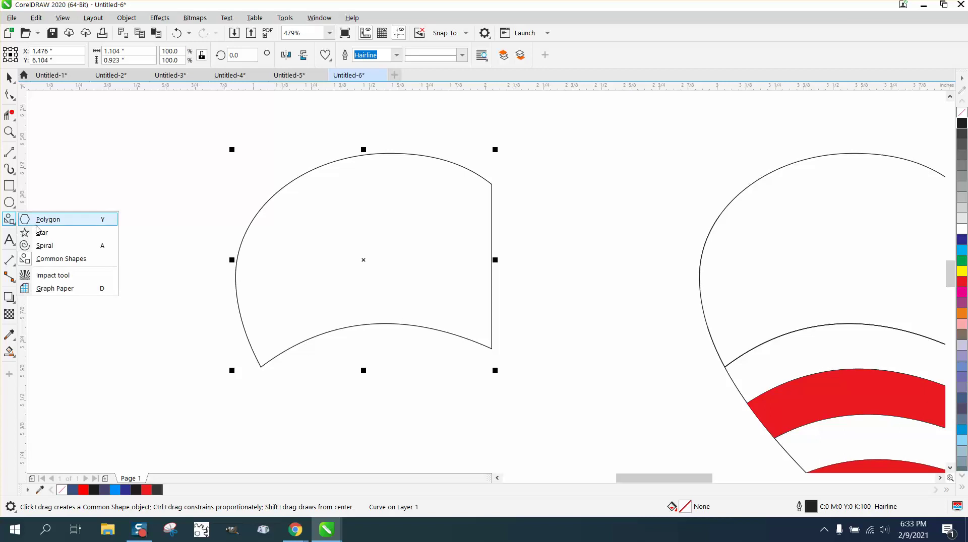
{"action": "left_click", "coordinate": [39, 231]}
{"action": "left_click_drag", "start_coordinate": [253, 150], "coordinate": [237, 163]}
- Move the star into the canton's top-right corner and zoom in to check it
{"action": "left_click", "coordinate": [9, 77]}
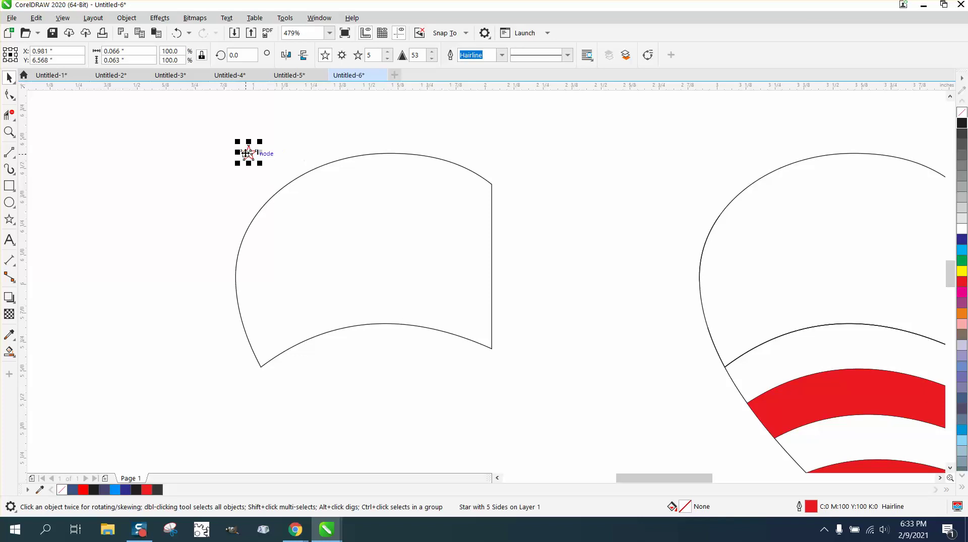
{"action": "left_click_drag", "start_coordinate": [251, 153], "coordinate": [478, 192]}
{"action": "left_click", "coordinate": [9, 132]}
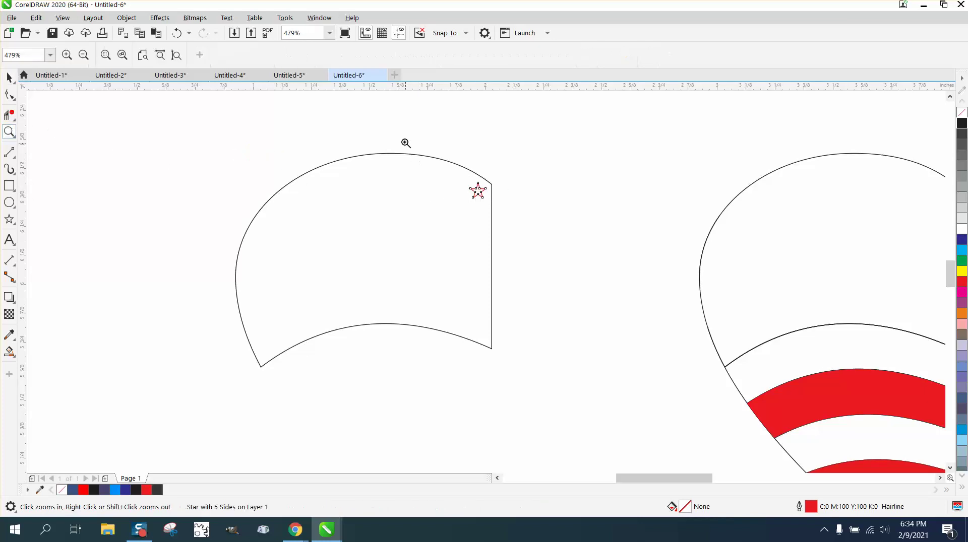
{"action": "left_click", "coordinate": [534, 330]}
{"action": "left_click", "coordinate": [10, 77]}
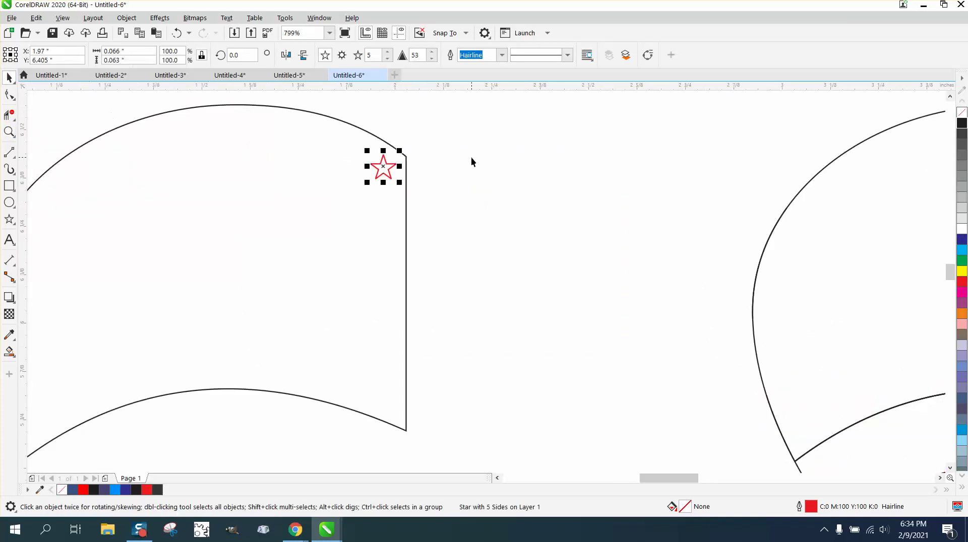
{"action": "left_click", "coordinate": [471, 157]}
{"action": "left_click", "coordinate": [389, 172]}
- Copy the star to the canton's bottom-right corner and blend the two stars with 5 steps
{"action": "left_click_drag", "start_coordinate": [387, 166], "coordinate": [388, 399]}
{"action": "scroll", "coordinate": [387, 454], "scroll_direction": "down", "scroll_amount": 3}
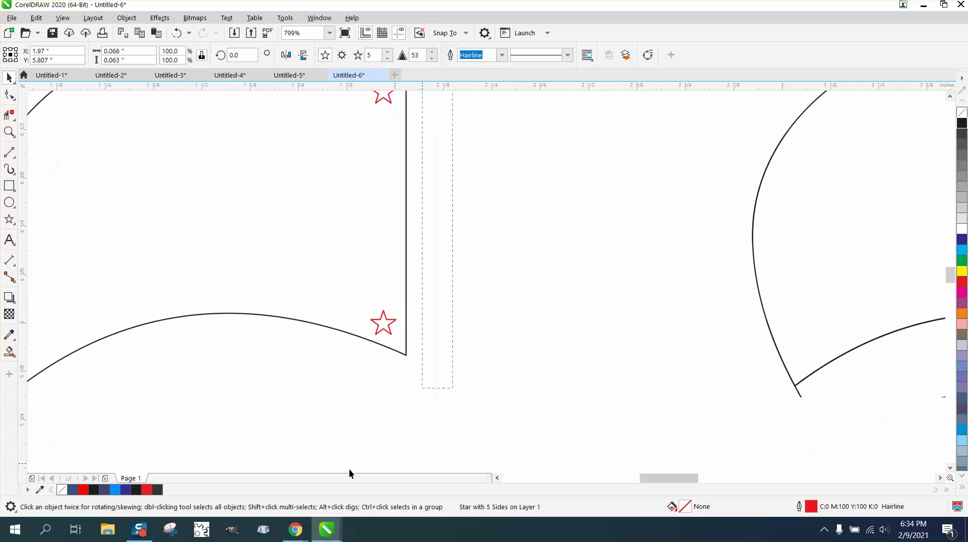
{"action": "left_click", "coordinate": [160, 17]}
{"action": "left_click", "coordinate": [184, 275]}
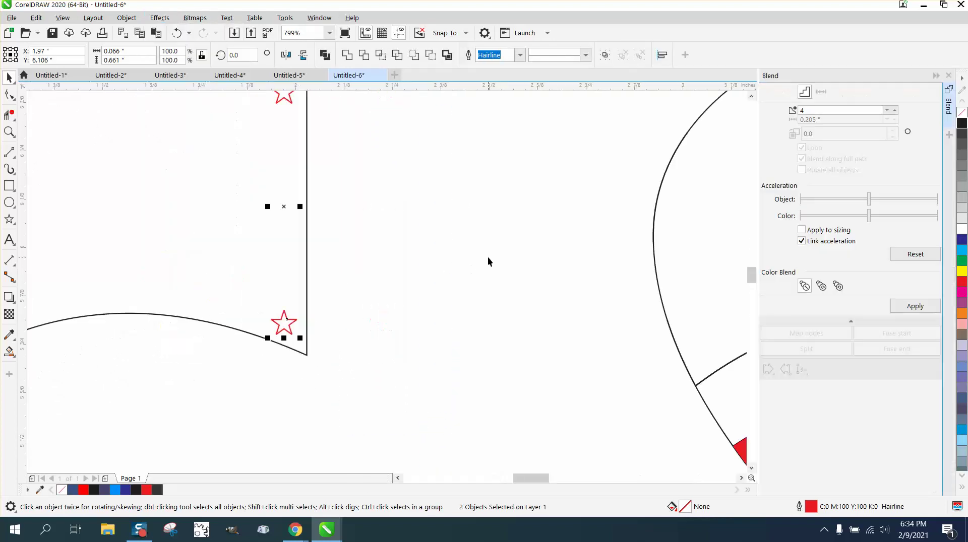
{"action": "left_click", "coordinate": [915, 306]}
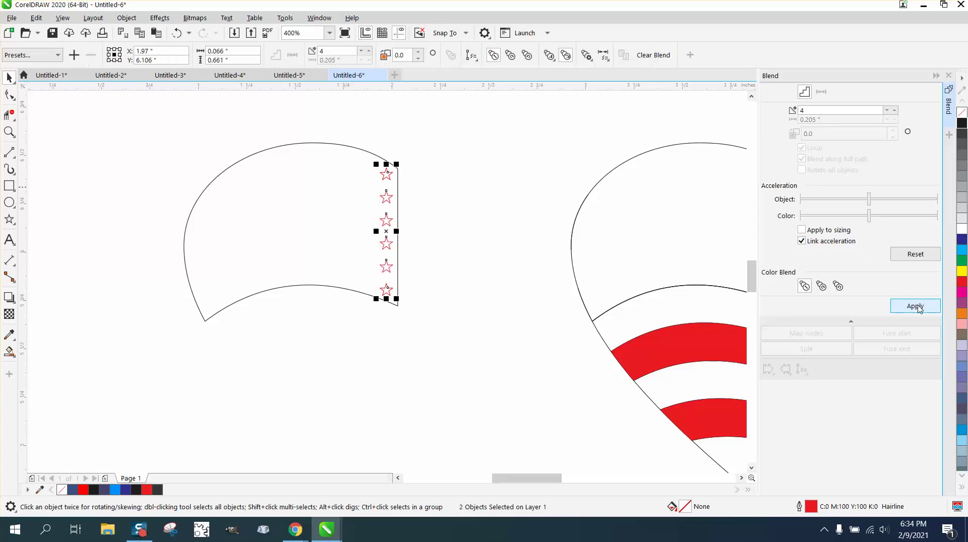
{"action": "left_click", "coordinate": [176, 33]}
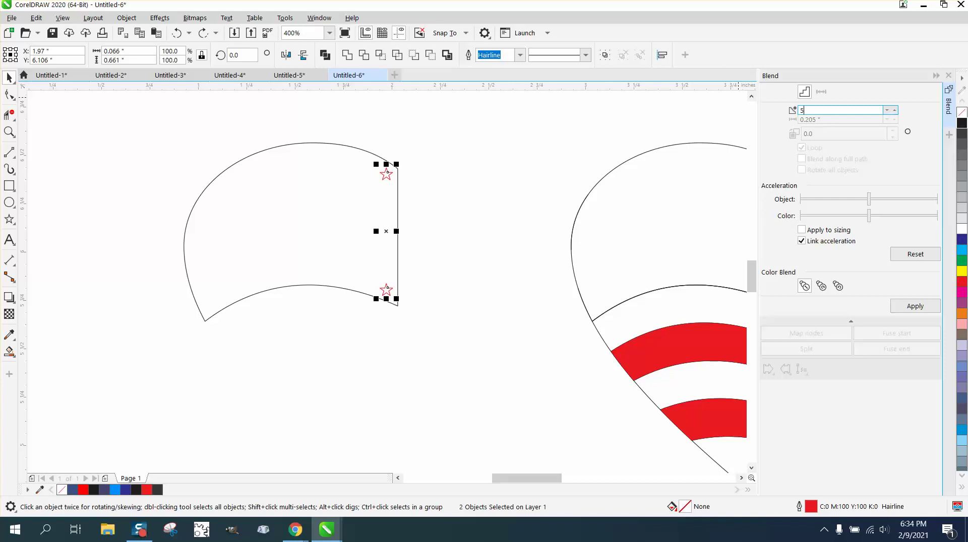
{"action": "type", "text": "5"}
{"action": "left_click", "coordinate": [915, 306]}
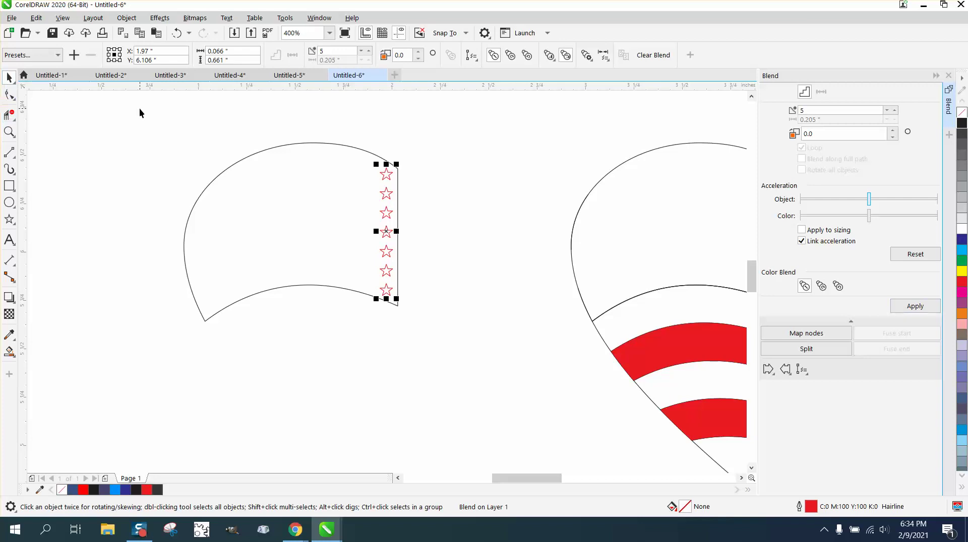
- Select the canton and star column and zoom in on them
{"action": "left_click_drag", "start_coordinate": [113, 113], "coordinate": [594, 348]}
{"action": "left_click", "coordinate": [9, 132]}
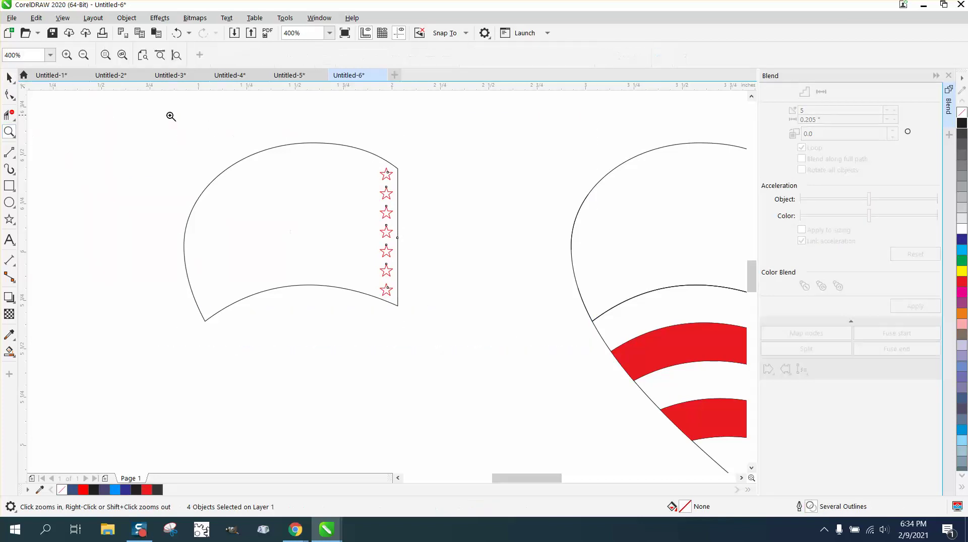
{"action": "left_click_drag", "start_coordinate": [170, 116], "coordinate": [620, 373]}
{"action": "left_click", "coordinate": [10, 79]}
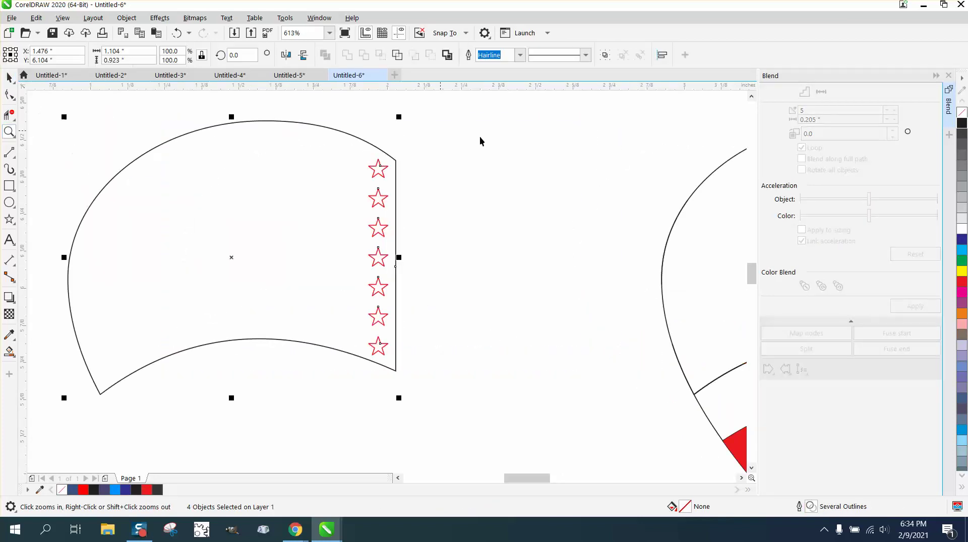
- Test-nudge the star column and set the nudge distance to 0.1 inch
{"action": "left_click_drag", "start_coordinate": [445, 128], "coordinate": [346, 374]}
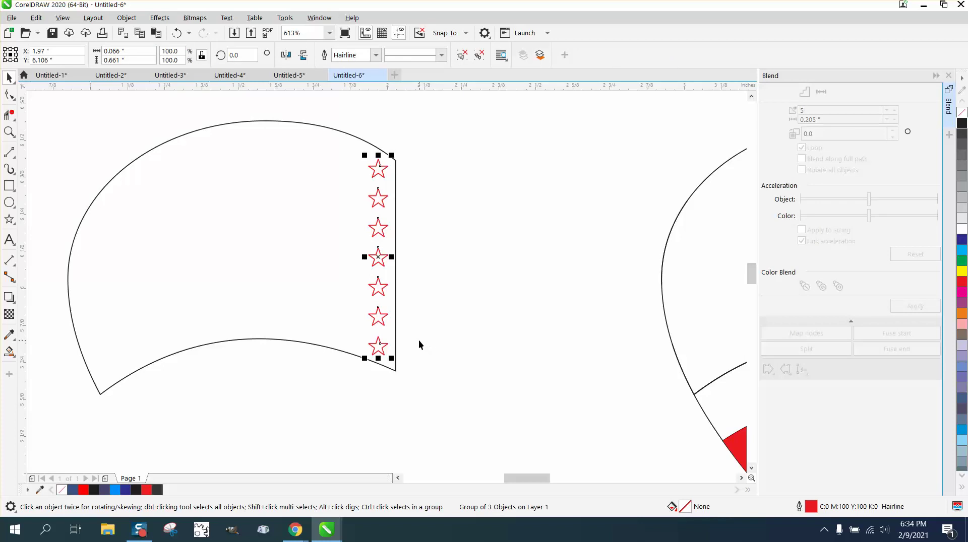
{"action": "key", "text": "ctrl+d"}
{"action": "key", "text": "ctrl+z"}
{"action": "left_click", "coordinate": [428, 272]}
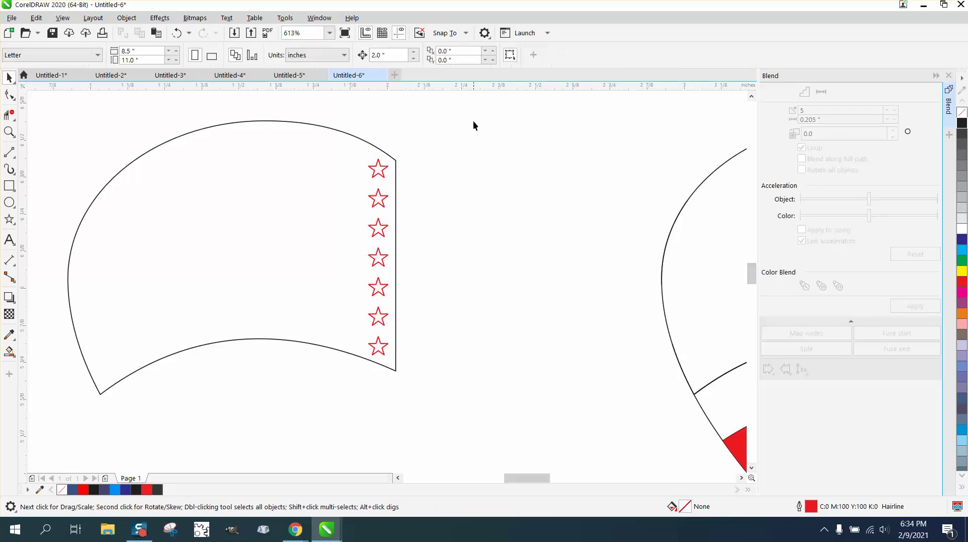
{"action": "left_click", "coordinate": [389, 55]}
{"action": "type", "text": "0.2"}
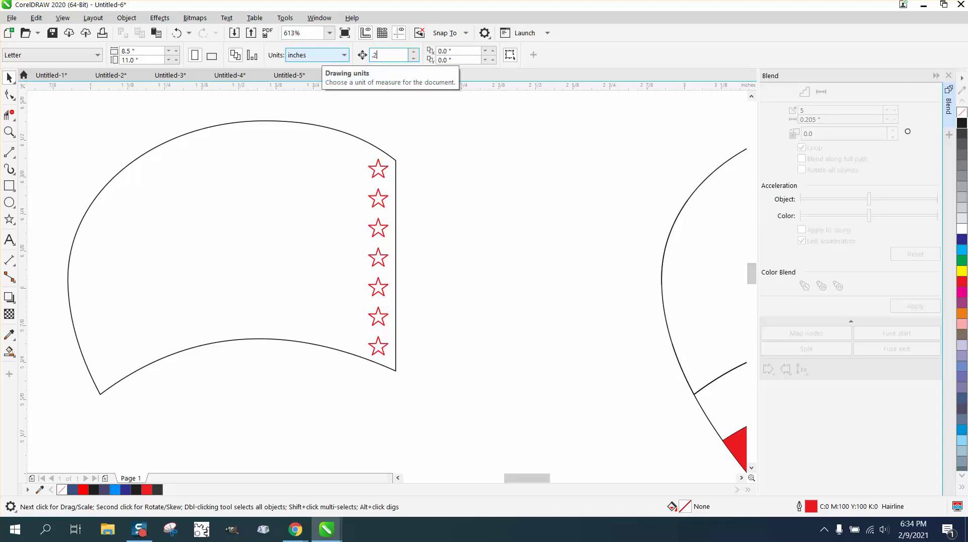
{"action": "left_click_drag", "start_coordinate": [419, 108], "coordinate": [407, 281]}
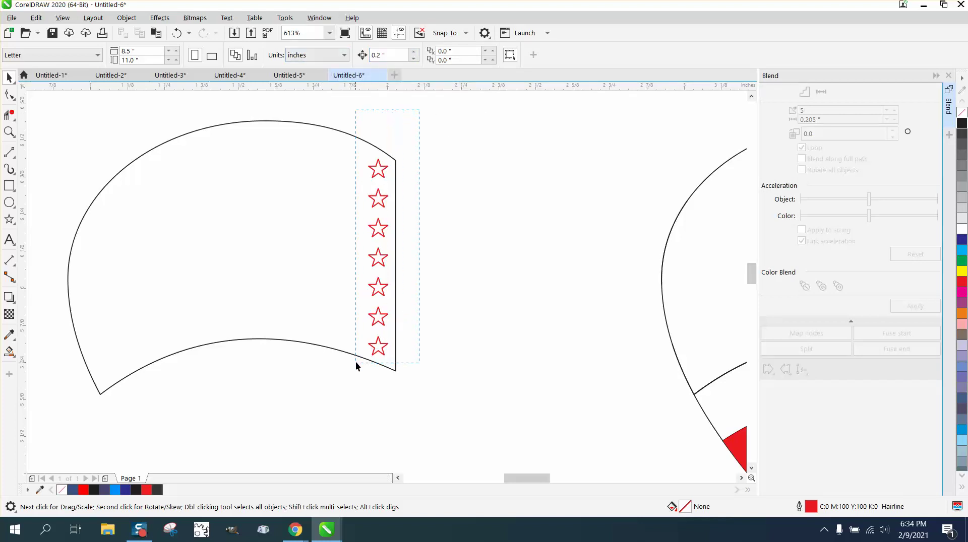
{"action": "left_click_drag", "start_coordinate": [356, 361], "coordinate": [356, 361]}
{"action": "key", "text": "Left"}
{"action": "key", "text": "Right"}
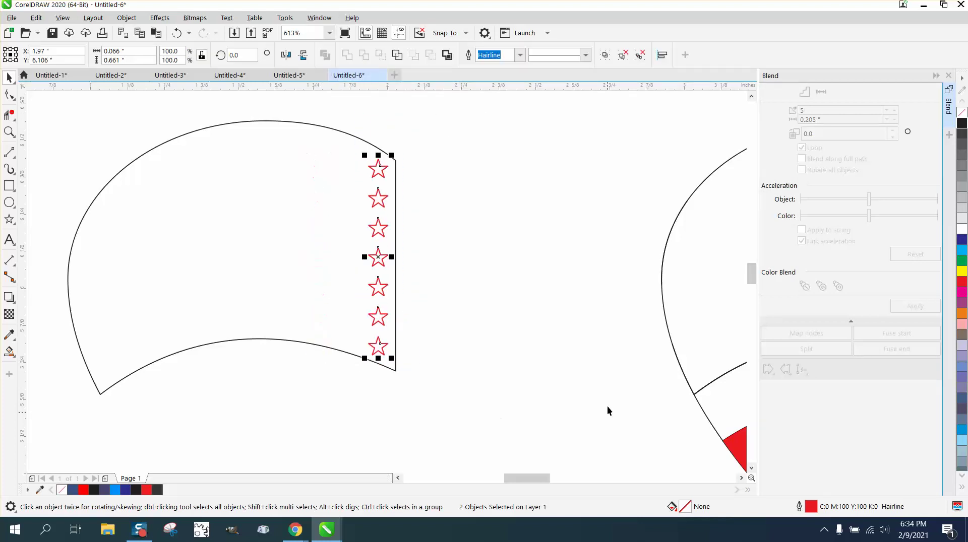
{"action": "left_click", "coordinate": [518, 211]}
{"action": "left_click_drag", "start_coordinate": [399, 55], "coordinate": [344, 66]}
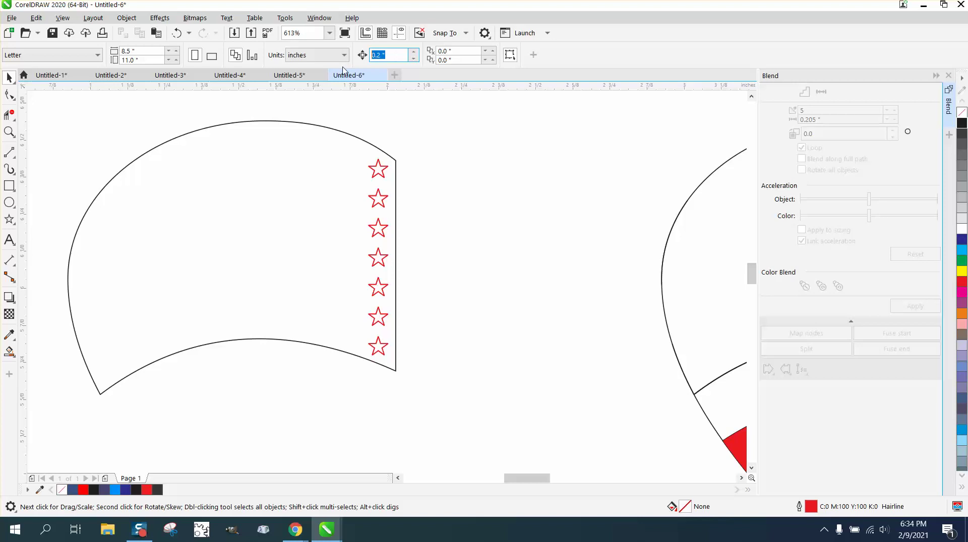
{"action": "key", "text": "BackSpace"}
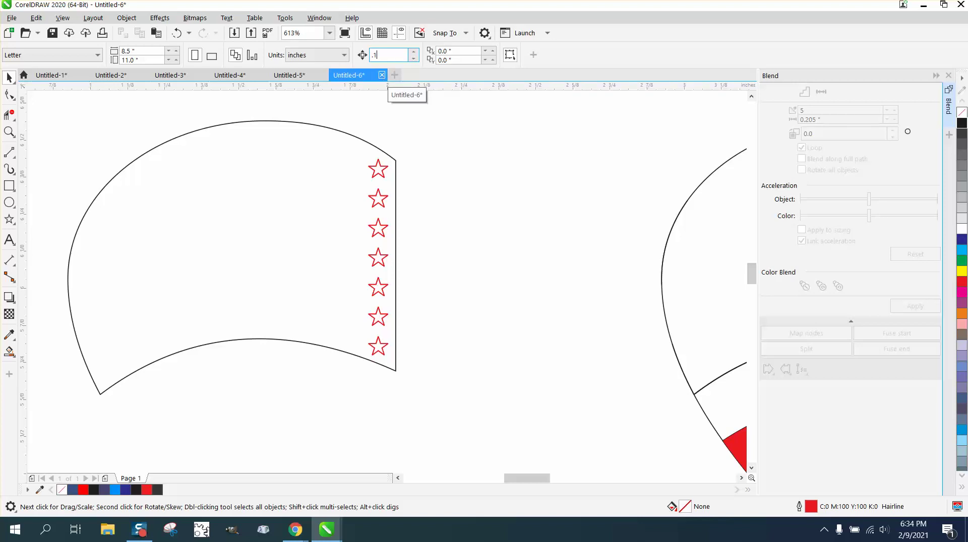
{"action": "key", "text": "Return"}
- Duplicate the star column twice, each copy 0.1 inch further left
{"action": "left_click_drag", "start_coordinate": [349, 407], "coordinate": [344, 410]}
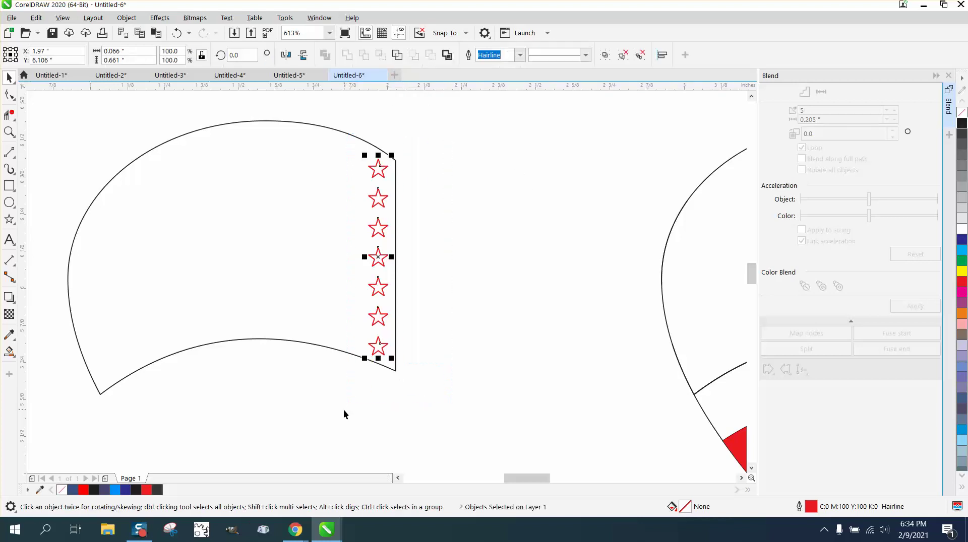
{"action": "key", "text": "Left"}
{"action": "key", "text": "Right"}
{"action": "key", "text": "KP_Add"}
{"action": "key", "text": "Left"}
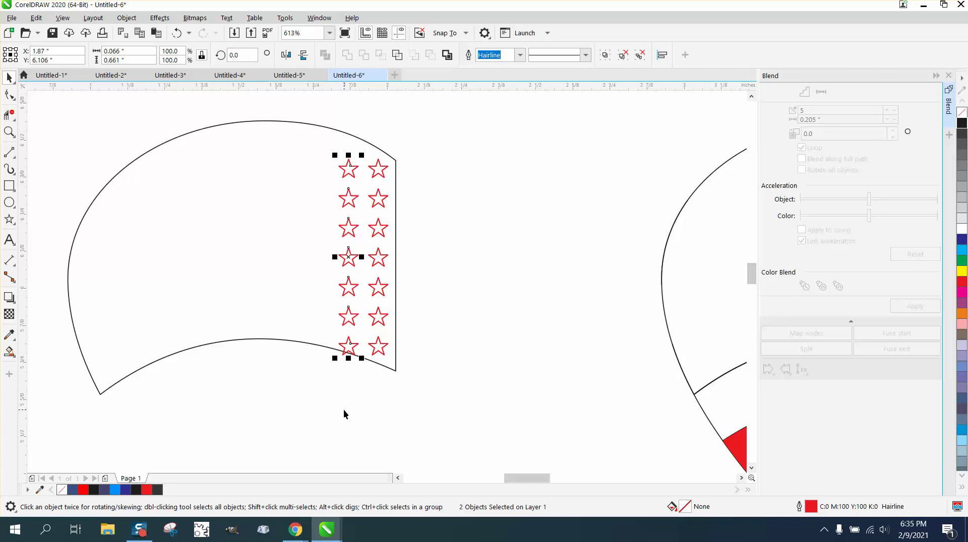
{"action": "key", "text": "KP_Add"}
{"action": "key", "text": "Left"}
{"action": "key", "text": "Escape"}
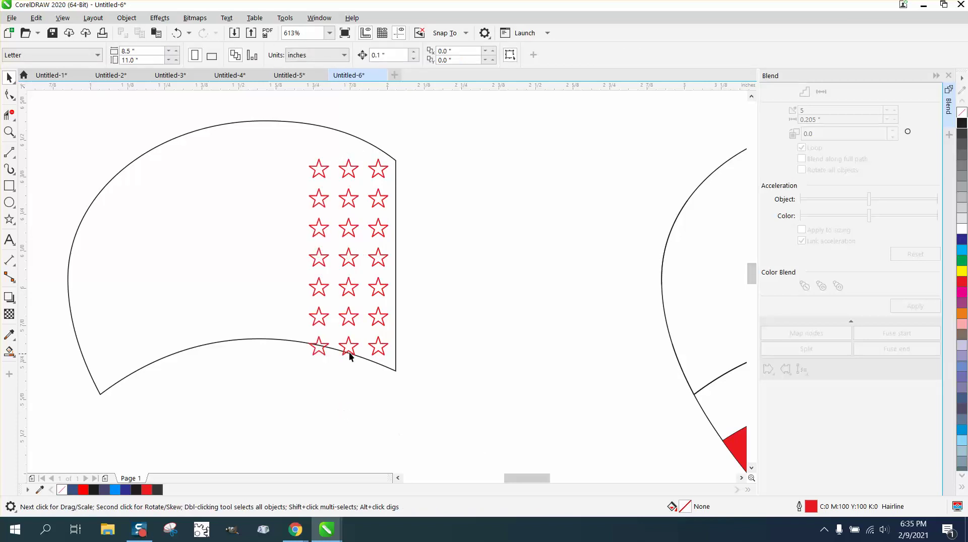
{"action": "left_click_drag", "start_coordinate": [320, 319], "coordinate": [288, 313]}
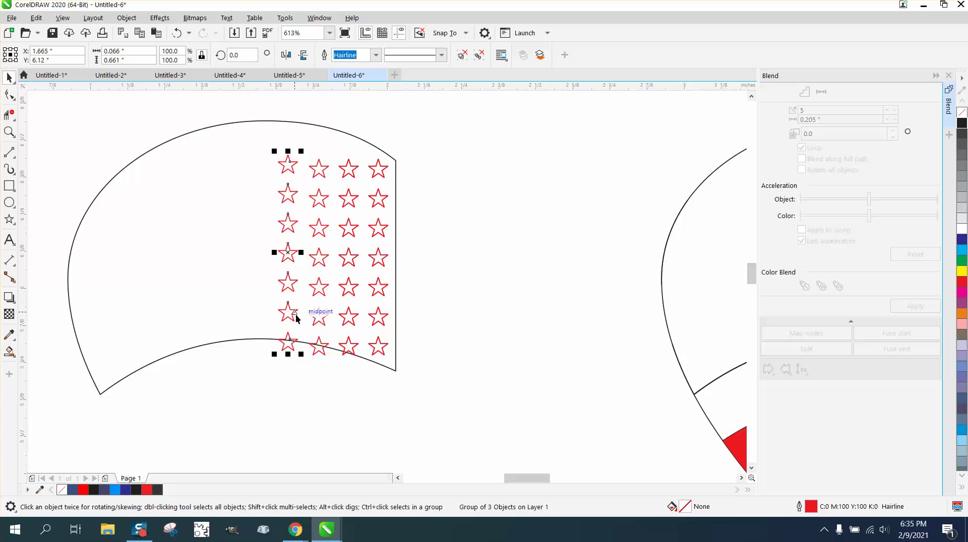
{"action": "key", "text": "ctrl+z"}
{"action": "left_click_drag", "start_coordinate": [328, 261], "coordinate": [281, 265]}
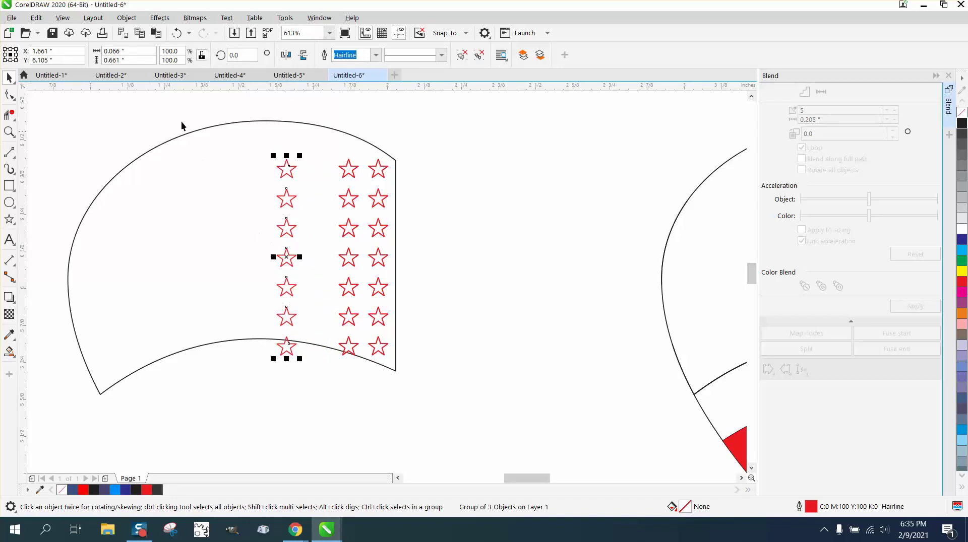
{"action": "left_click", "coordinate": [176, 33]}
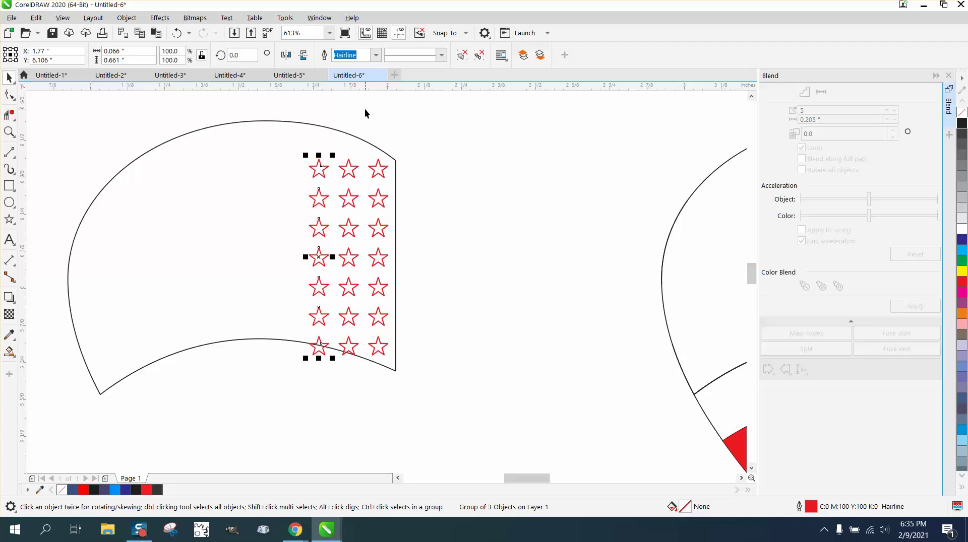
- Keep duplicating the star column leftward until columns span the canton
{"action": "key", "text": "Left"}
{"action": "key", "text": "KP_Add"}
{"action": "key", "text": "Left"}
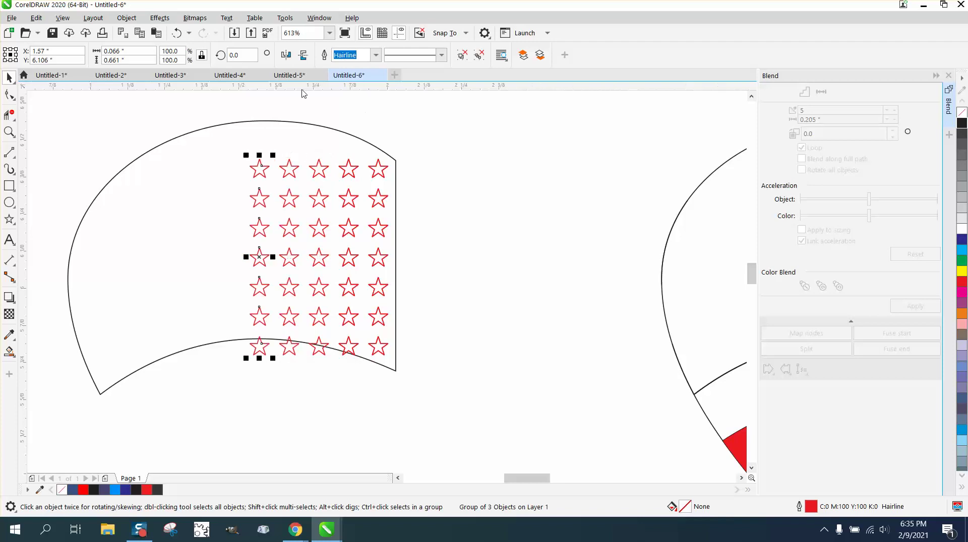
{"action": "key", "text": "KP_Add"}
{"action": "key", "text": "Left"}
{"action": "key", "text": "KP_Add"}
{"action": "key", "text": "Left"}
{"action": "key", "text": "KP_Add"}
{"action": "key", "text": "Left"}
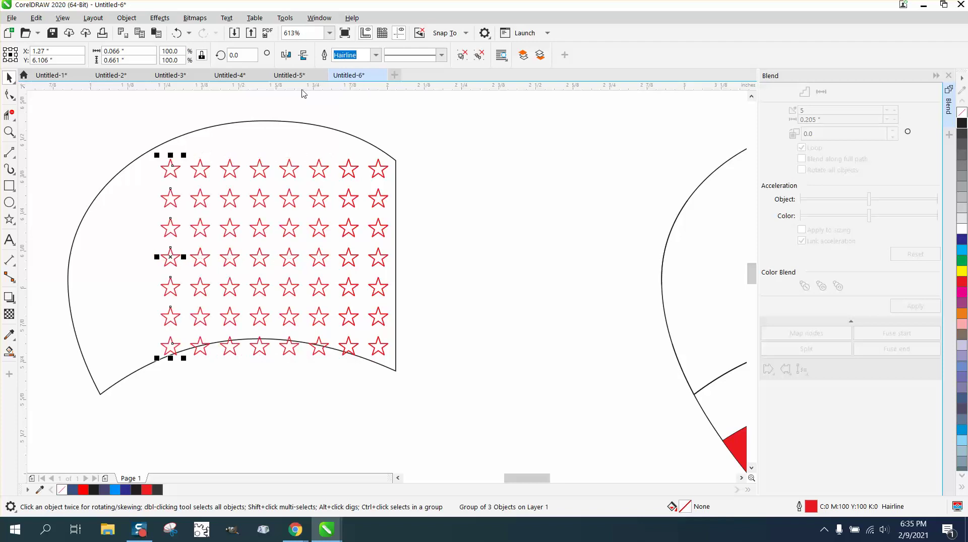
{"action": "key", "text": "KP_Add"}
{"action": "key", "text": "Left"}
{"action": "key", "text": "KP_Add"}
{"action": "key", "text": "Left"}
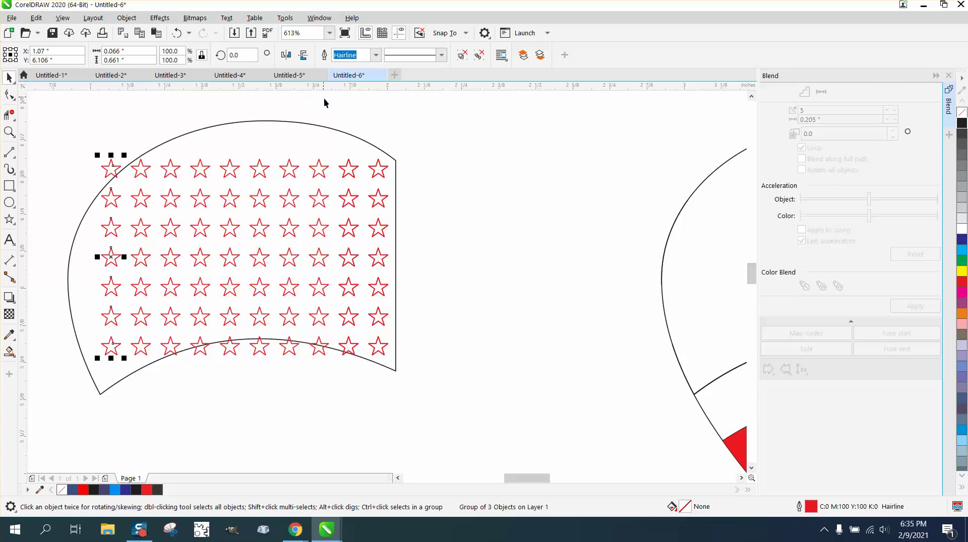
- Nudge the second-from-right column down 0.1 inch and set the nudge distance to 0.05 inch
{"action": "left_click_drag", "start_coordinate": [65, 132], "coordinate": [429, 394]}
{"action": "left_click", "coordinate": [443, 370]}
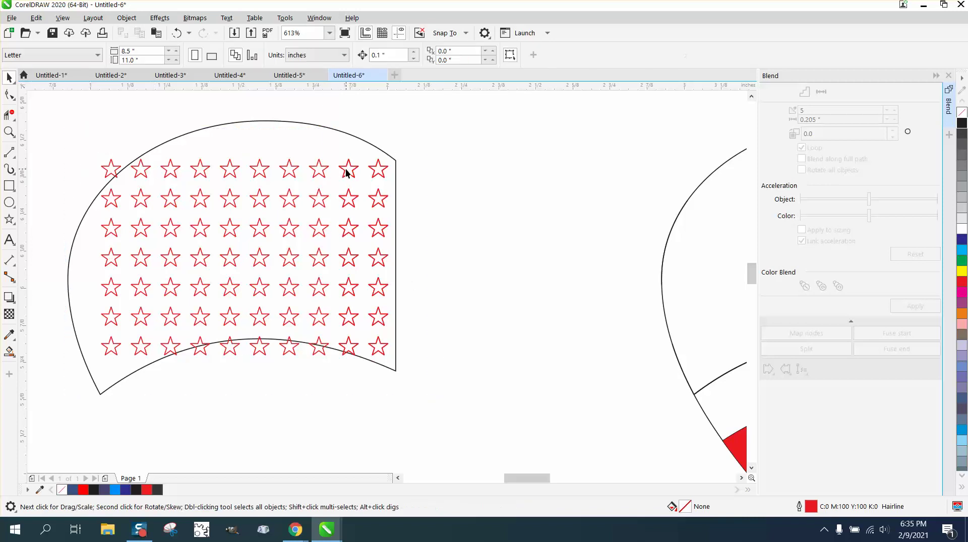
{"action": "left_click", "coordinate": [346, 173]}
{"action": "left_click_drag", "start_coordinate": [347, 173], "coordinate": [349, 172]}
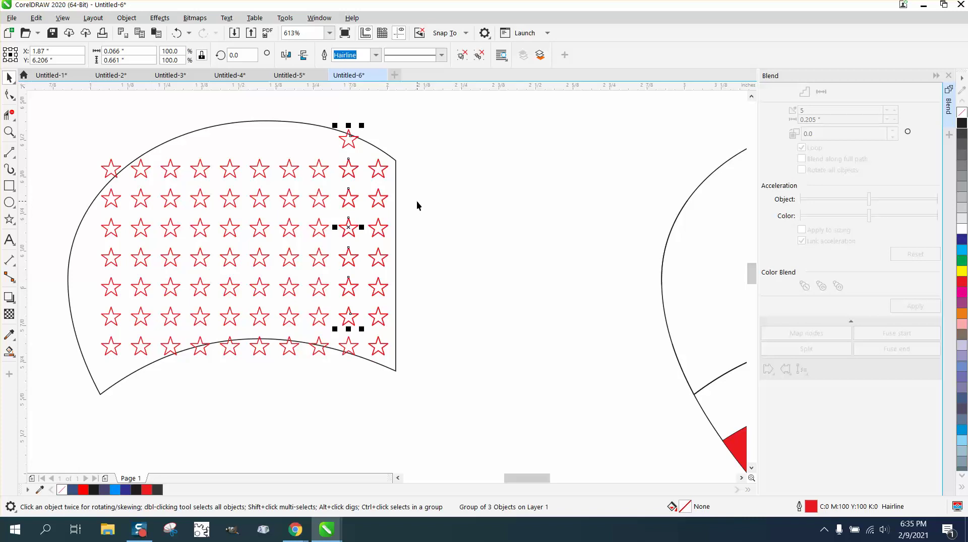
{"action": "key", "text": "Down"}
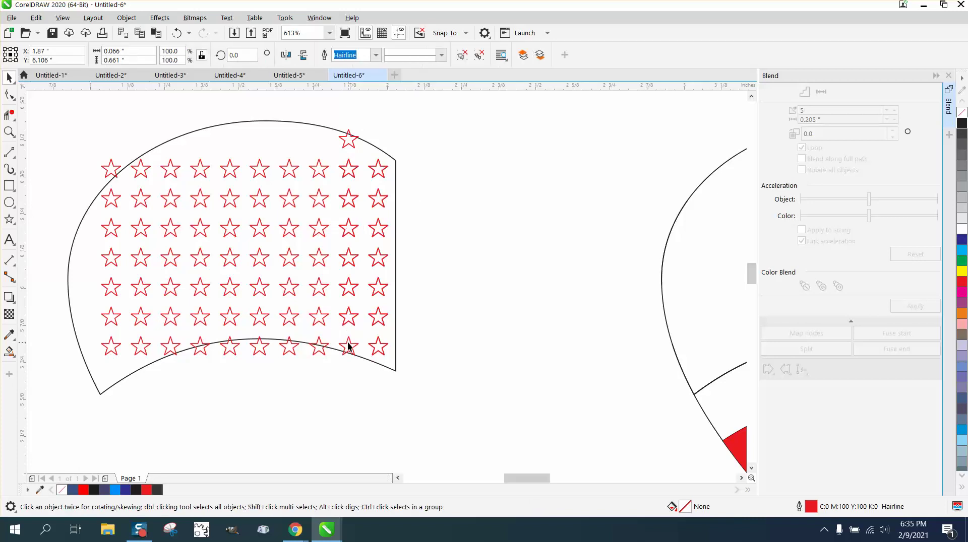
{"action": "left_click", "coordinate": [352, 346]}
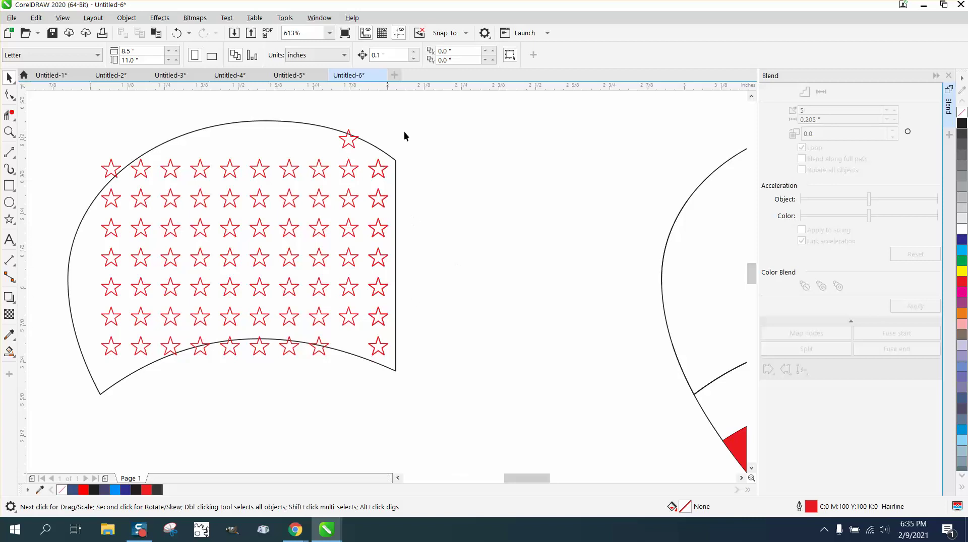
{"action": "left_click", "coordinate": [388, 55]}
{"action": "type", "text": ".05"}
- Shift the second-from-right star column one spacing left and raise it half a step
{"action": "left_click", "coordinate": [348, 146]}
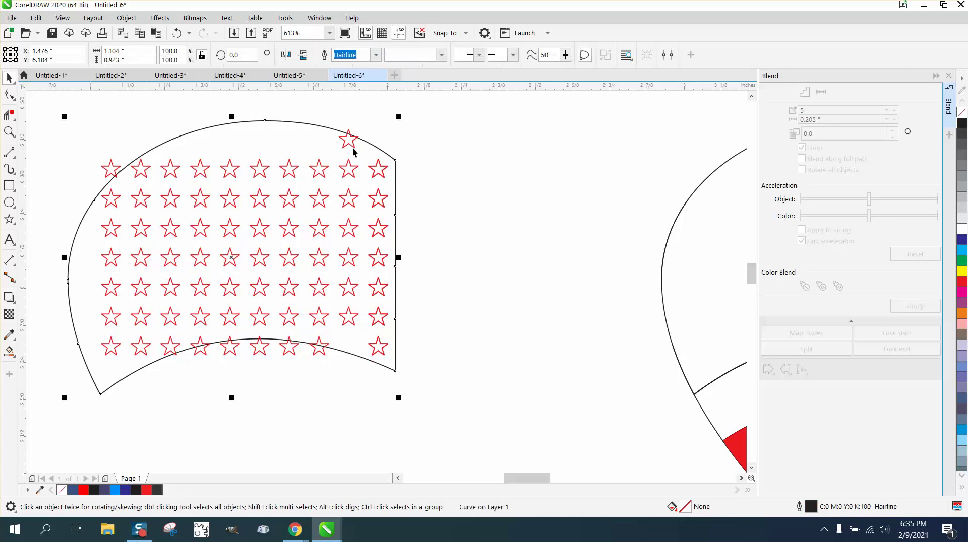
{"action": "left_click", "coordinate": [344, 146]}
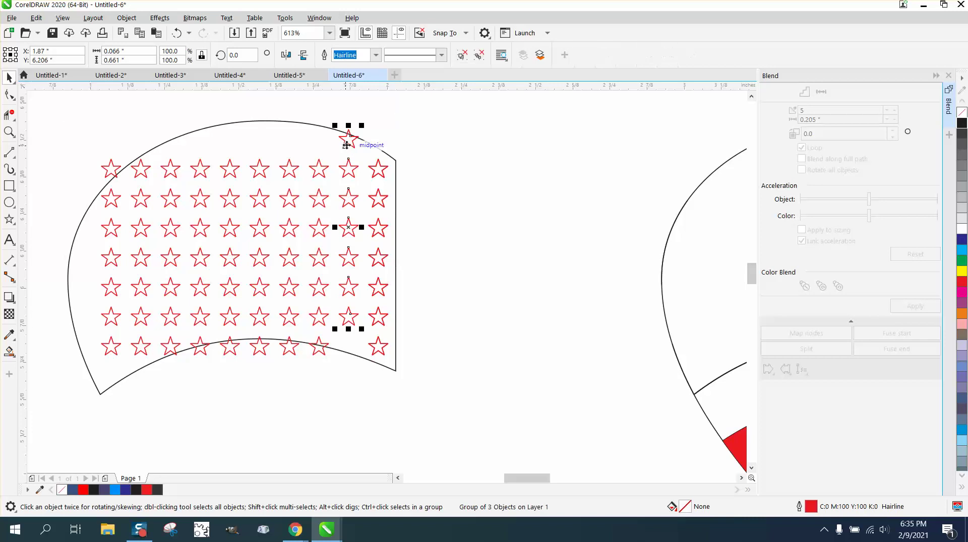
{"action": "left_click_drag", "start_coordinate": [346, 145], "coordinate": [323, 171]}
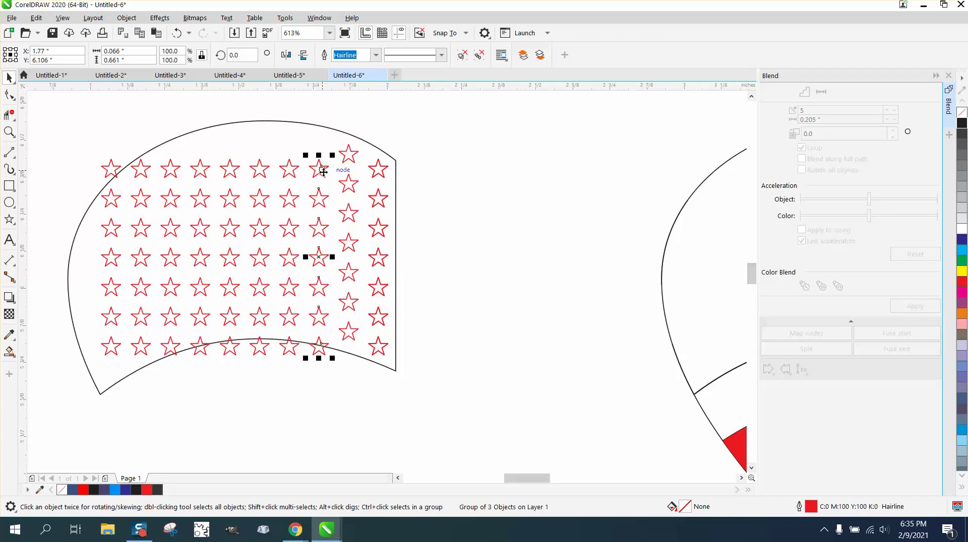
{"action": "key", "text": "Up"}
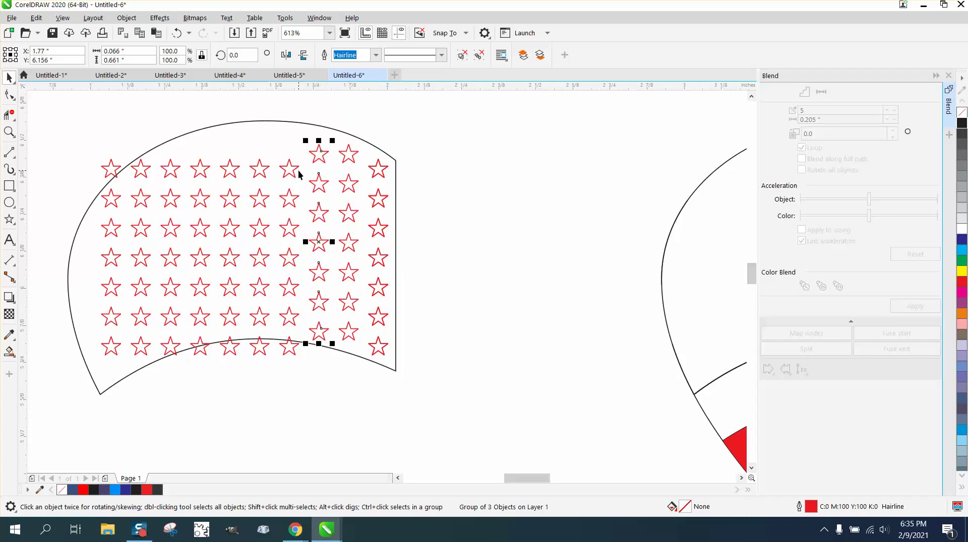
{"action": "left_click_drag", "start_coordinate": [174, 144], "coordinate": [264, 301]}
{"action": "left_click", "coordinate": [176, 32]}
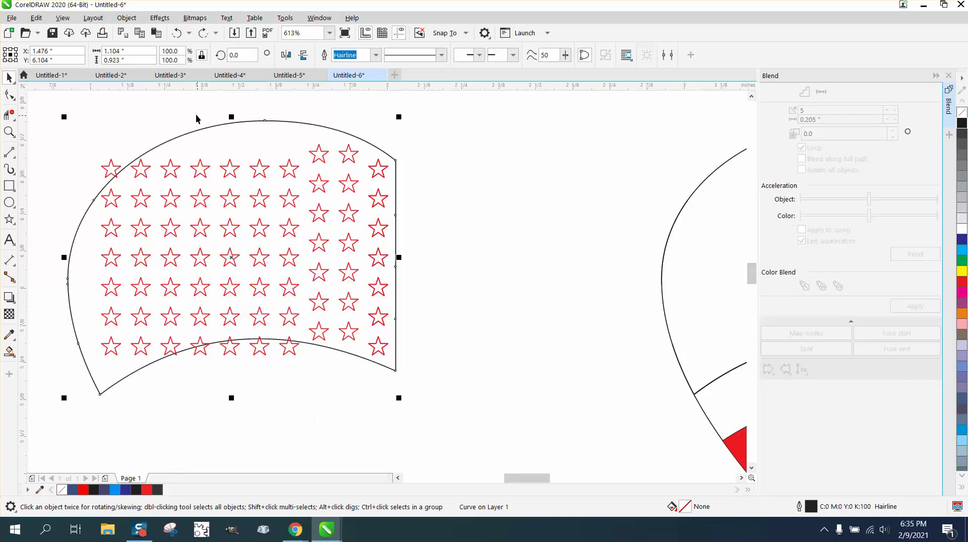
- Stagger alternate star columns by raising the middle ones and lowering the leftmost column
{"action": "left_click_drag", "start_coordinate": [188, 106], "coordinate": [309, 370]}
{"action": "key", "text": "Up"}
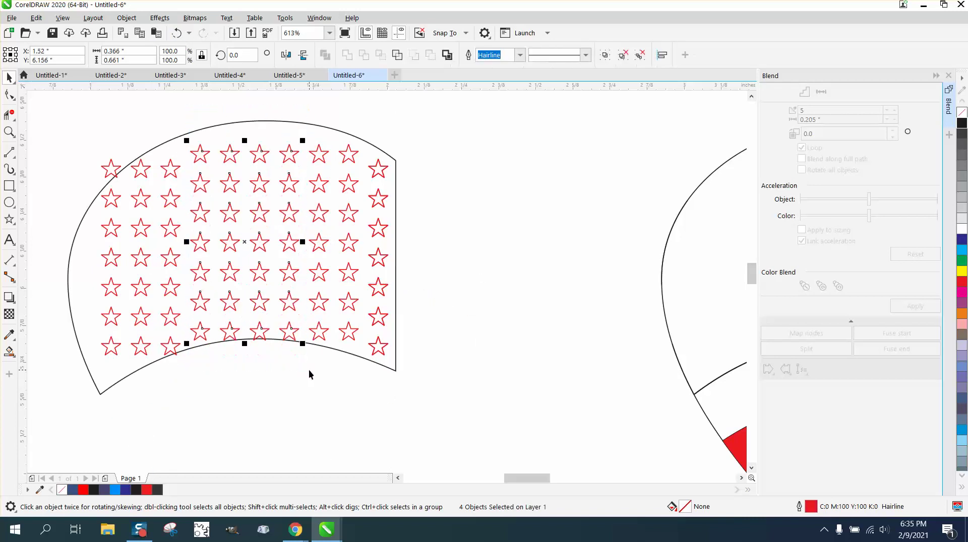
{"action": "left_click", "coordinate": [442, 228]}
{"action": "left_click_drag", "start_coordinate": [214, 111], "coordinate": [250, 311]}
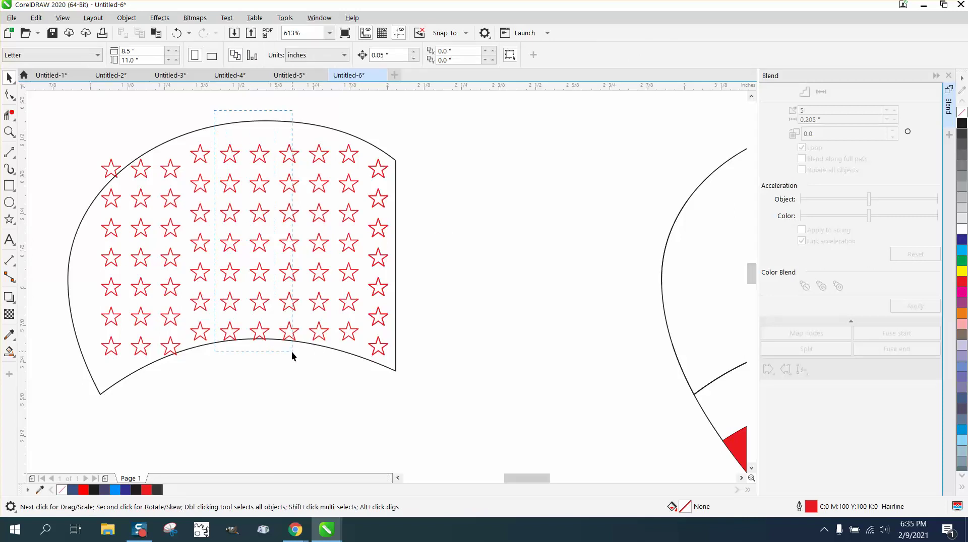
{"action": "left_click_drag", "start_coordinate": [291, 352], "coordinate": [291, 351]}
{"action": "key", "text": "Up"}
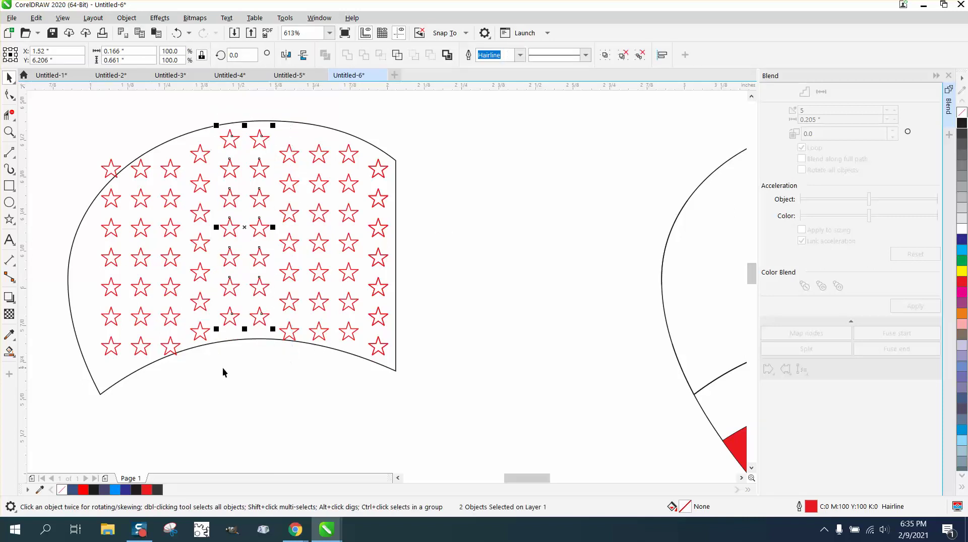
{"action": "left_click", "coordinate": [222, 368]}
{"action": "left_click_drag", "start_coordinate": [92, 151], "coordinate": [130, 372]}
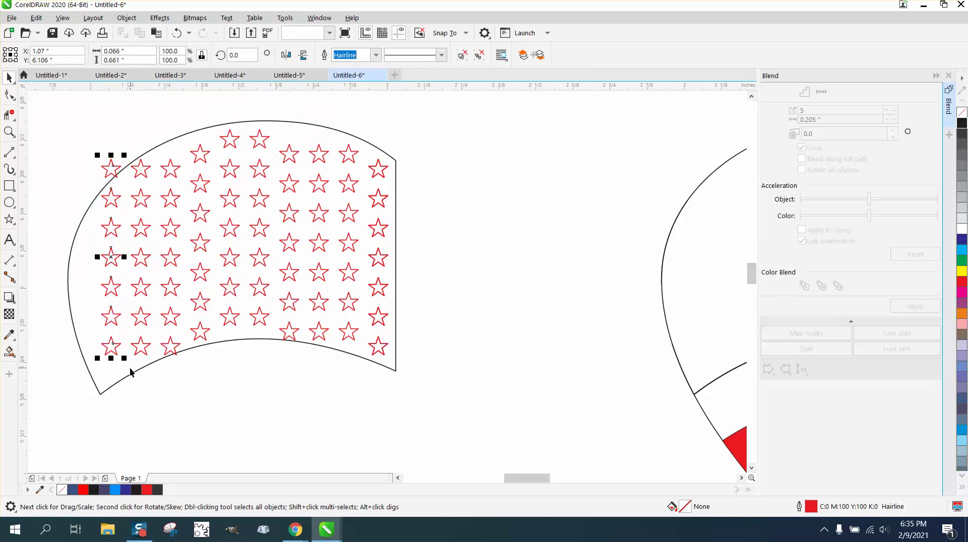
{"action": "key", "text": "Down"}
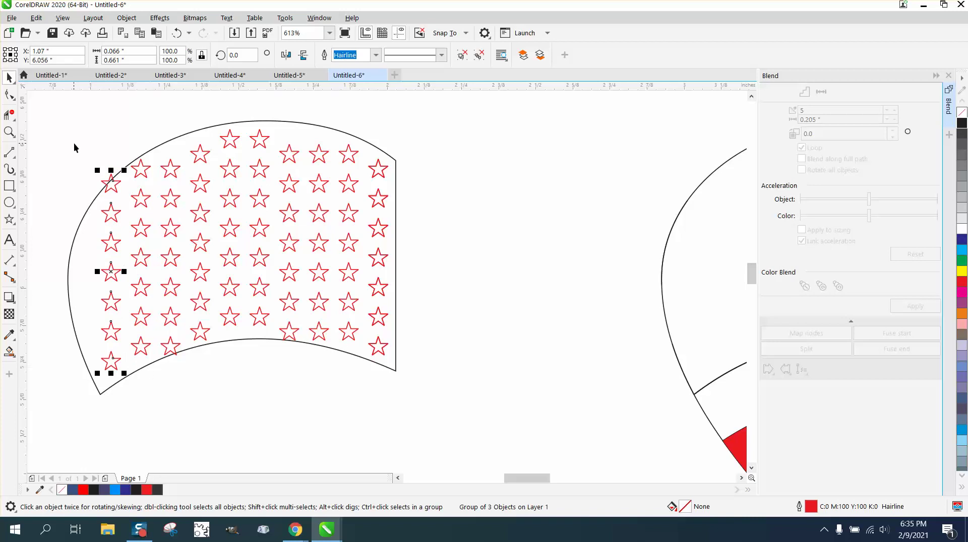
- Ungroup the leftmost star column and delete its top-left star
{"action": "left_click", "coordinate": [127, 18]}
{"action": "mouse_move", "coordinate": [143, 216]}
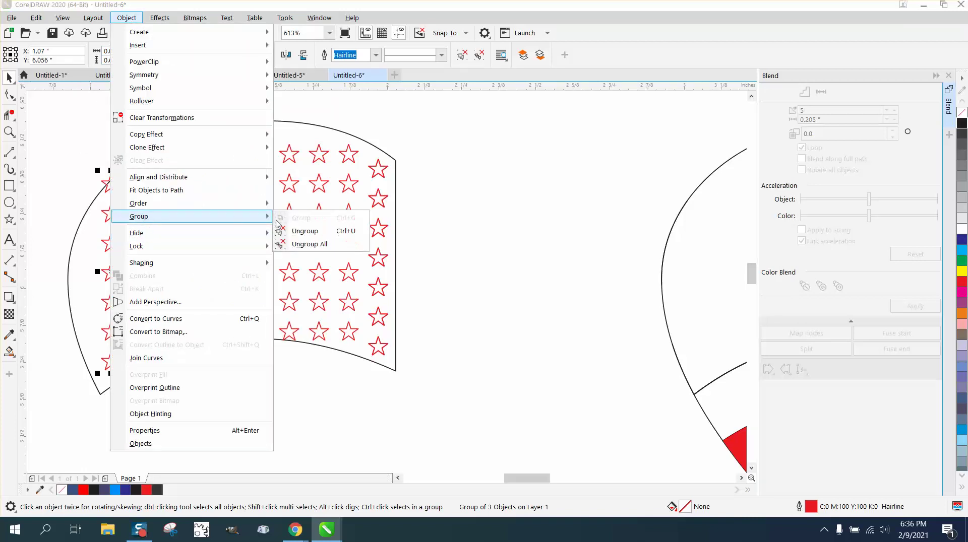
{"action": "left_click", "coordinate": [307, 232]}
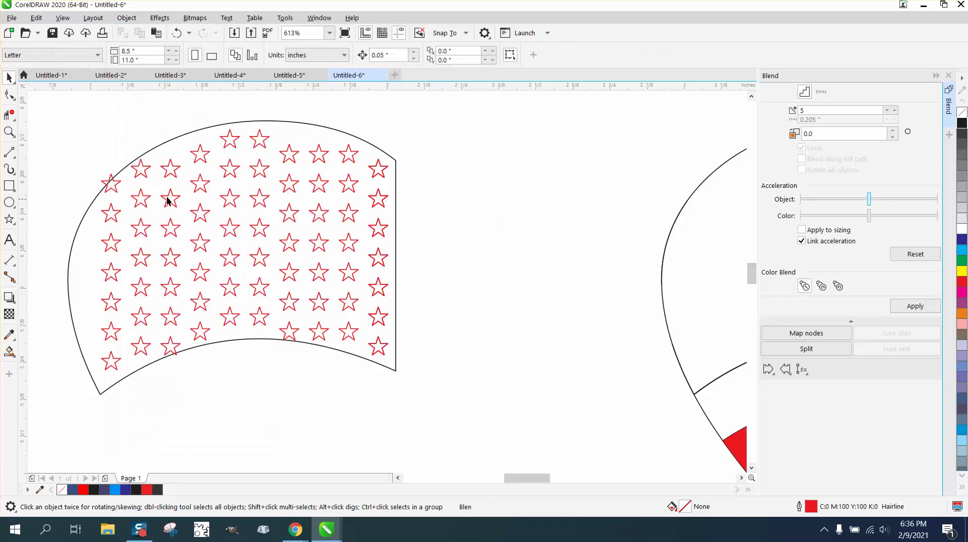
{"action": "left_click", "coordinate": [109, 186]}
{"action": "key", "text": "Delete"}
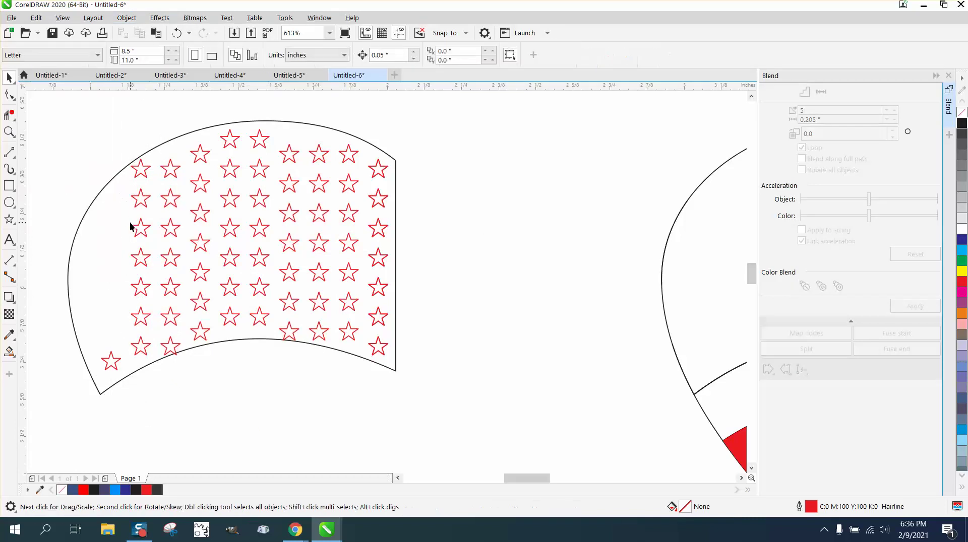
- Restore the deleted star and drag the left star column up past the heart edge
{"action": "left_click", "coordinate": [176, 32]}
{"action": "left_click", "coordinate": [127, 17]}
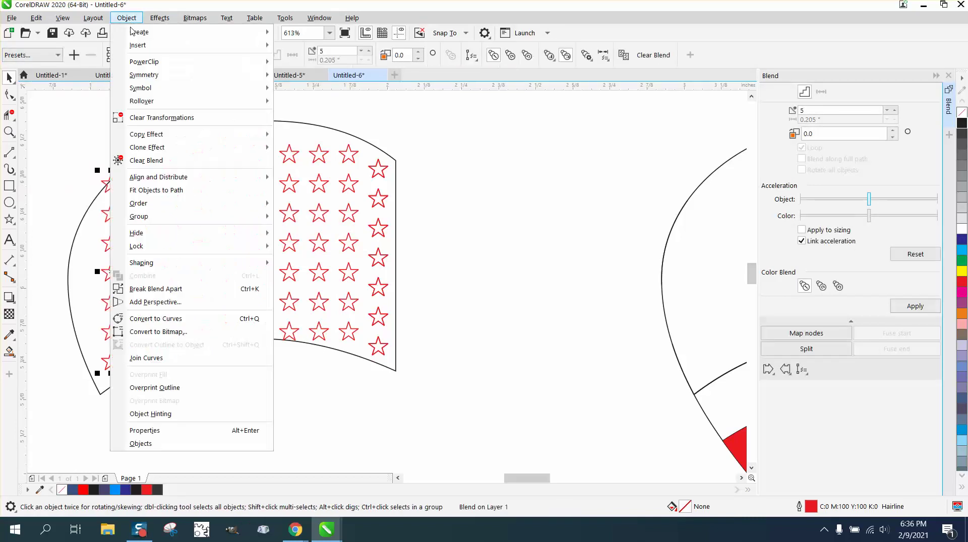
{"action": "mouse_move", "coordinate": [146, 217]}
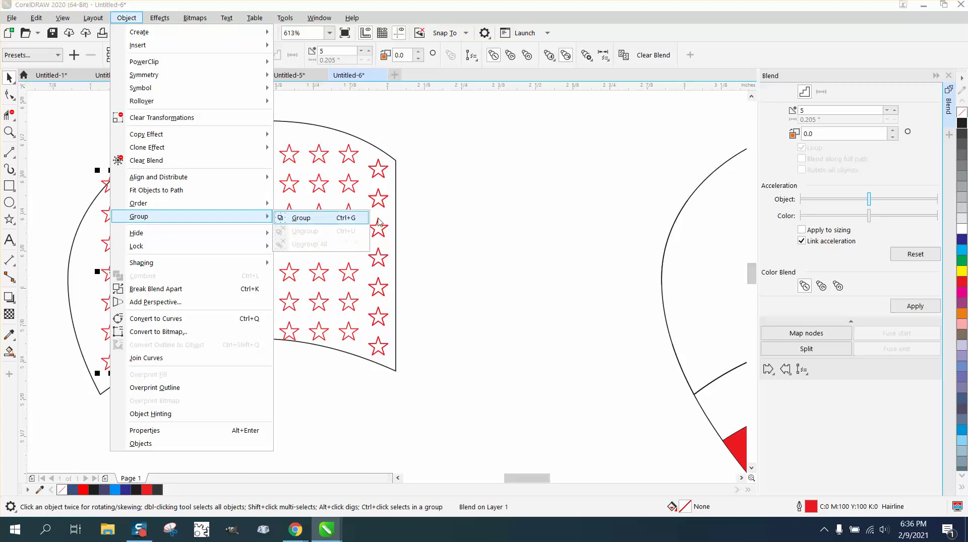
{"action": "key", "text": "Escape"}
{"action": "key", "text": "Escape"}
{"action": "mouse_move", "coordinate": [103, 225]}
{"action": "left_mouse_down"}
{"action": "mouse_move", "coordinate": [56, 227]}
{"action": "mouse_move", "coordinate": [113, 211]}
{"action": "left_mouse_up"}
{"action": "left_click", "coordinate": [127, 18]}
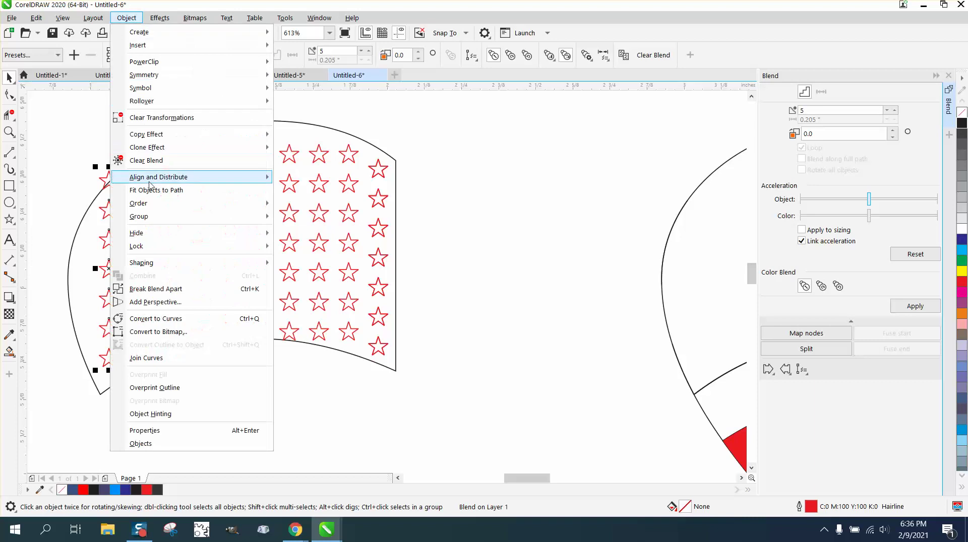
{"action": "left_click", "coordinate": [452, 221]}
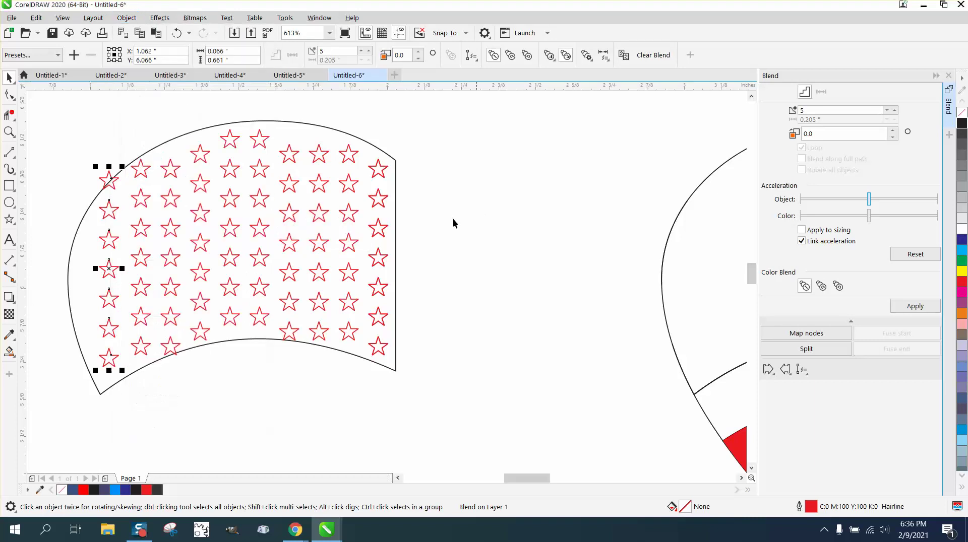
- Break the first column's star blend apart, ungroup the stars, and delete the stray top star
{"action": "left_click", "coordinate": [127, 17]}
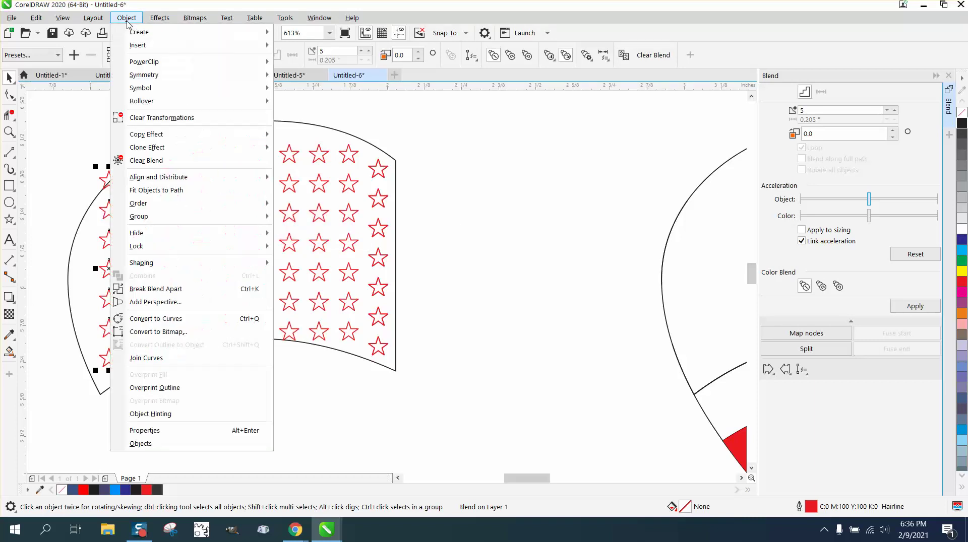
{"action": "left_click", "coordinate": [153, 289]}
{"action": "left_click", "coordinate": [126, 18]}
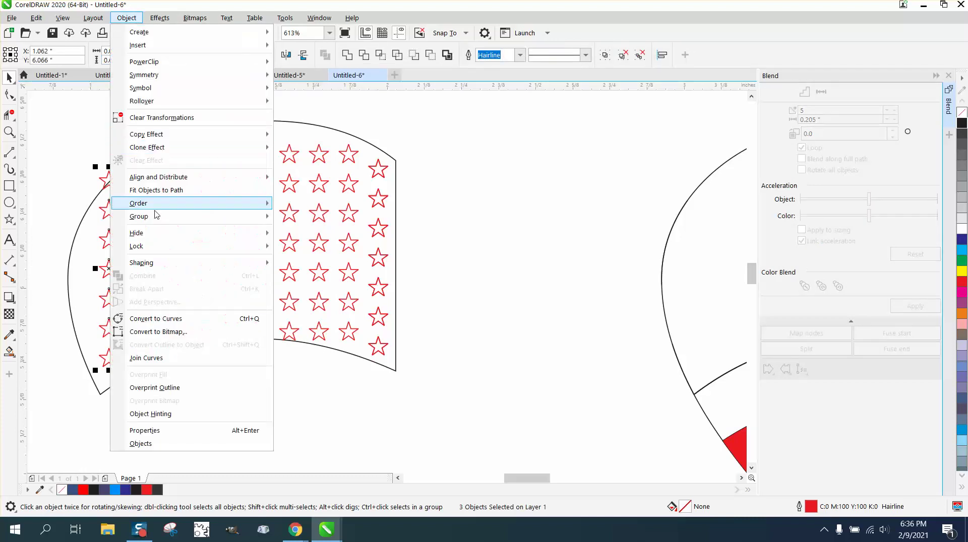
{"action": "mouse_move", "coordinate": [231, 218]}
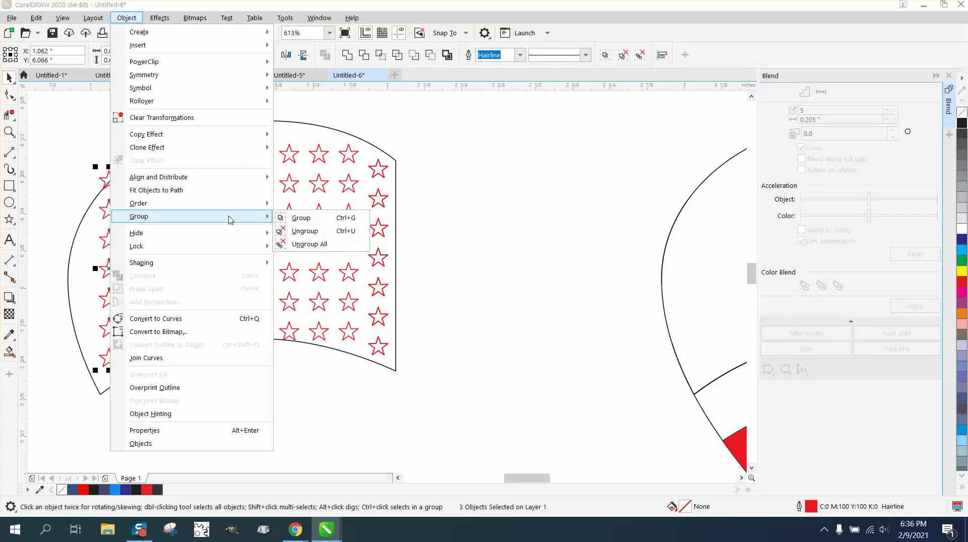
{"action": "left_click", "coordinate": [300, 232]}
{"action": "left_click", "coordinate": [474, 213]}
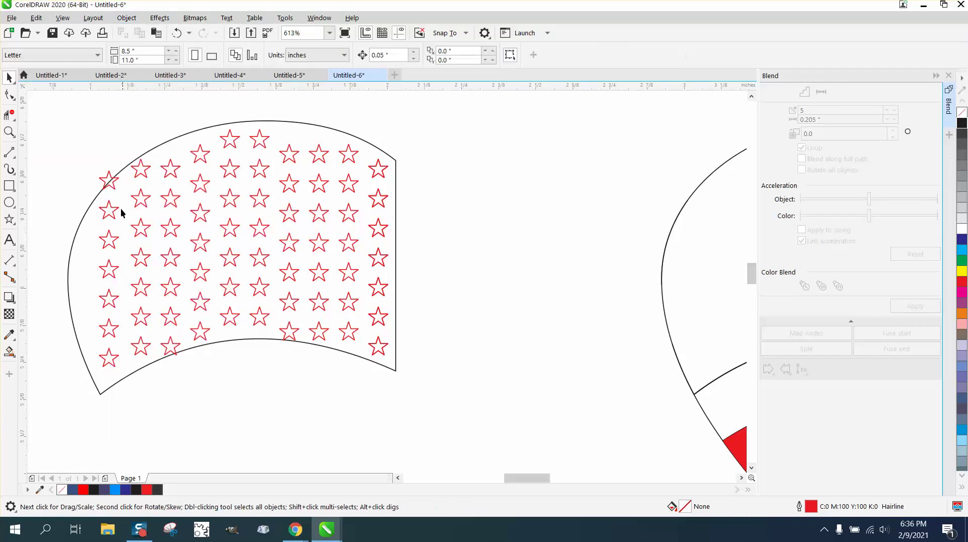
{"action": "left_click", "coordinate": [110, 179]}
{"action": "key", "text": "Delete"}
- Select the second star column's blend and inspect its blend path
{"action": "left_click_drag", "start_coordinate": [137, 274], "coordinate": [152, 364]}
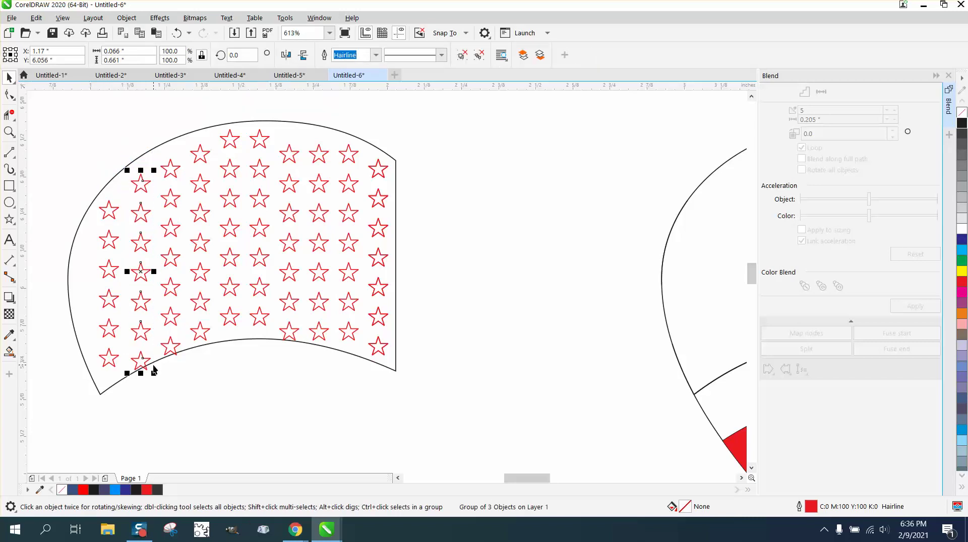
{"action": "left_click", "coordinate": [141, 274], "text": "ctrl"}
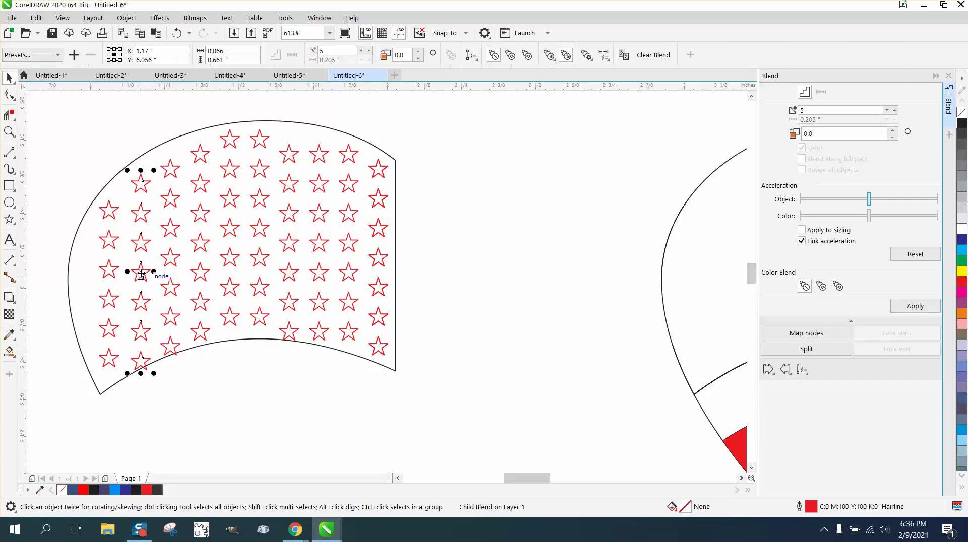
{"action": "double_click", "coordinate": [143, 268]}
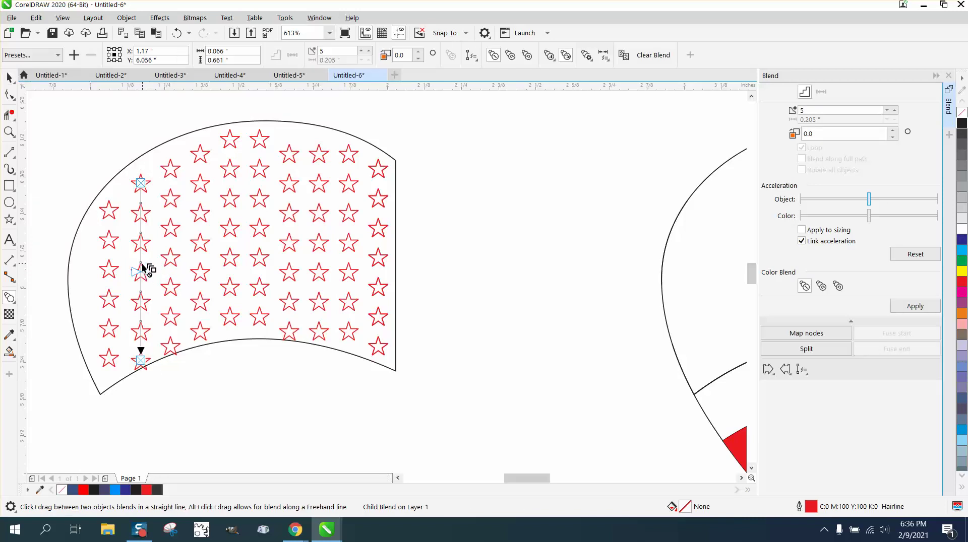
{"action": "left_click", "coordinate": [9, 77]}
{"action": "left_click", "coordinate": [142, 267]}
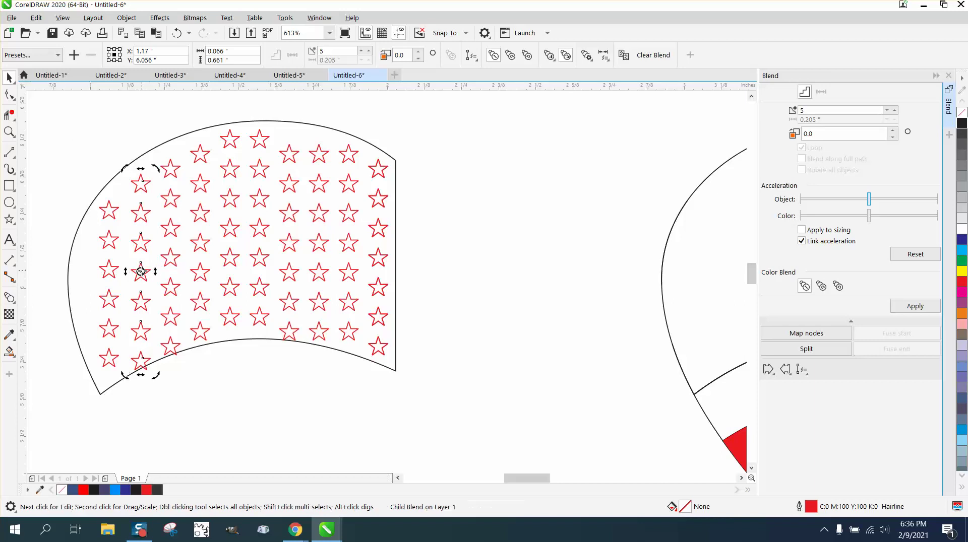
{"action": "left_click", "coordinate": [141, 267]}
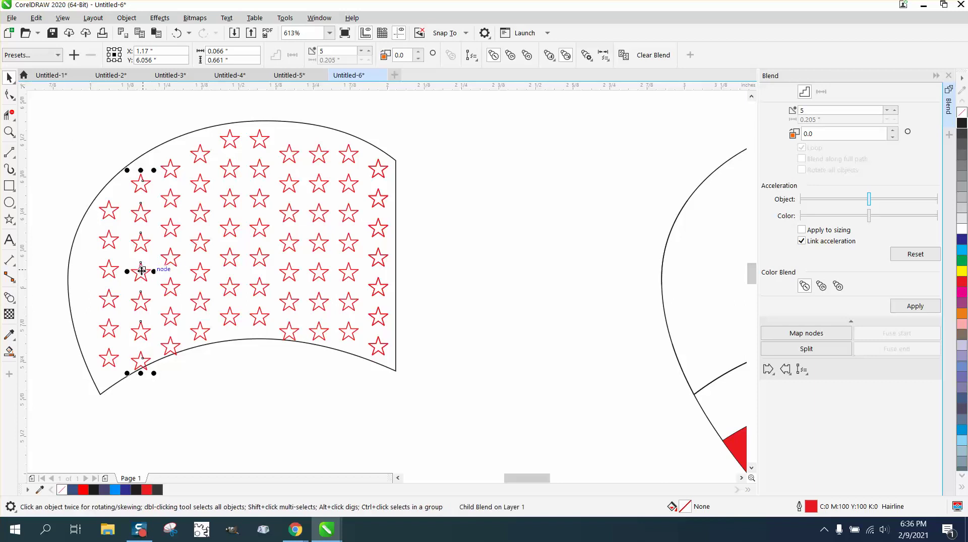
{"action": "left_click", "coordinate": [142, 268]}
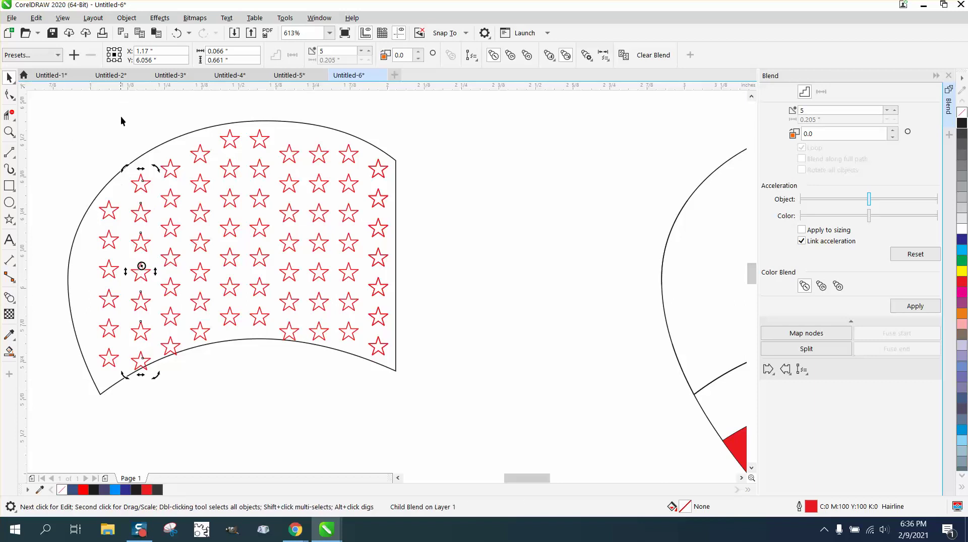
- Break the second column's blend into separate stars and move the column slightly up
{"action": "left_click", "coordinate": [127, 18]}
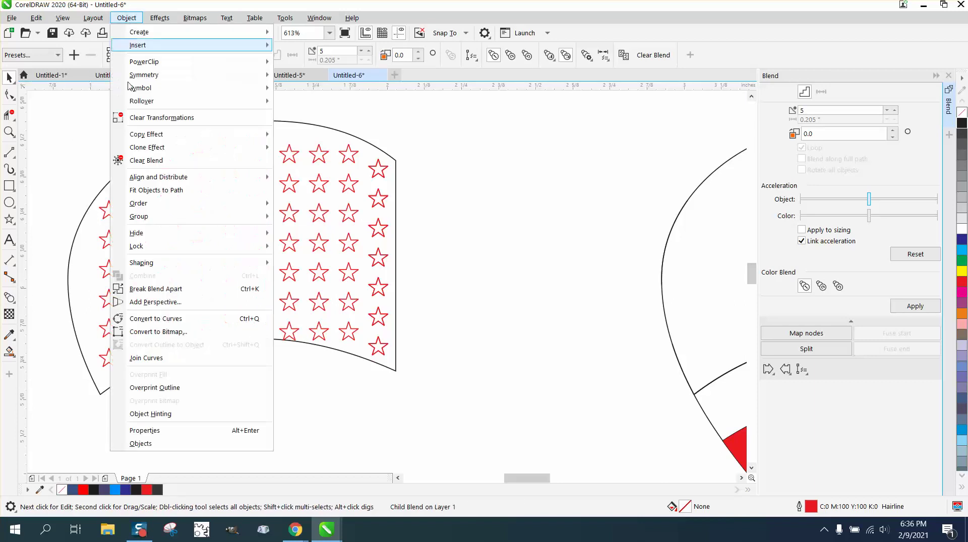
{"action": "left_click", "coordinate": [169, 291]}
{"action": "left_click", "coordinate": [137, 174]}
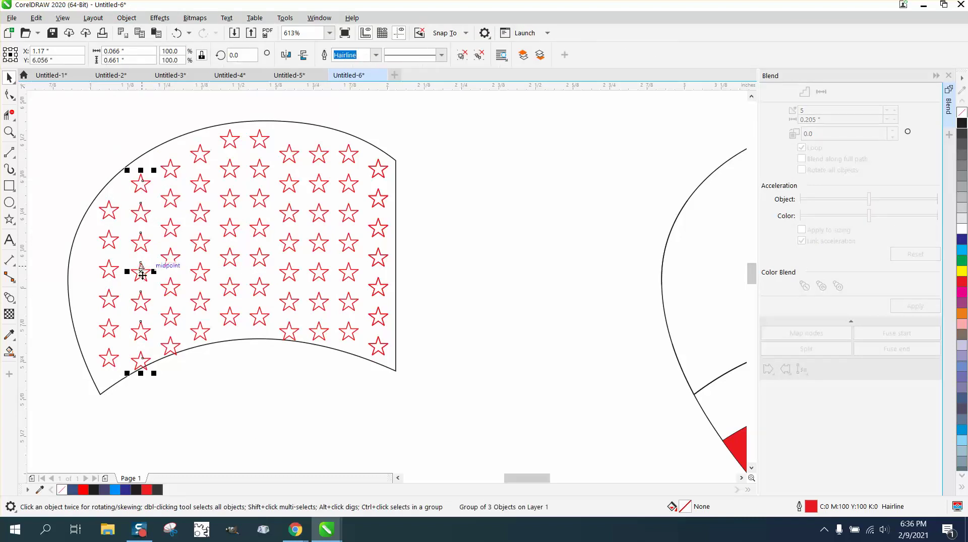
{"action": "left_click_drag", "start_coordinate": [141, 279], "coordinate": [141, 269]}
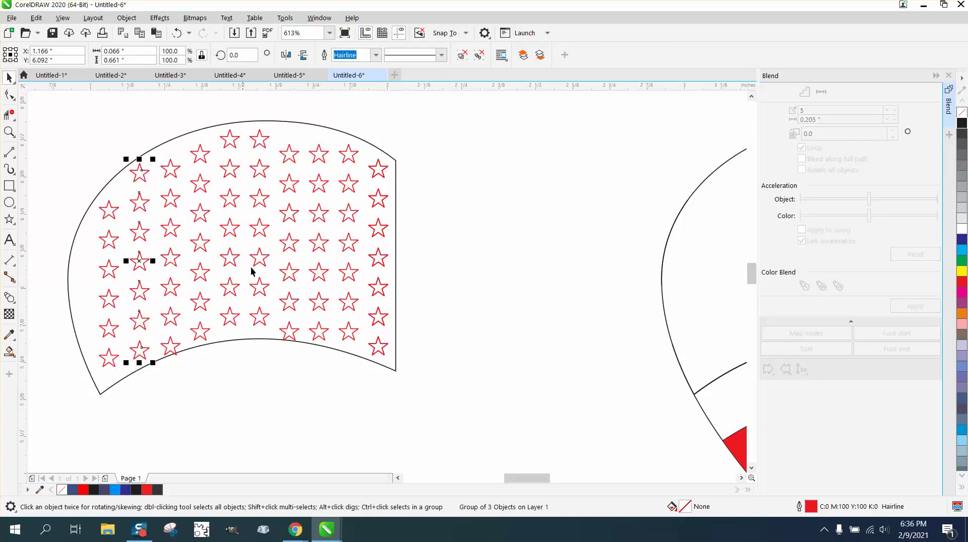
{"action": "scroll", "coordinate": [250, 267], "scroll_direction": "down", "scroll_amount": 2}
- Fill the wavy canton region around the white stars with dark blue
{"action": "left_click", "coordinate": [10, 351]}
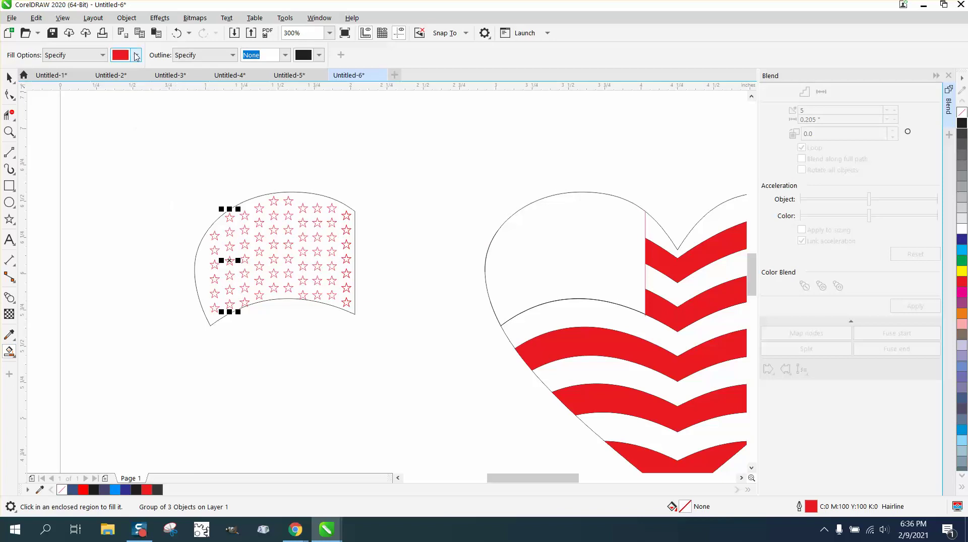
{"action": "left_click", "coordinate": [136, 55]}
{"action": "left_click", "coordinate": [172, 129]}
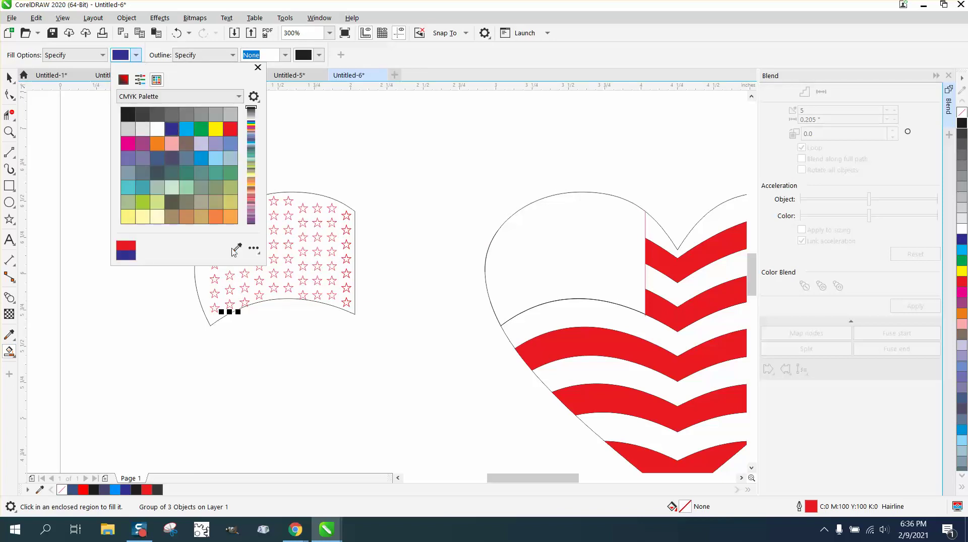
{"action": "left_click", "coordinate": [204, 288]}
{"action": "left_click", "coordinate": [204, 284]}
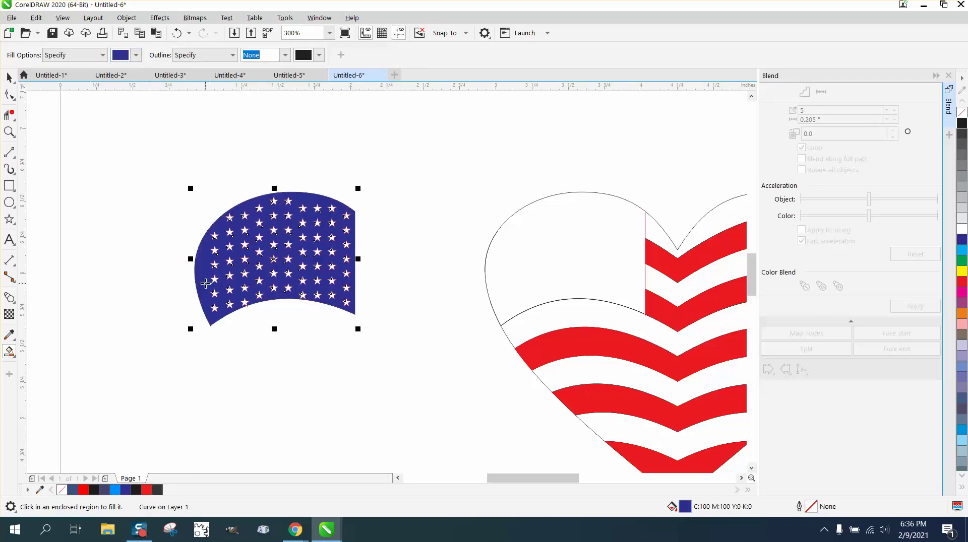
{"action": "key", "text": "Right"}
{"action": "key", "text": "Left"}
- Duplicate the blue star-filled canton 2" right onto the heart's top-left corner and zoom in
{"action": "left_click", "coordinate": [9, 77]}
{"action": "left_click", "coordinate": [242, 129]}
{"action": "double_click", "coordinate": [381, 55]}
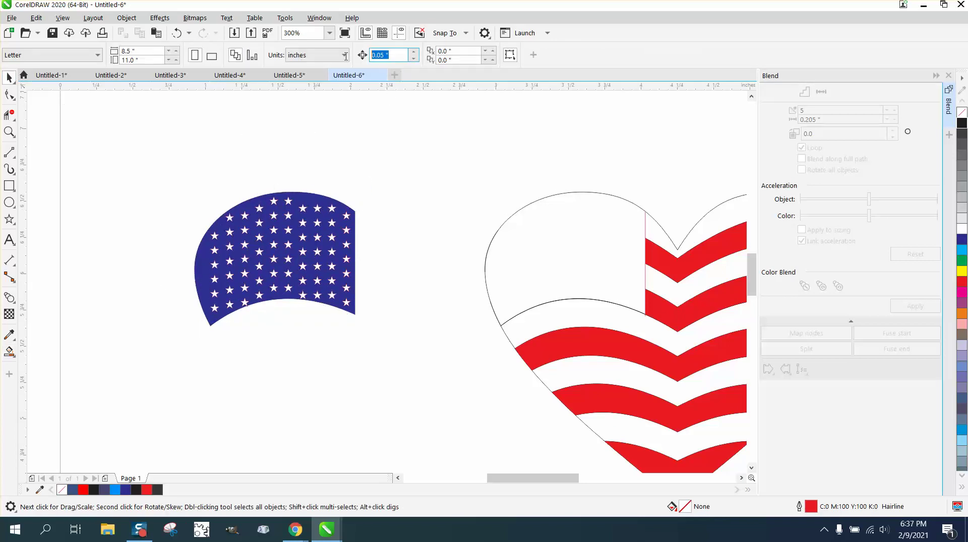
{"action": "left_click", "coordinate": [319, 198]}
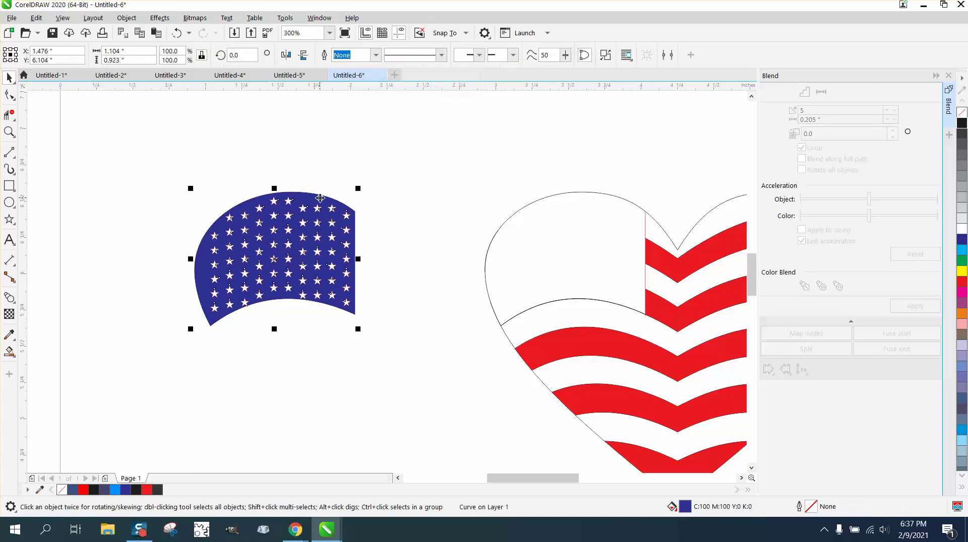
{"action": "key", "text": "ctrl+d"}
{"action": "scroll", "coordinate": [199, 205], "scroll_direction": "down", "scroll_amount": 2}
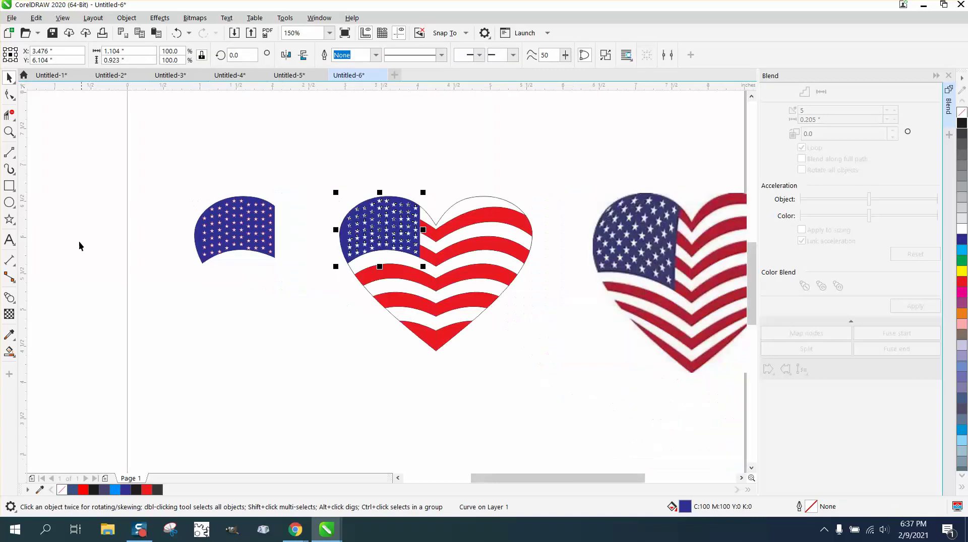
{"action": "left_click", "coordinate": [9, 132]}
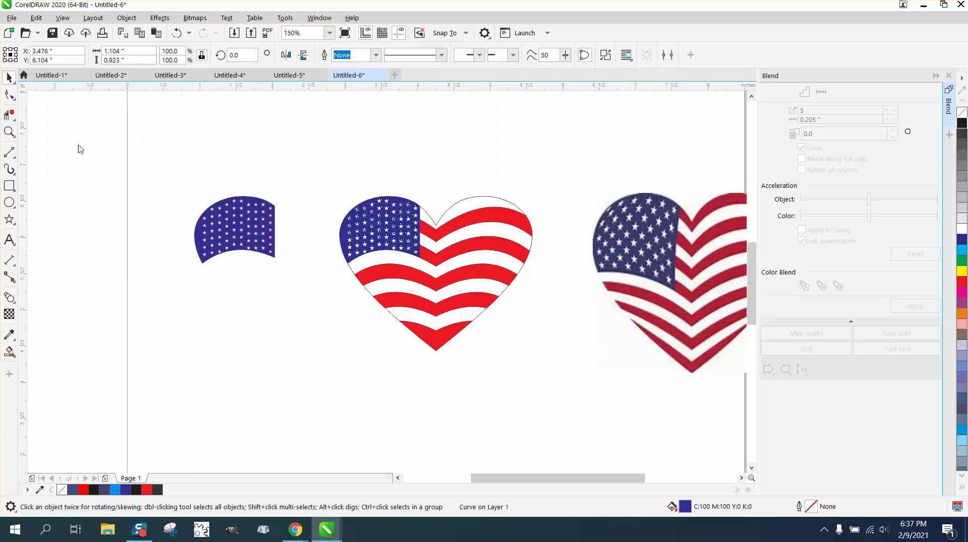
{"action": "left_click", "coordinate": [663, 406]}
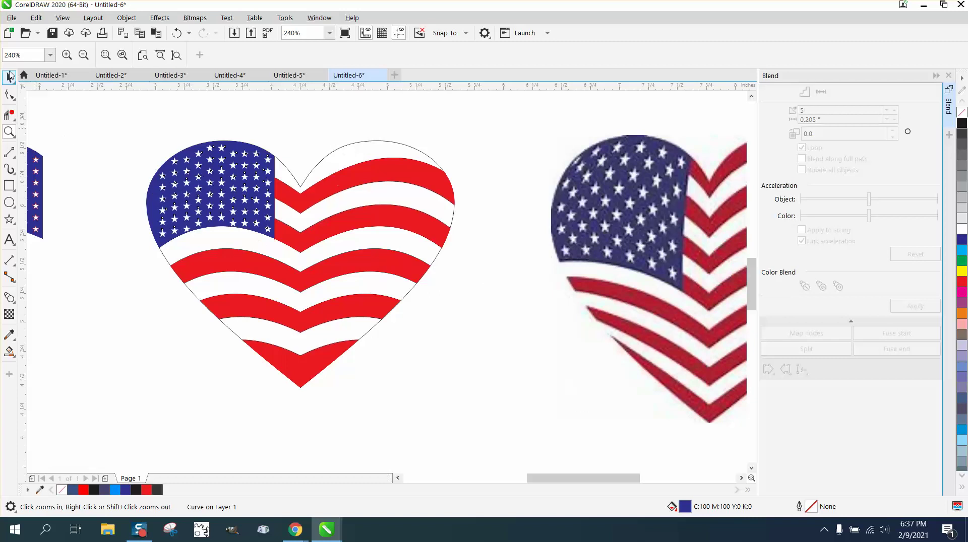
- Make the heart's outline red with a 2.0 pt width, then zoom in on the finished heart
{"action": "left_click", "coordinate": [10, 75]}
{"action": "left_click", "coordinate": [392, 145]}
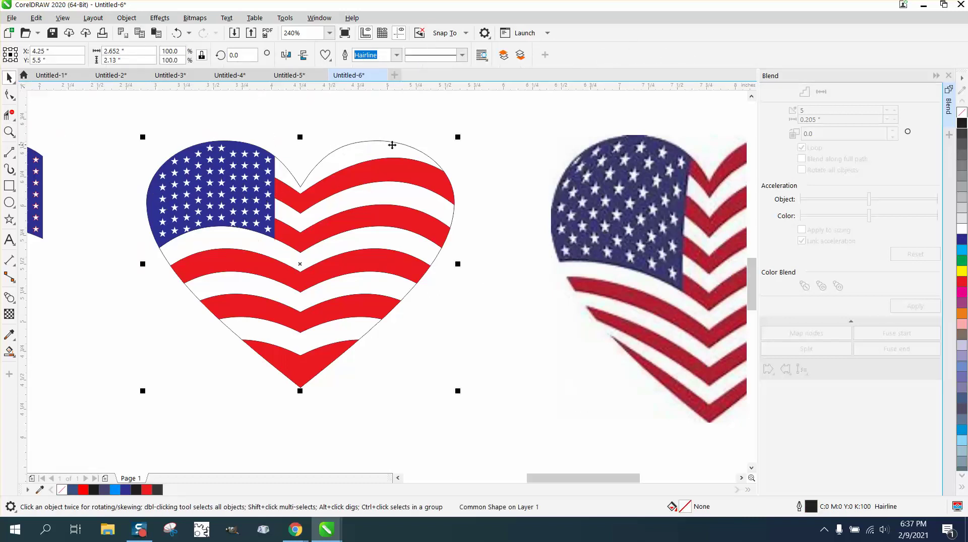
{"action": "right_click", "coordinate": [962, 281]}
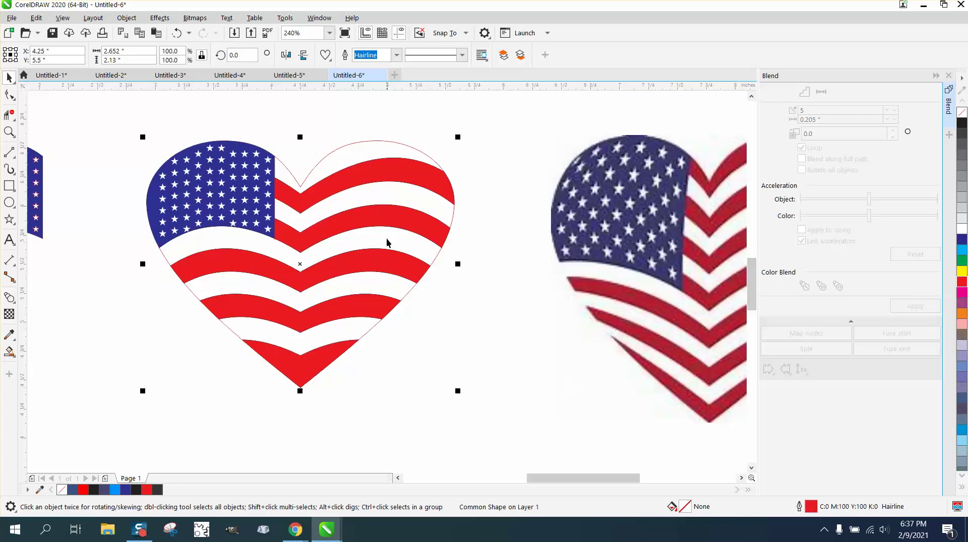
{"action": "double_click", "coordinate": [810, 507]}
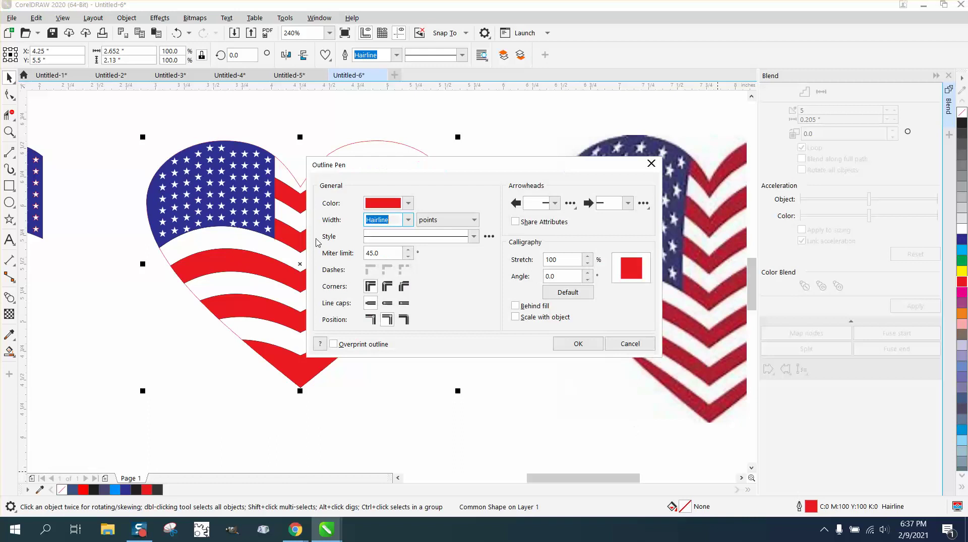
{"action": "left_click", "coordinate": [408, 203]}
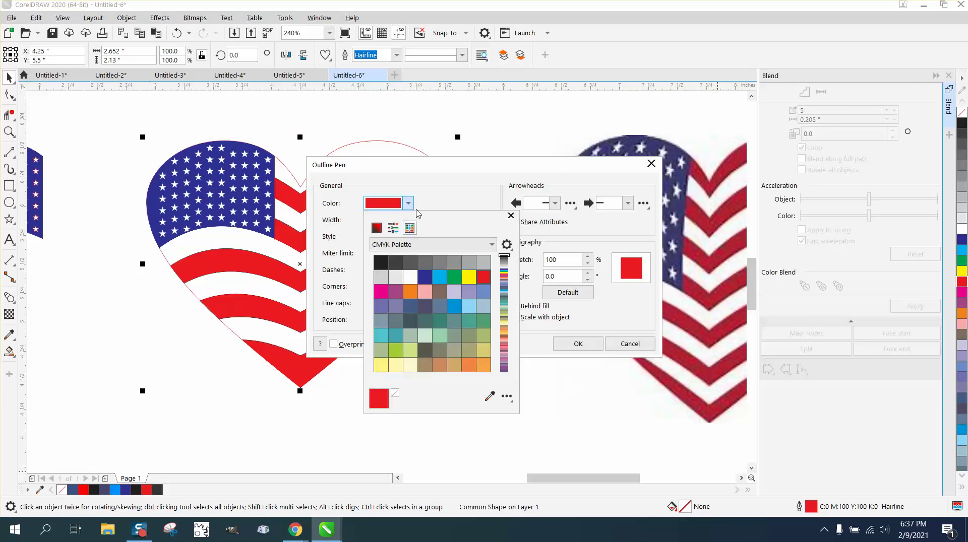
{"action": "left_click", "coordinate": [408, 203]}
{"action": "left_click", "coordinate": [408, 220]}
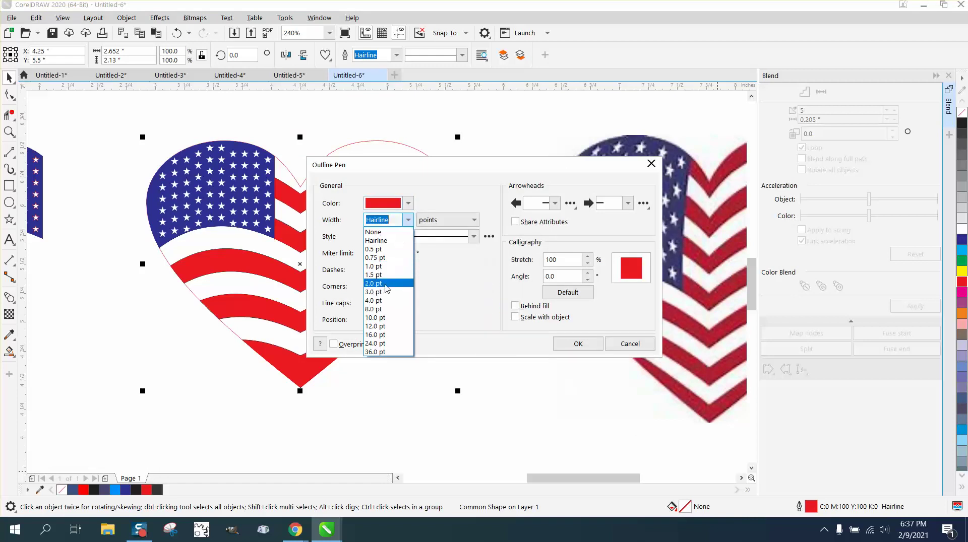
{"action": "left_click", "coordinate": [391, 284]}
{"action": "left_click", "coordinate": [575, 344]}
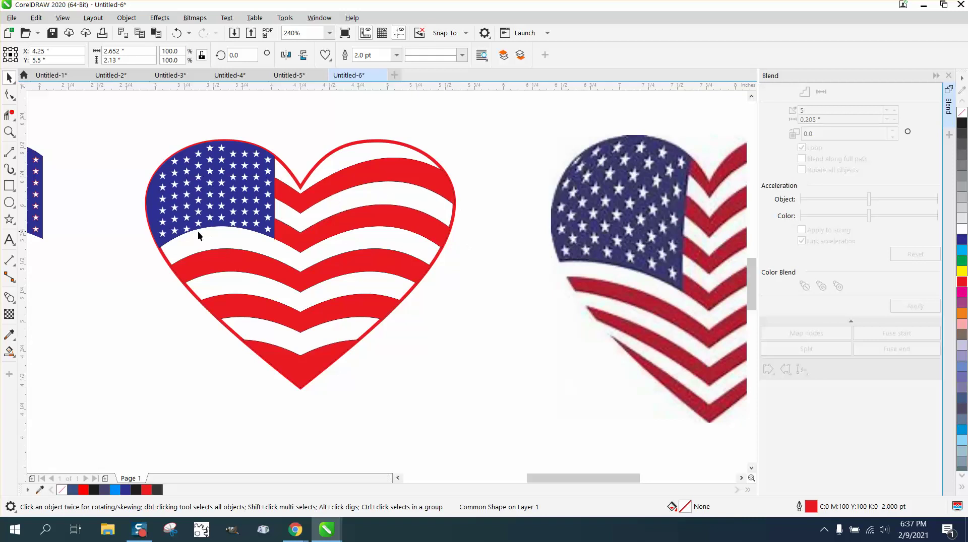
{"action": "scroll", "coordinate": [265, 194], "scroll_direction": "down", "scroll_amount": 2}
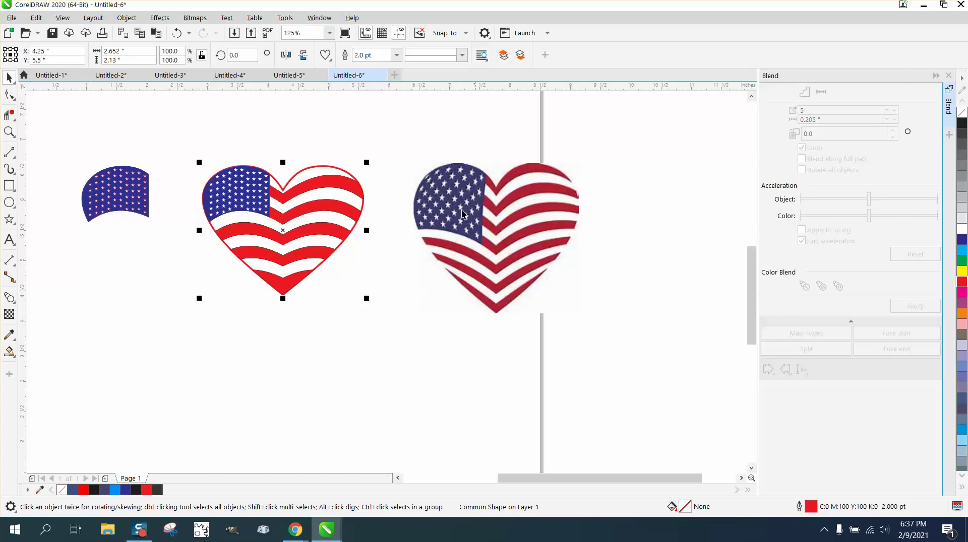
{"action": "left_click", "coordinate": [9, 132]}
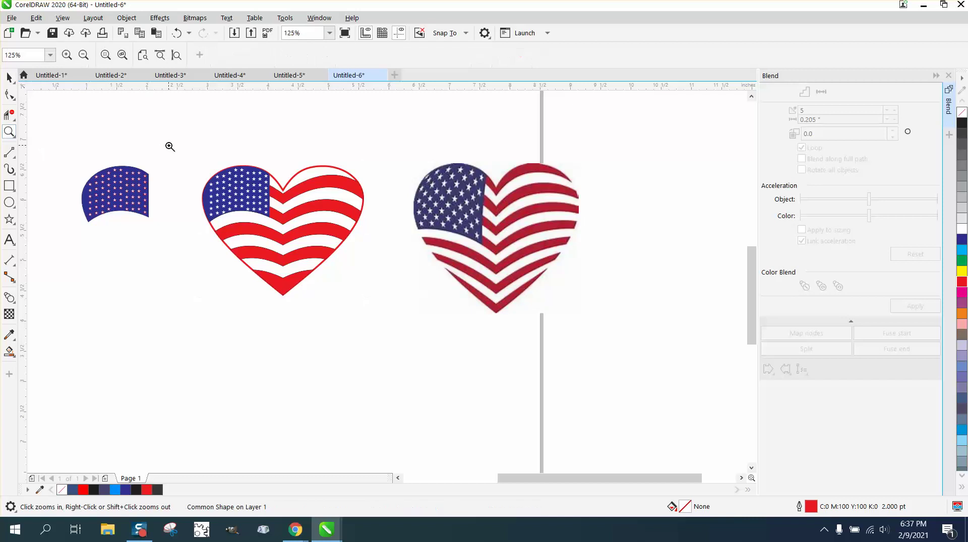
{"action": "left_click_drag", "start_coordinate": [170, 146], "coordinate": [428, 323]}
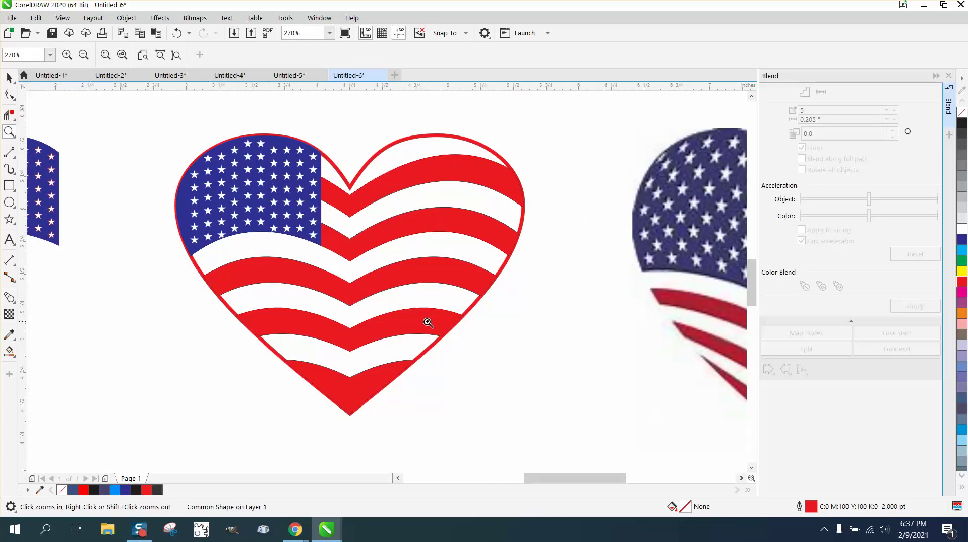